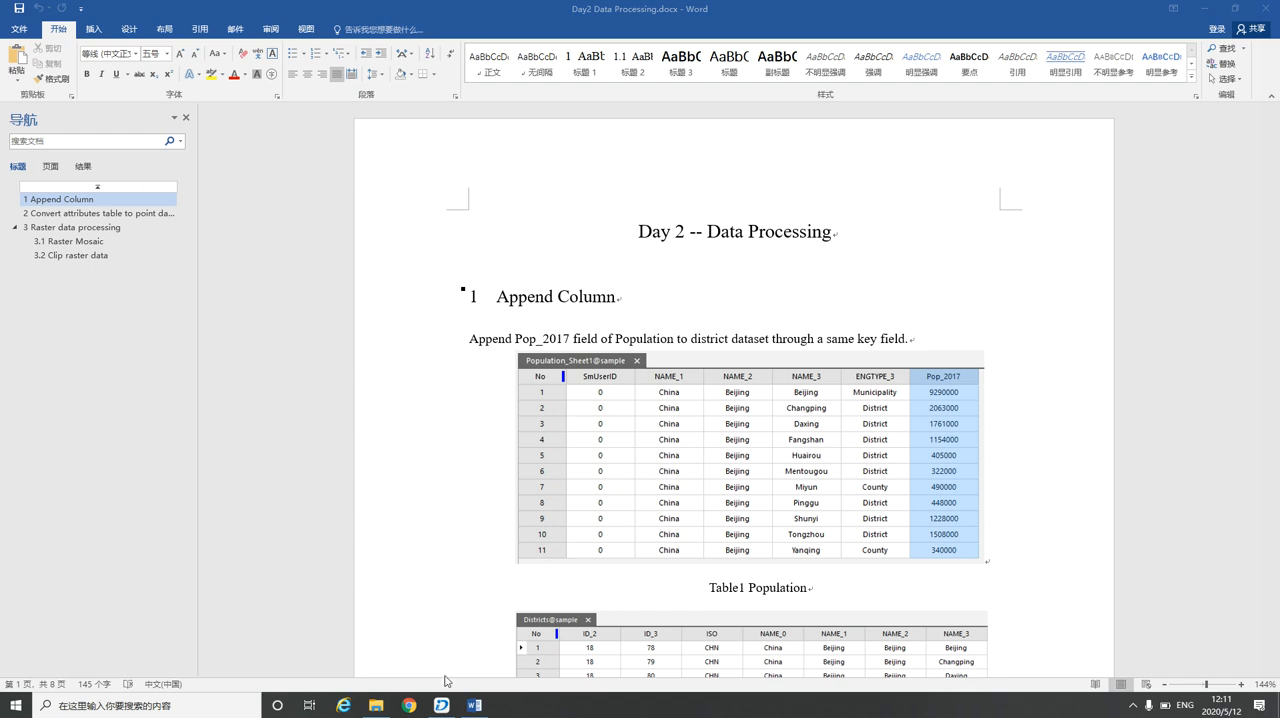
Switch to SuperMap iDesktop, browse the Population dataset's attribute table and select its Pop_2017 column
left_click(441, 705)
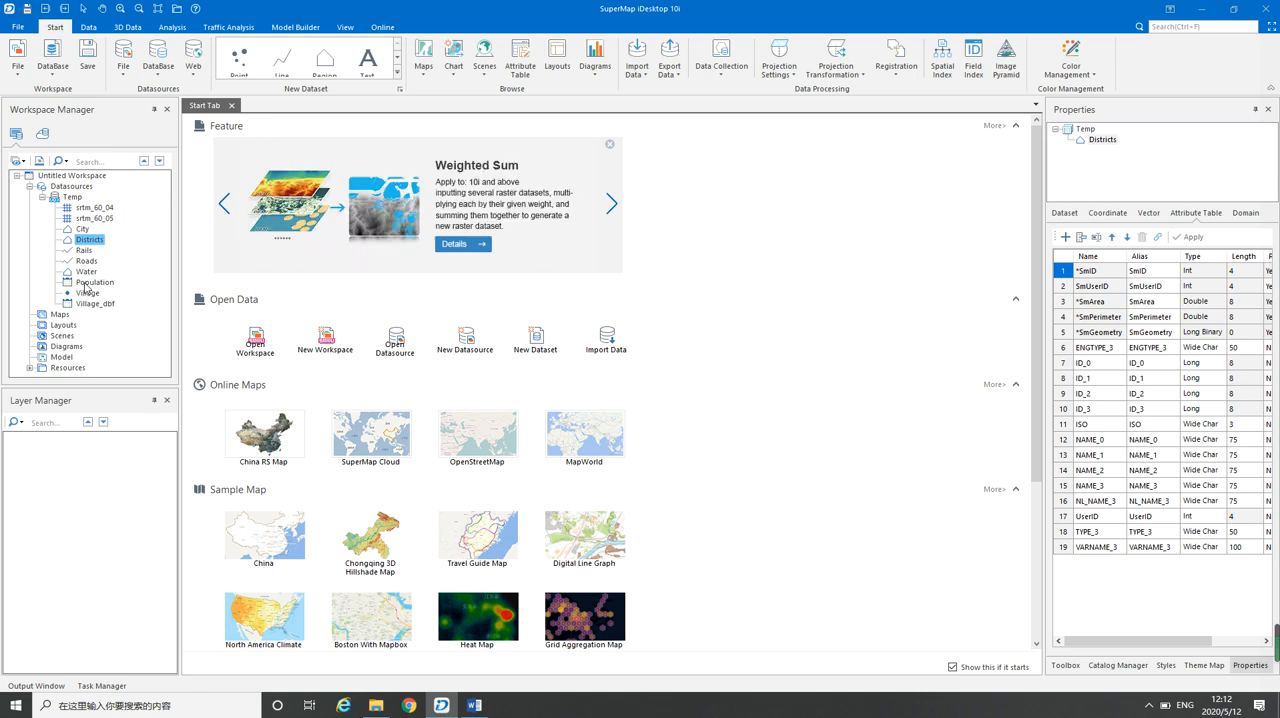
left_click(92, 283)
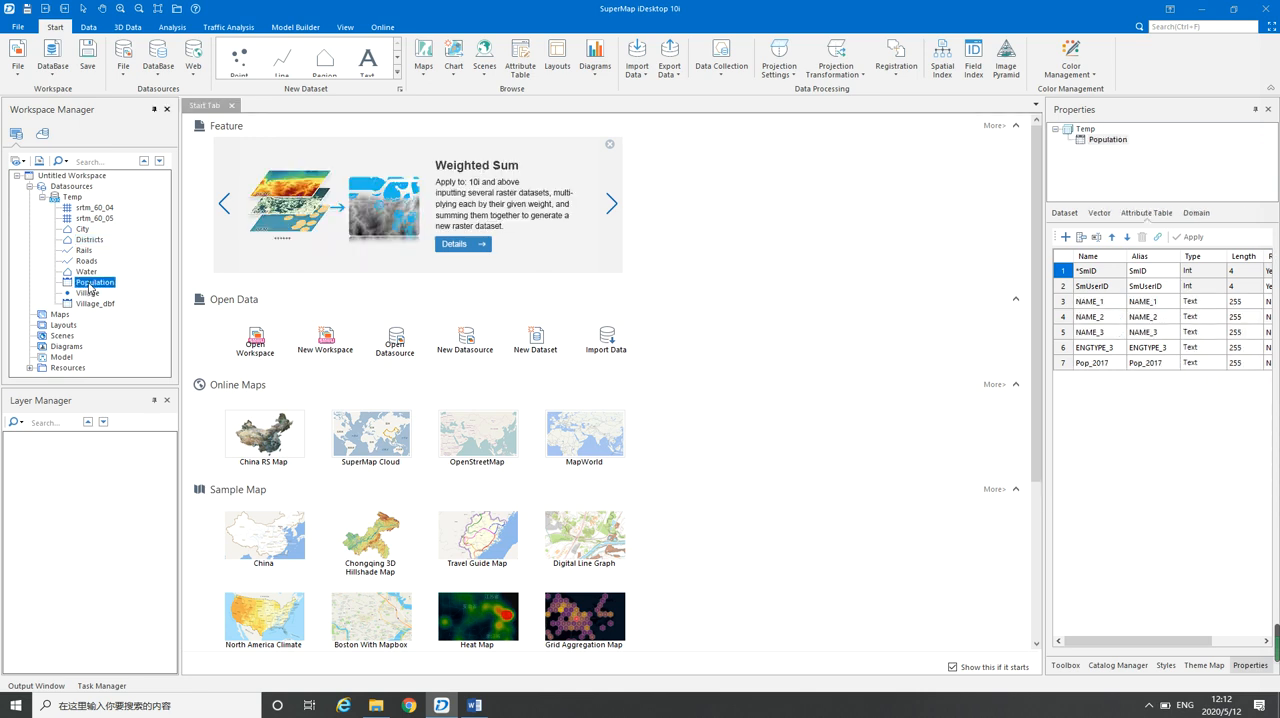
left_click(90, 241)
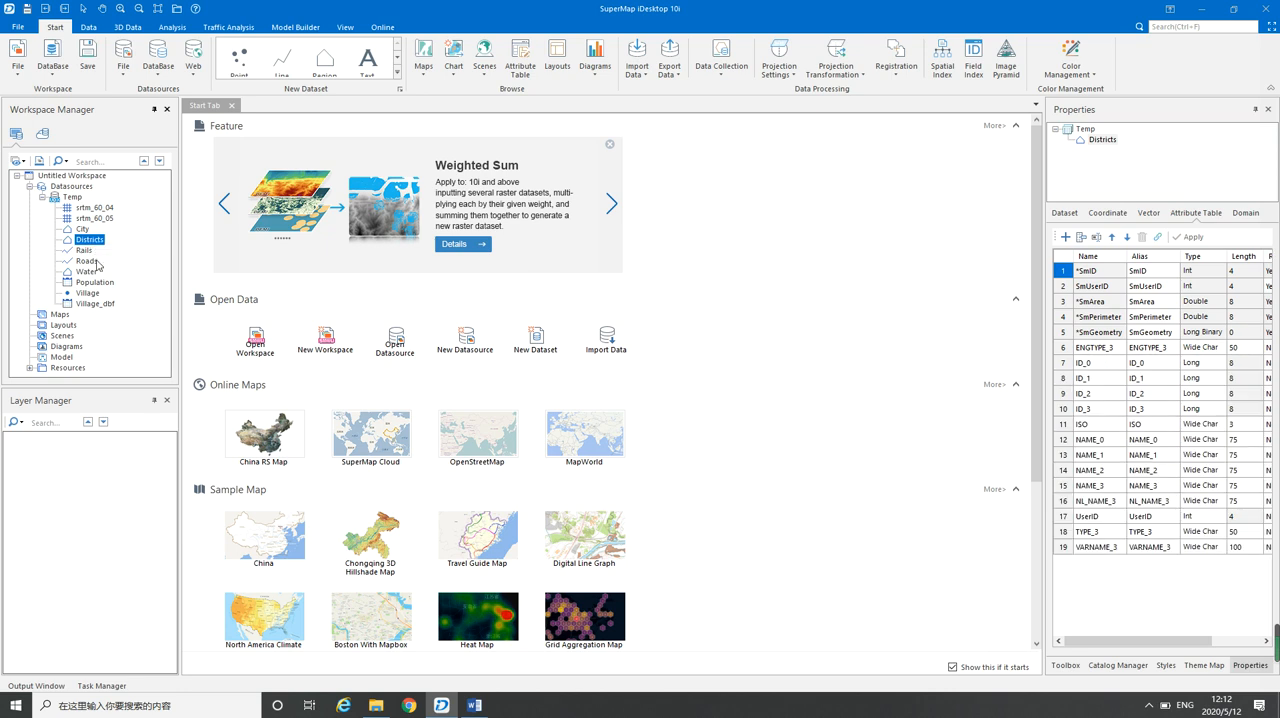
left_click(93, 286)
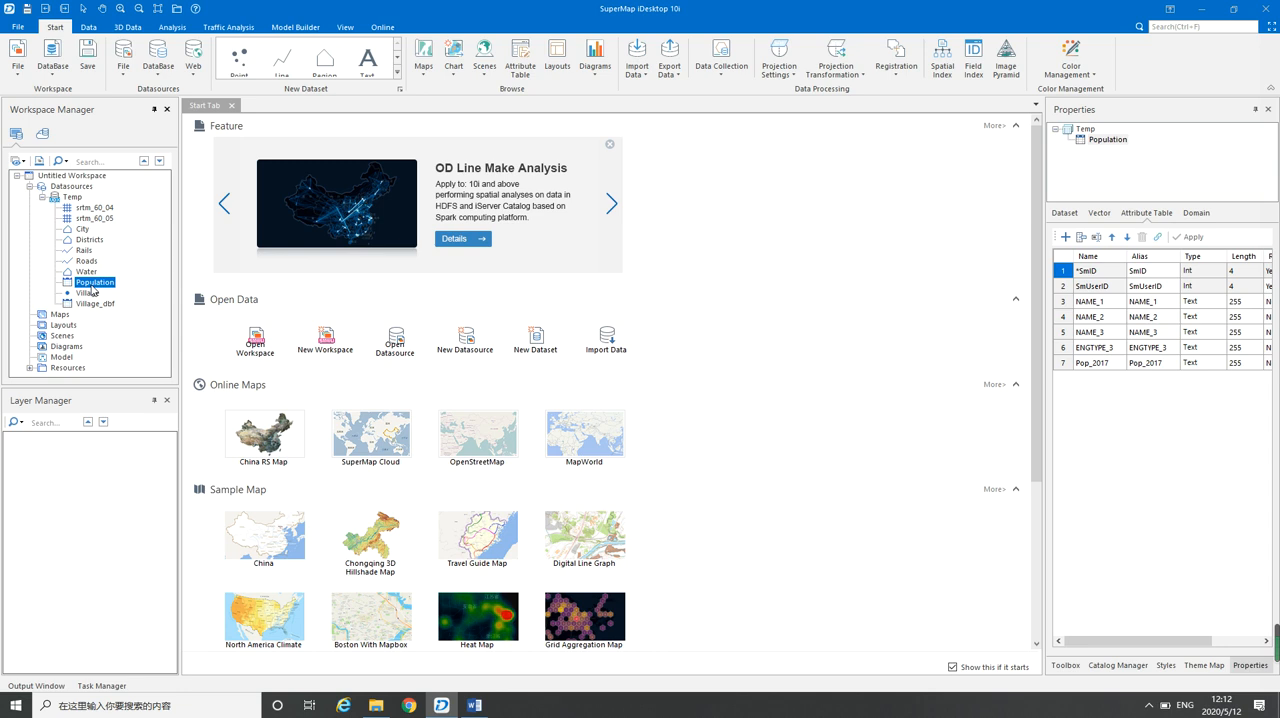
right_click(92, 286)
left_click(128, 290)
left_click(595, 121)
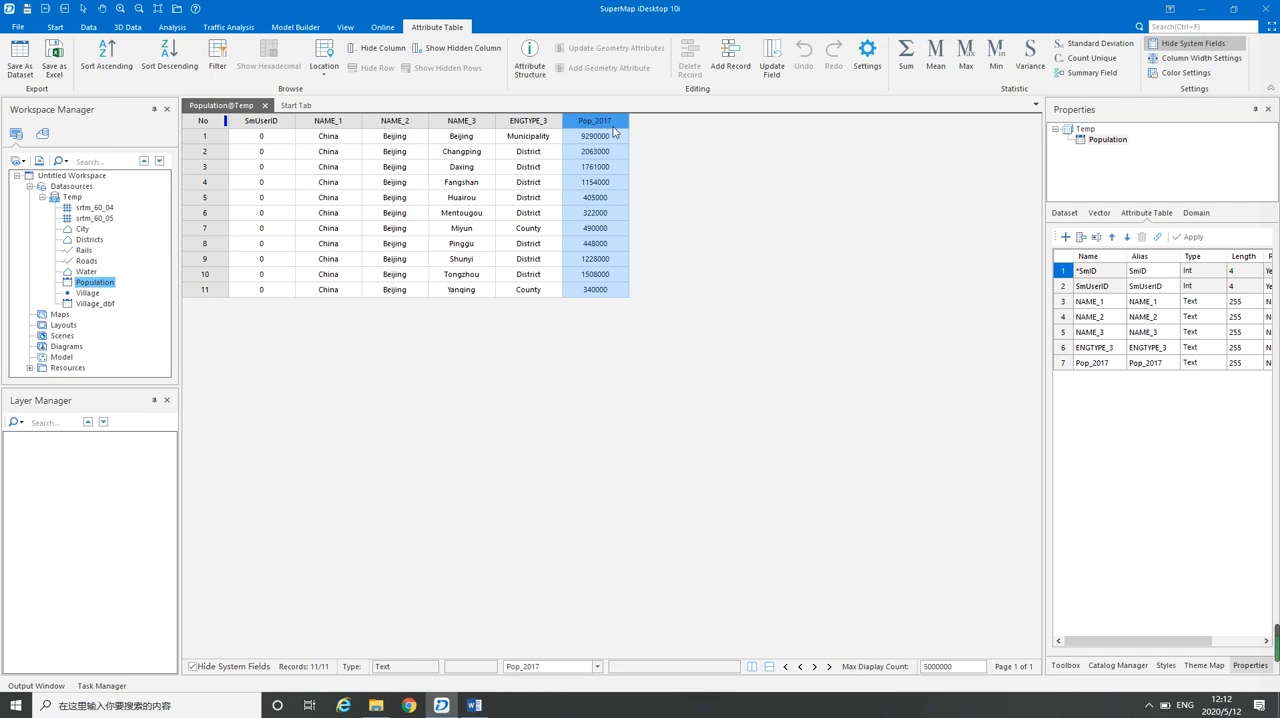
Browse the Districts dataset's attribute table through its last fields and compare it with the Population table
left_click(96, 243)
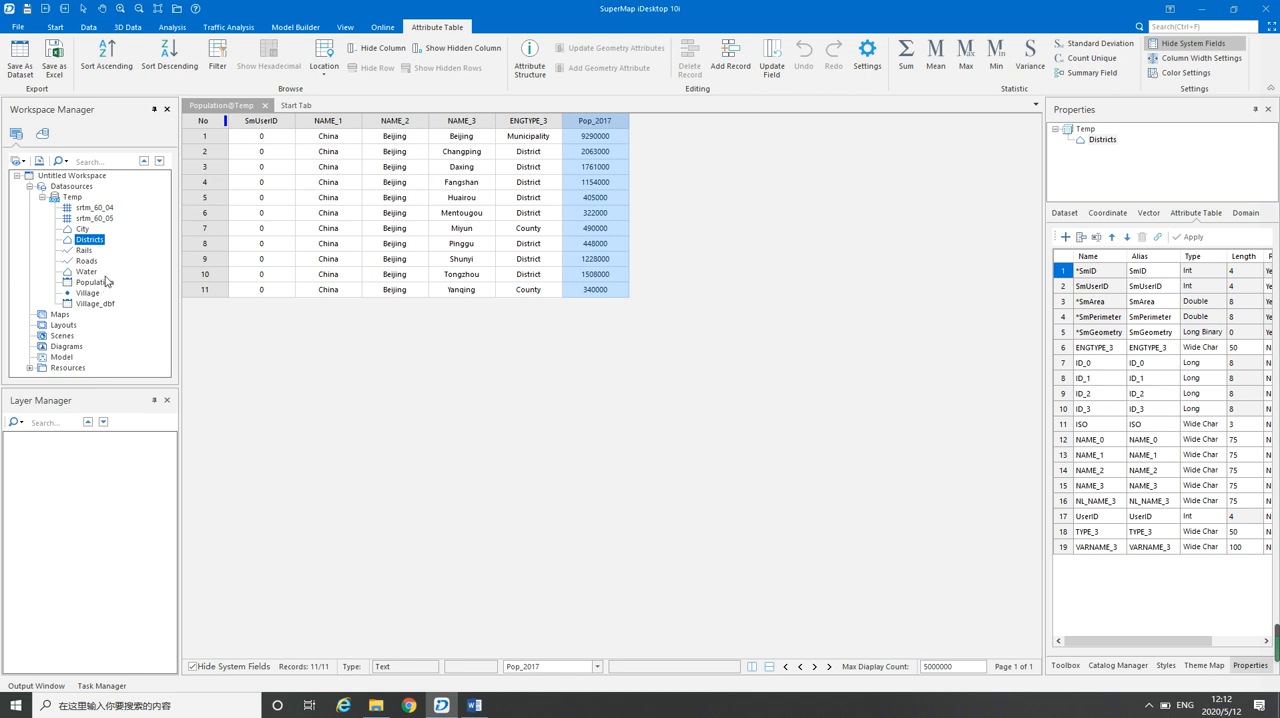
right_click(91, 241)
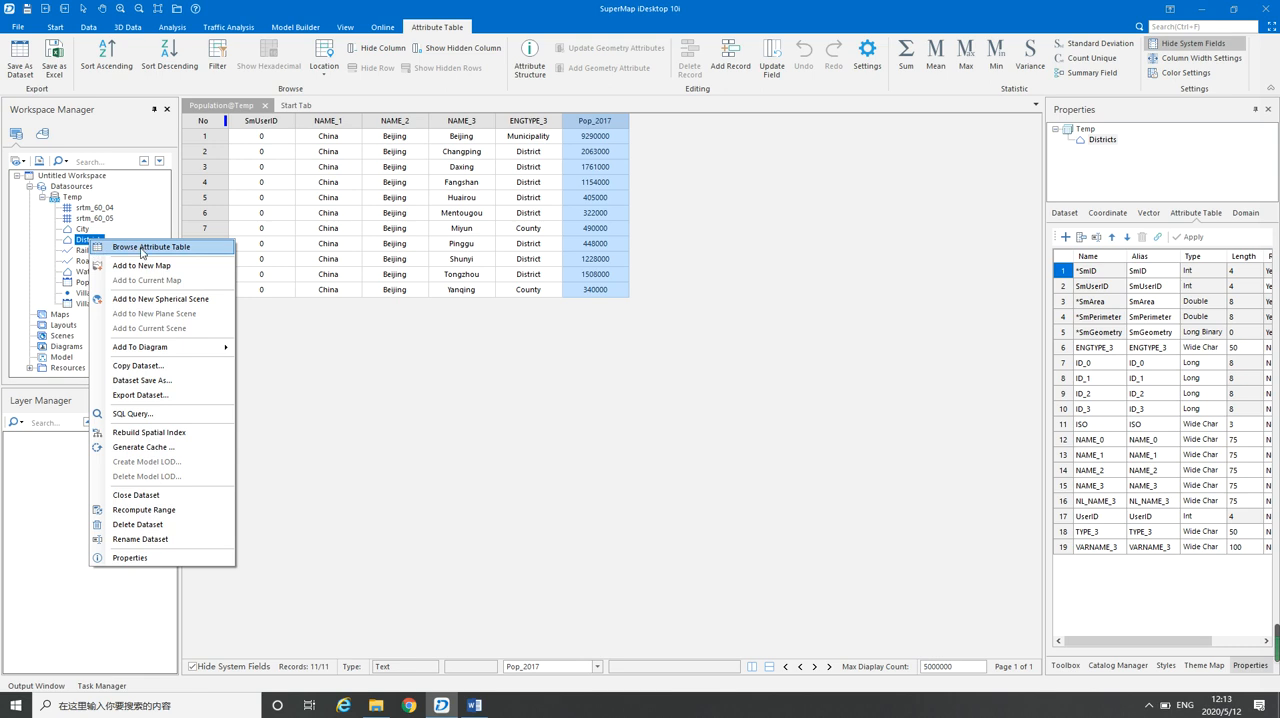
left_click(147, 249)
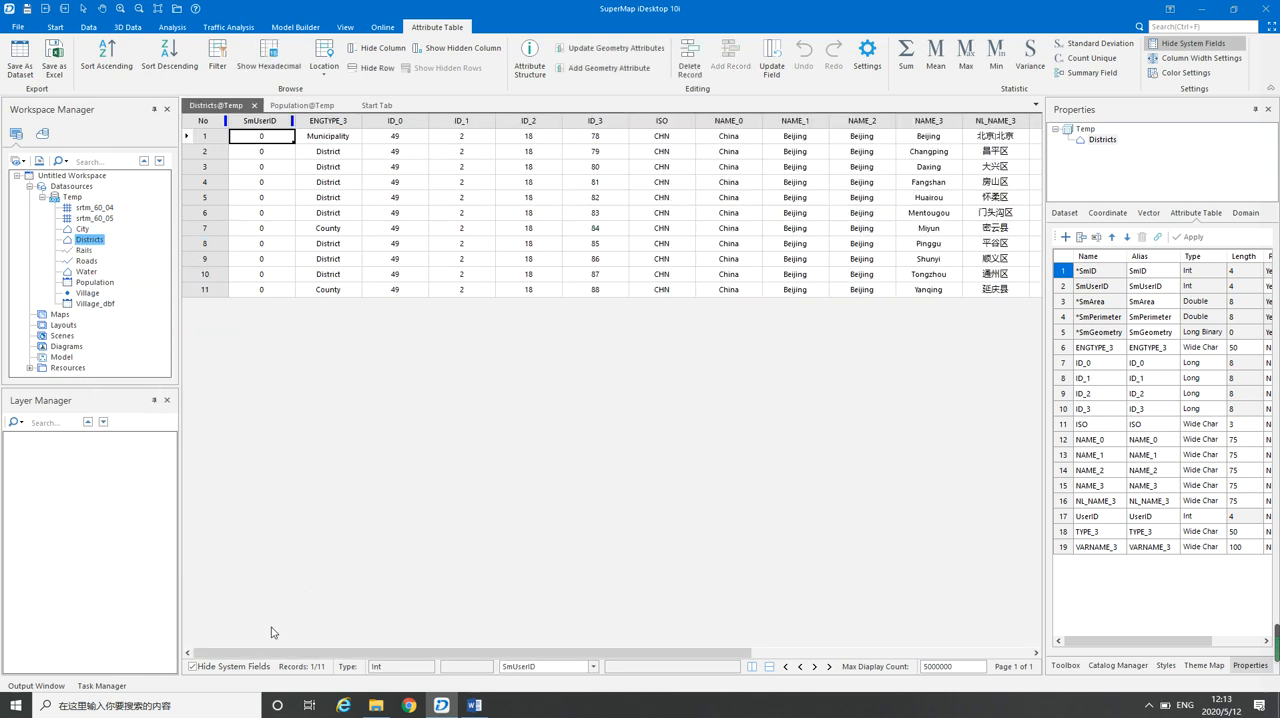
left_click_drag(257, 653, 531, 664)
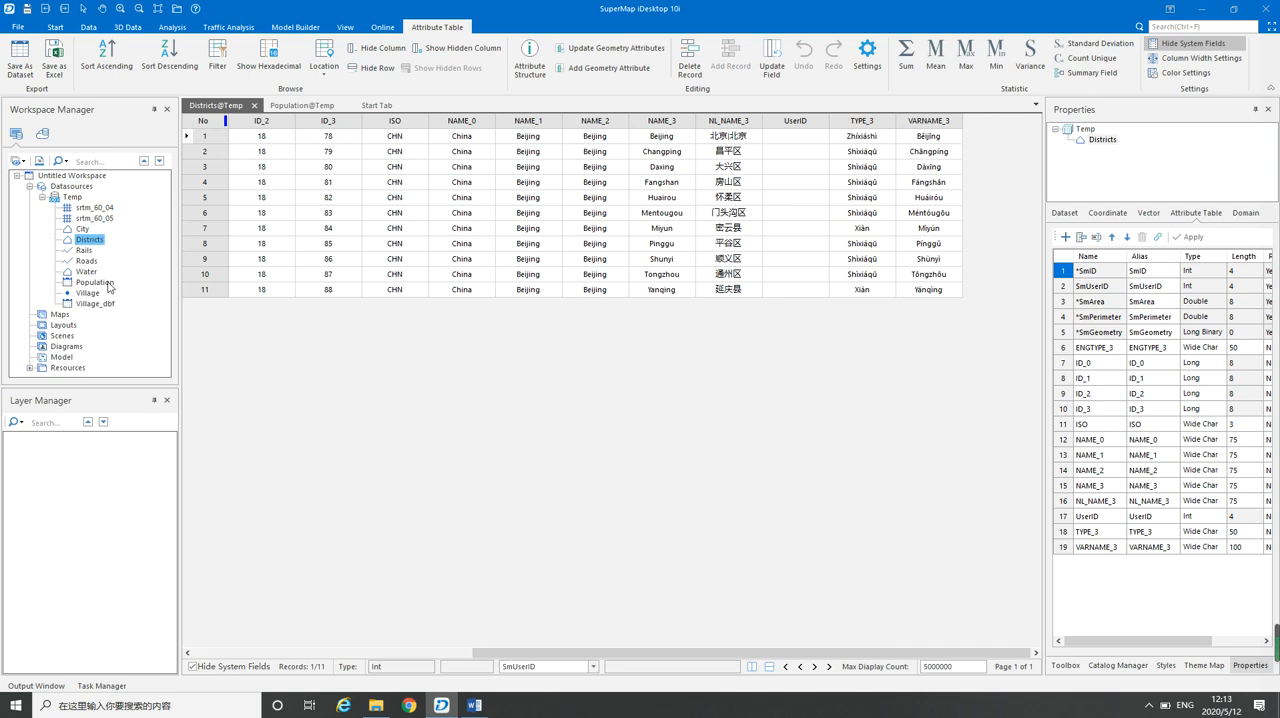
left_click(305, 108)
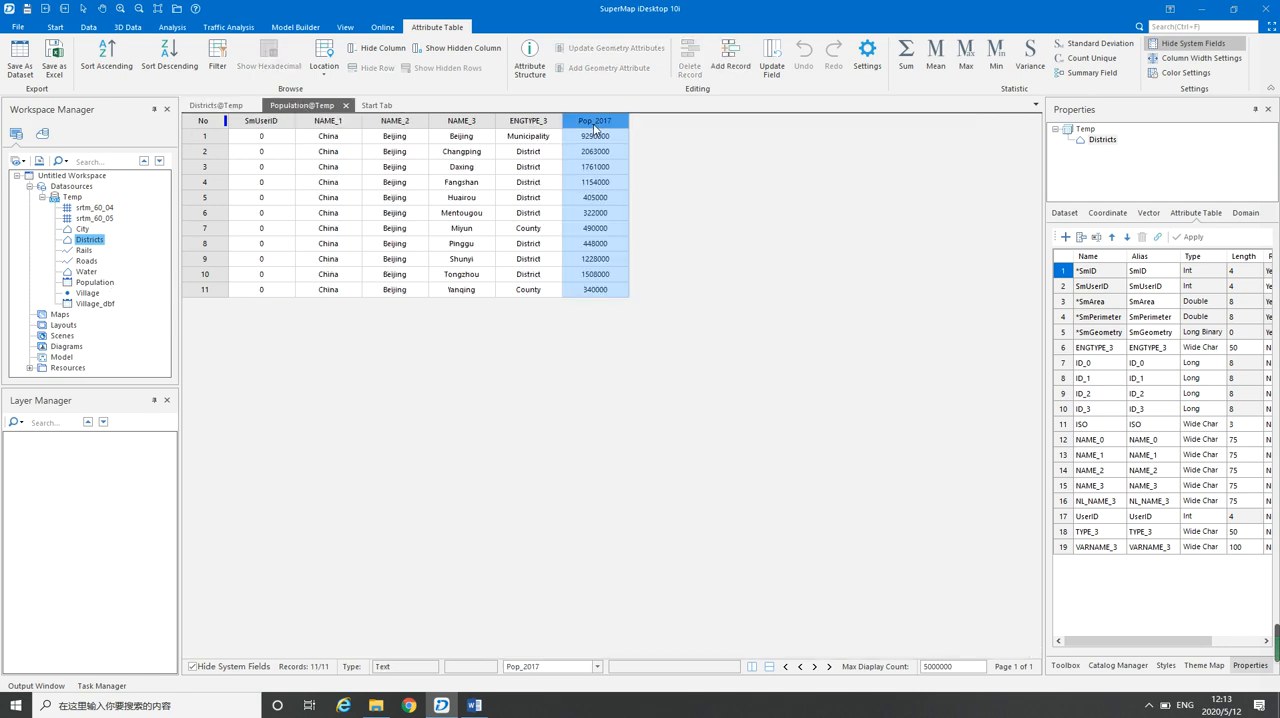
left_click(204, 108)
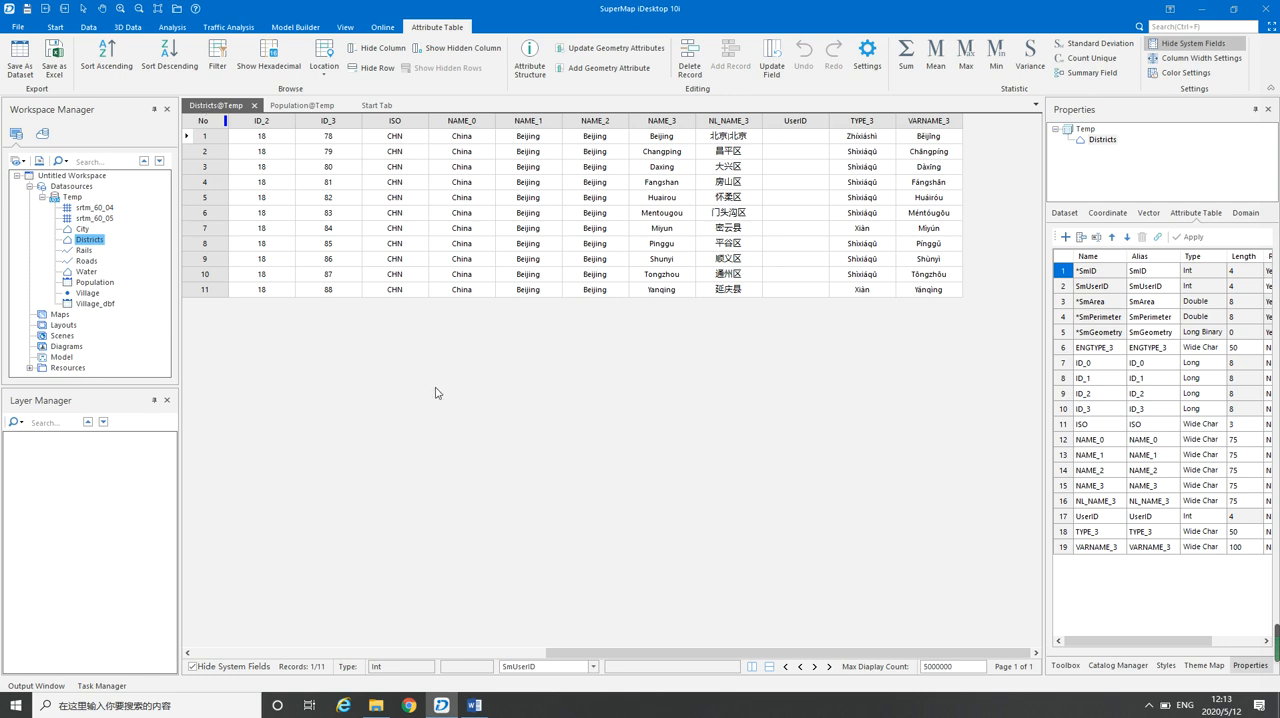
Add the srtm_60_04 and srtm_60_05 raster datasets together to a new map
left_click(95, 209)
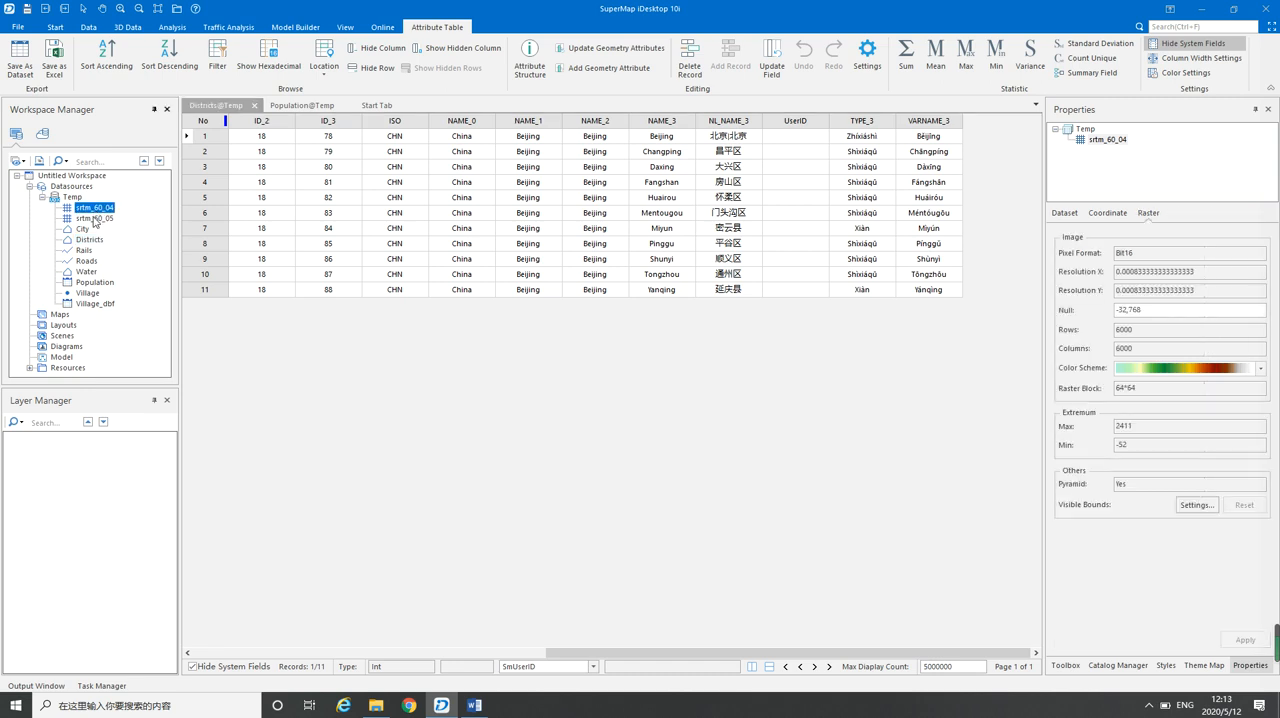
left_click(95, 218, "shift")
right_click(96, 219)
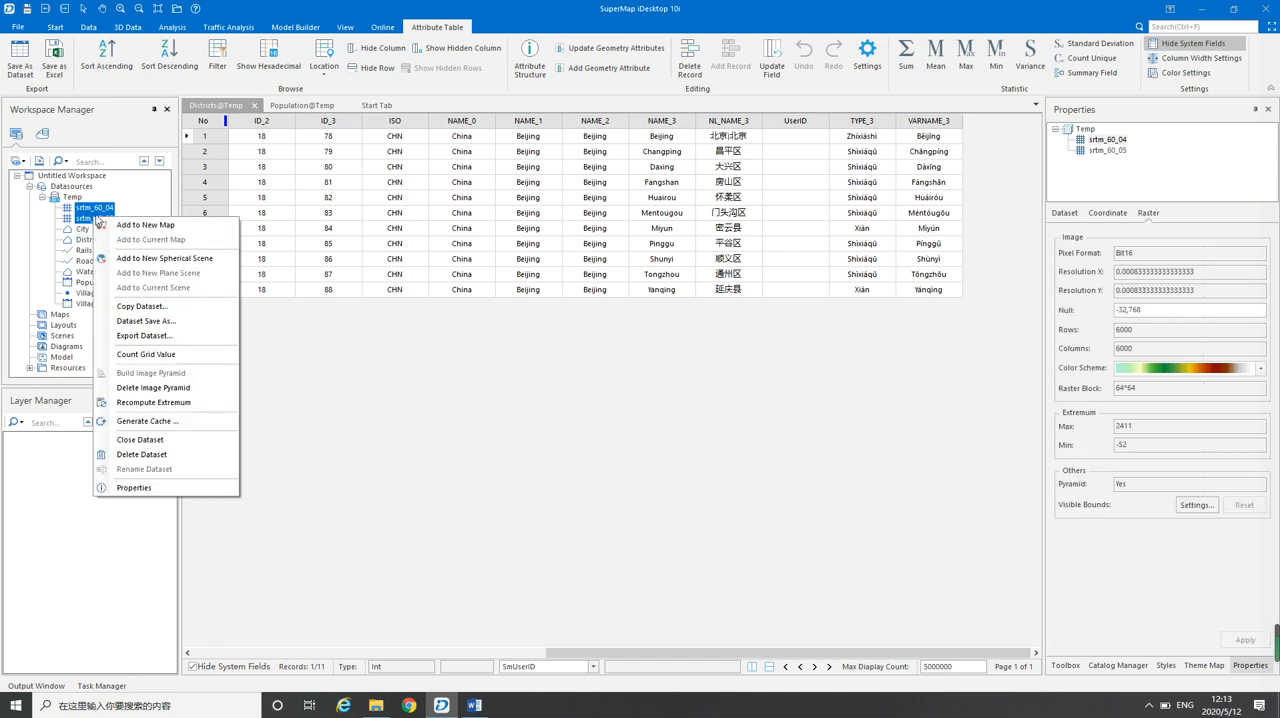
left_click(150, 225)
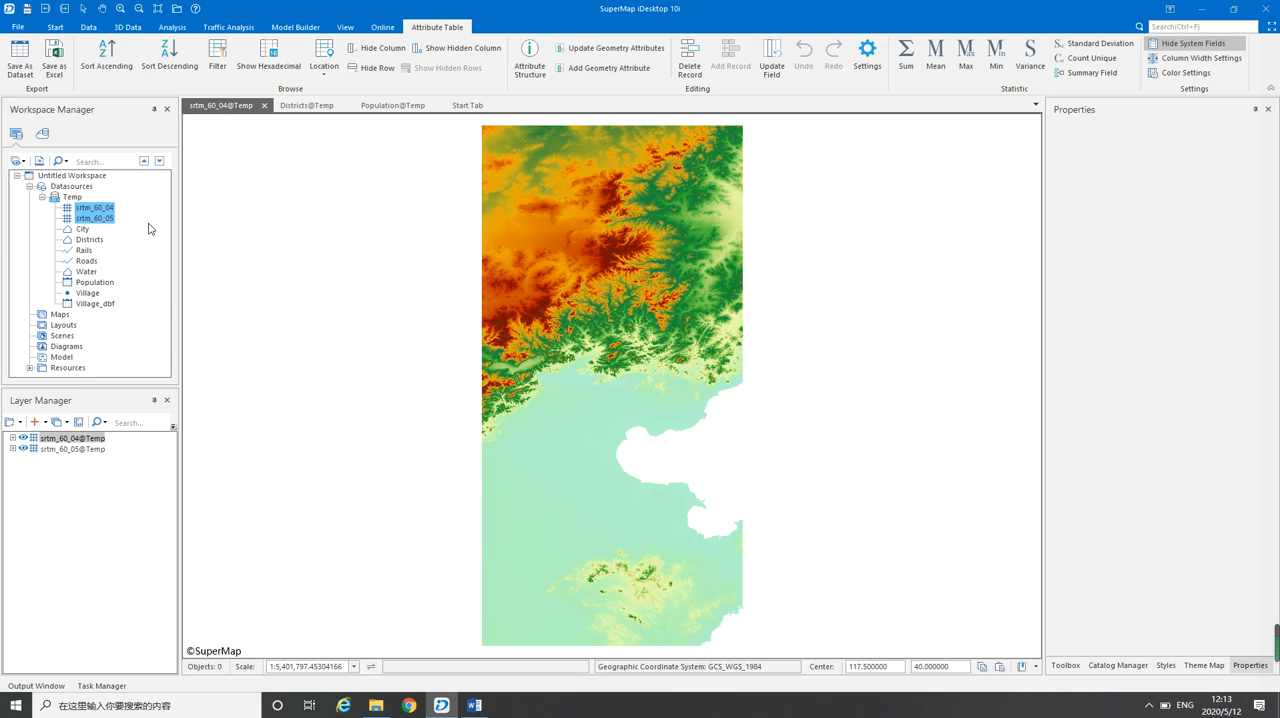
Hide and reshow the srtm_60_04 and srtm_60_05 layers one at a time to examine each raster's coverage
left_click(22, 440)
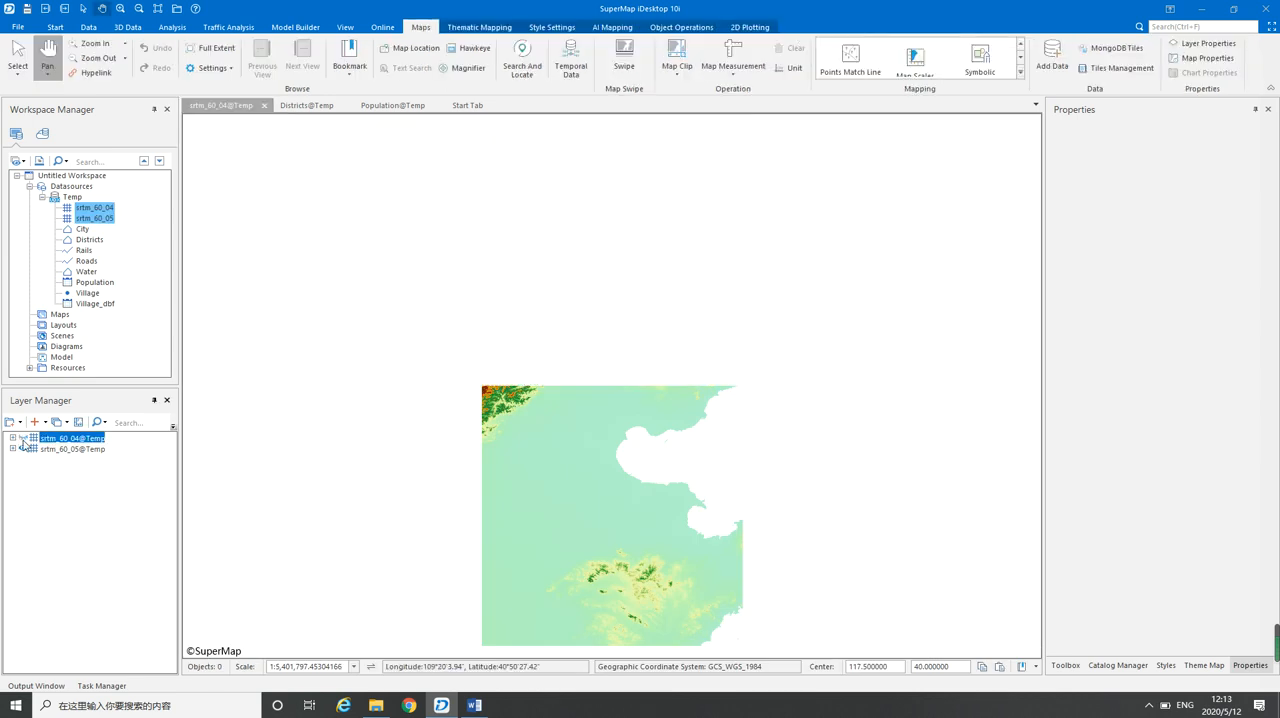
left_click(22, 440)
left_click(23, 450)
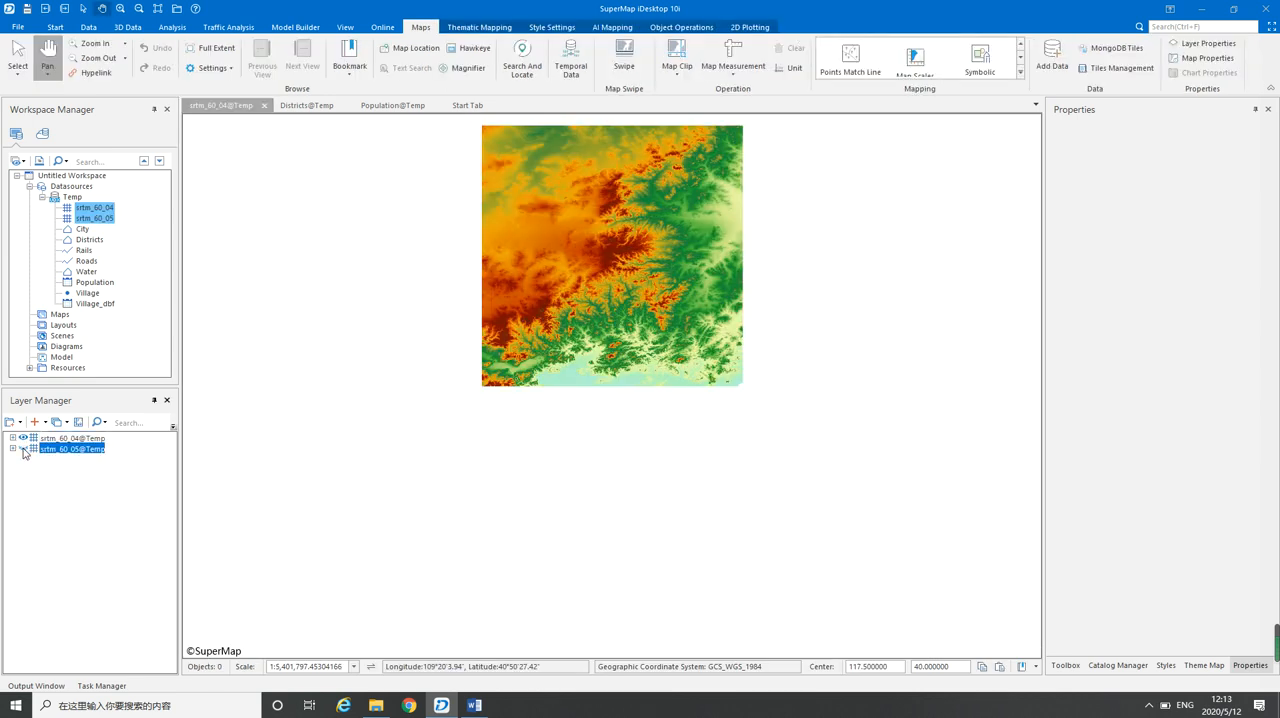
left_click(23, 450)
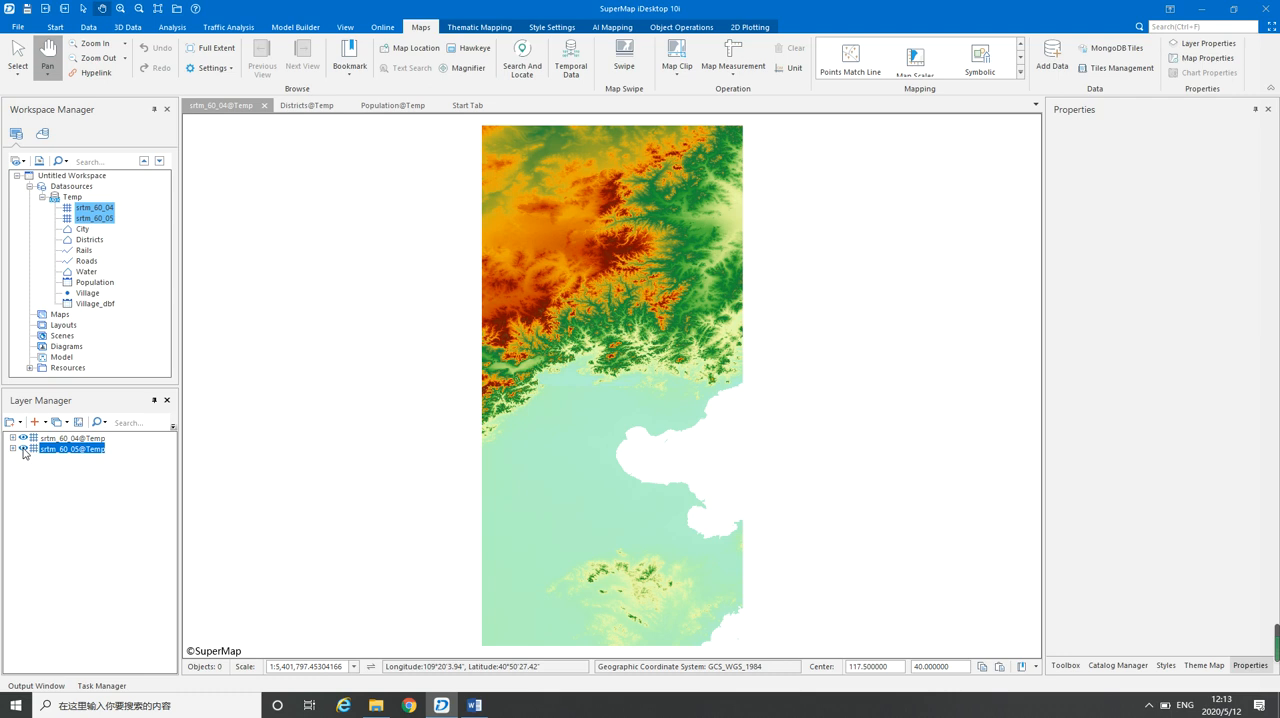
Add the City dataset to the current map above the two raster layers
left_click(82, 229)
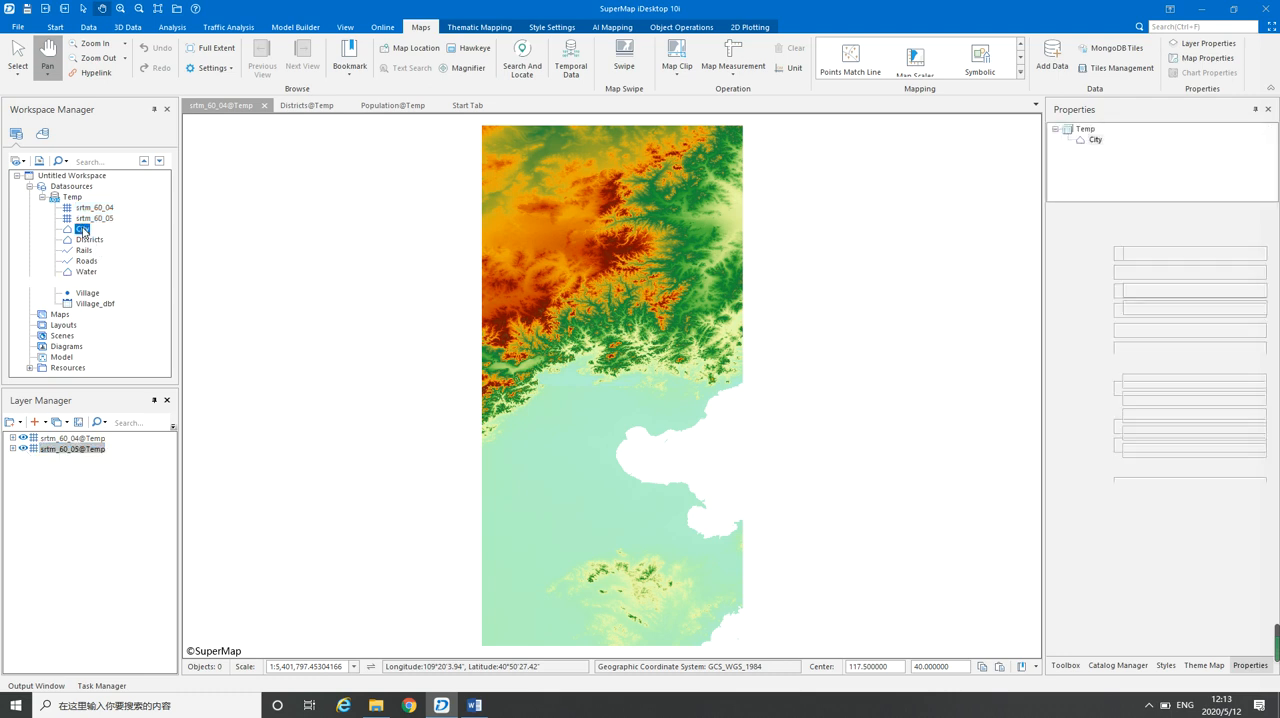
right_click(83, 230)
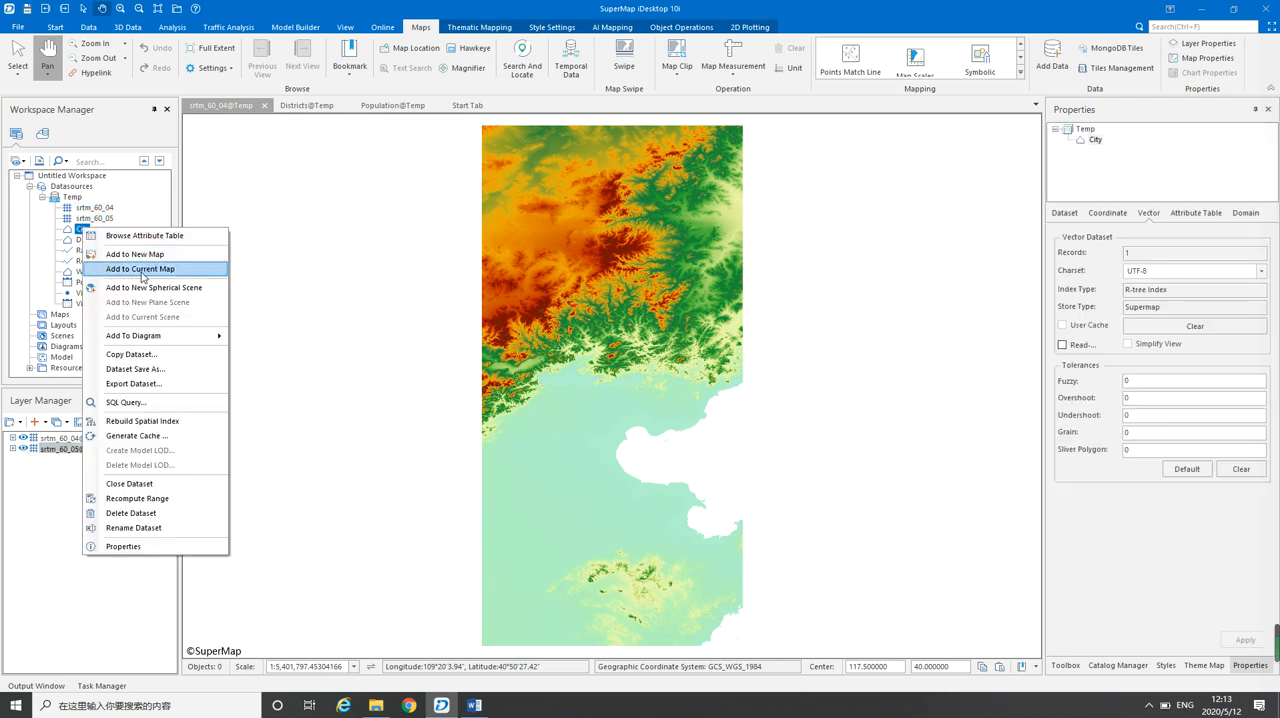
left_click(142, 270)
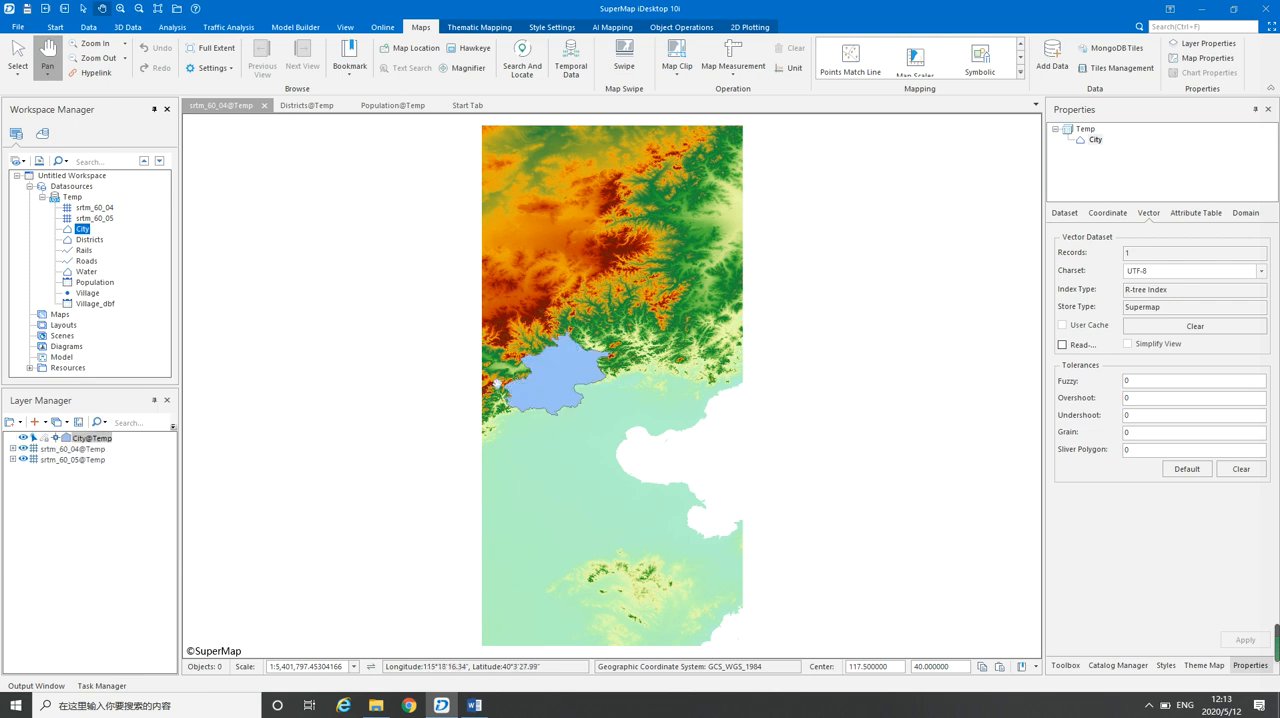
scroll(534, 397, "up", 1)
scroll(534, 397, "up", 1)
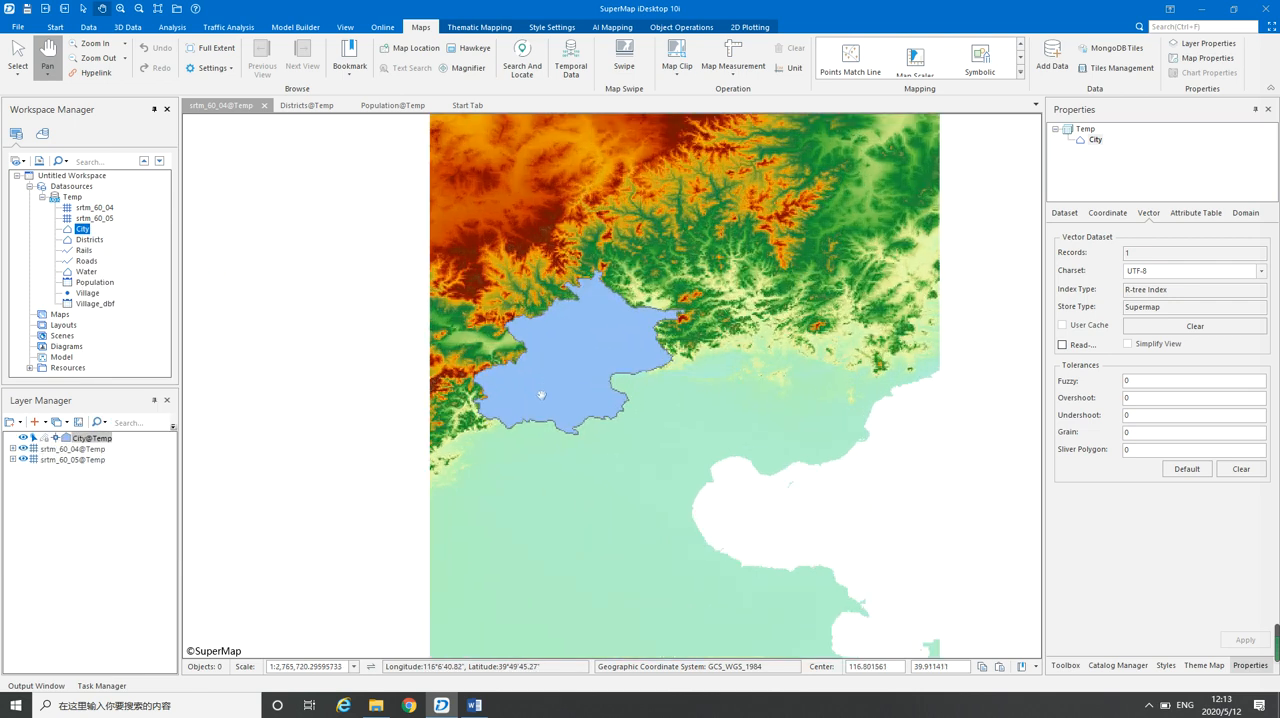
Toggle the srtm_60_04 and City layers off and back on to examine how the city area overlaps the rasters
left_click(24, 449)
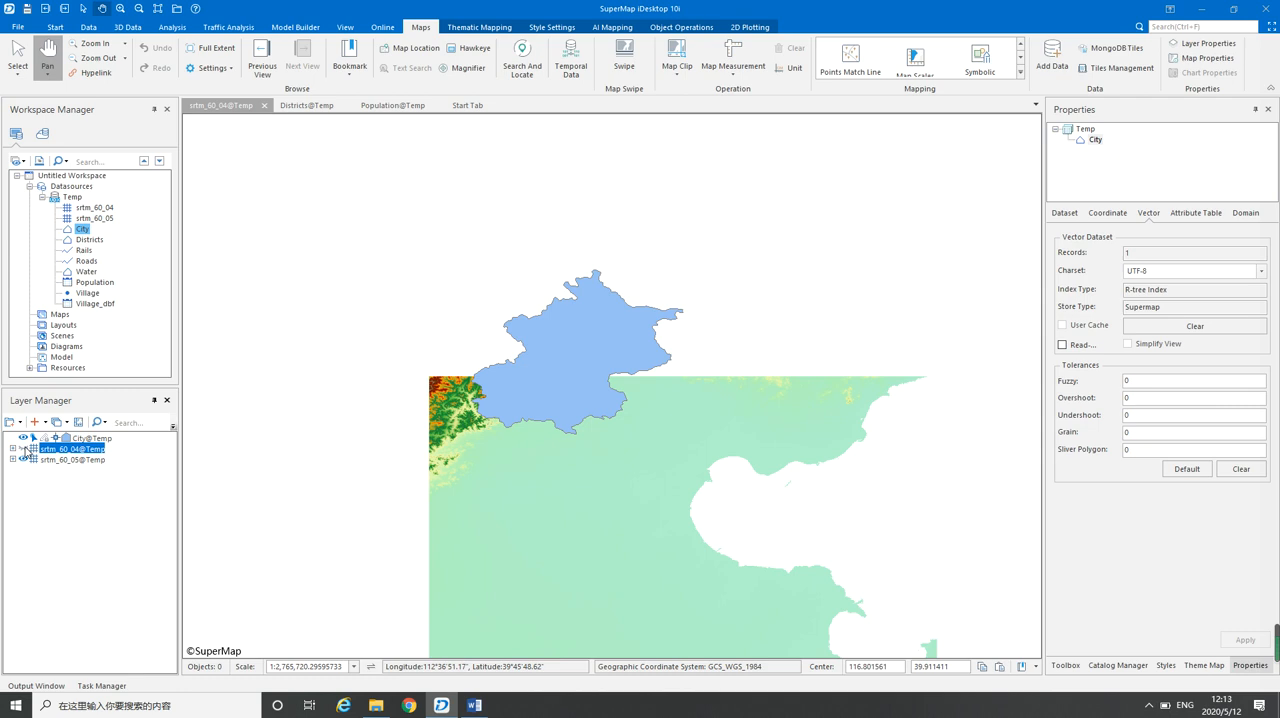
left_click(24, 449)
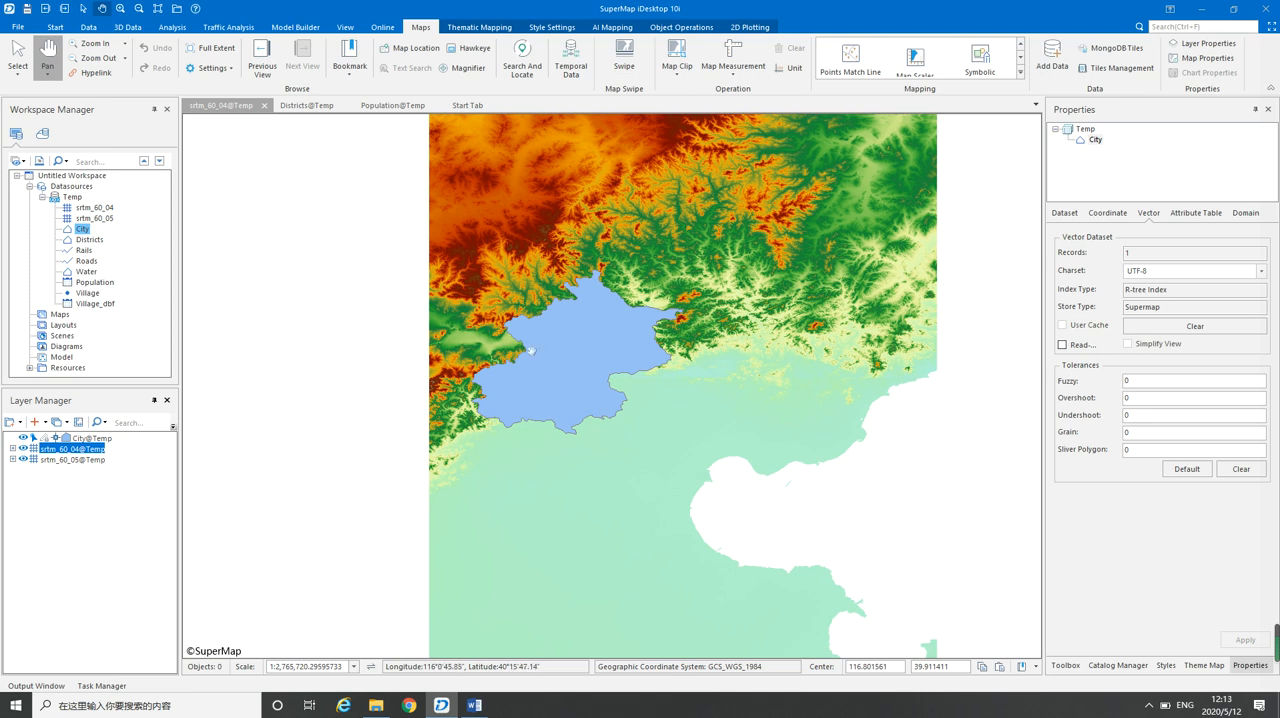
left_click(24, 440)
left_click(24, 440)
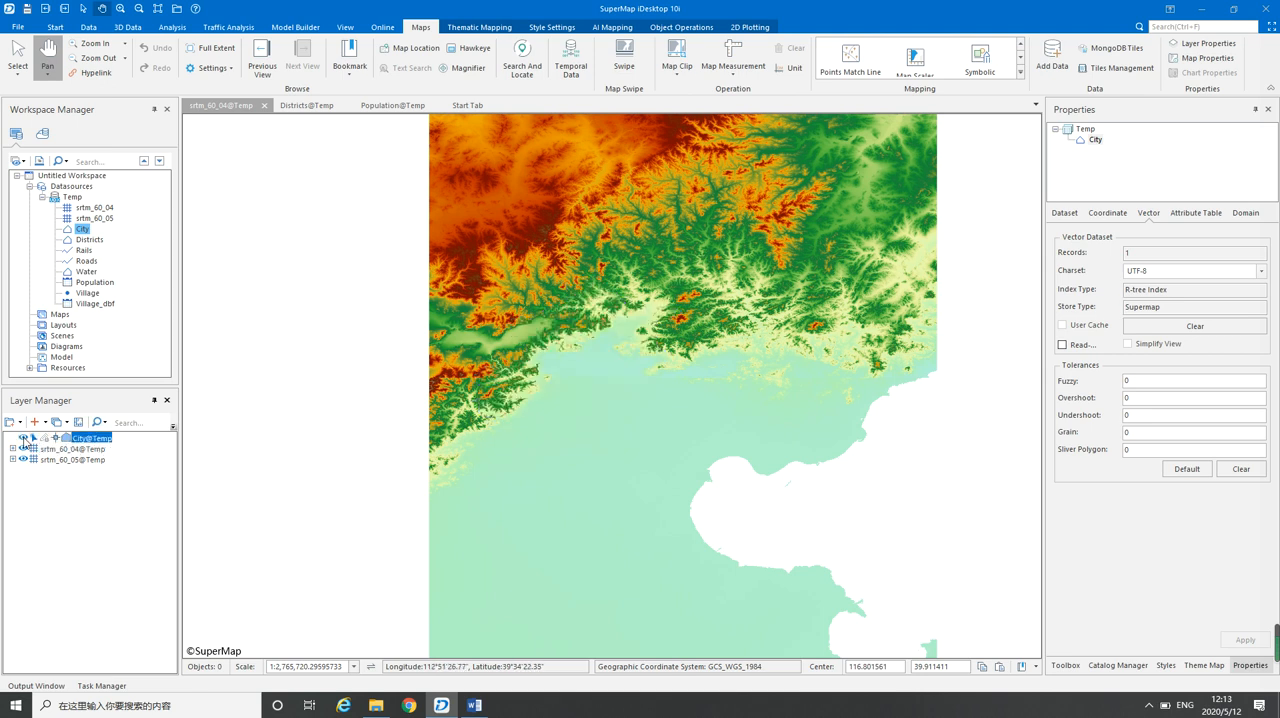
left_click(24, 440)
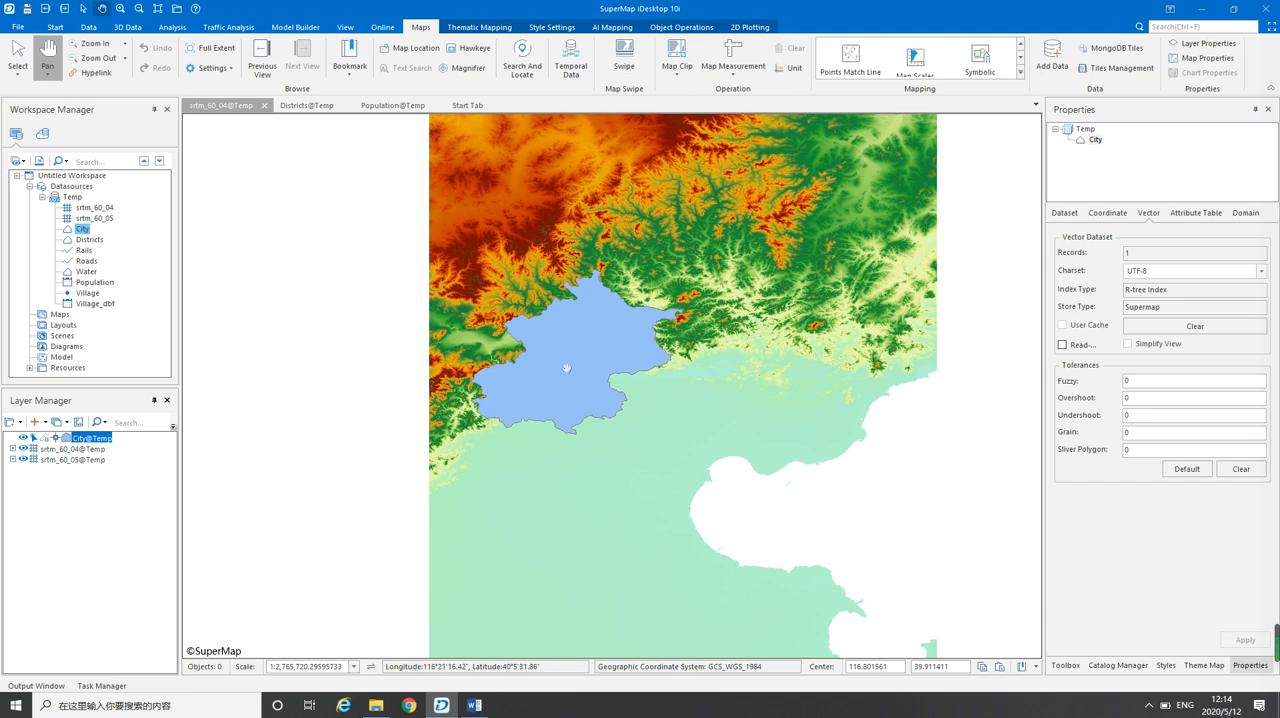
scroll(566, 368, "up", 2)
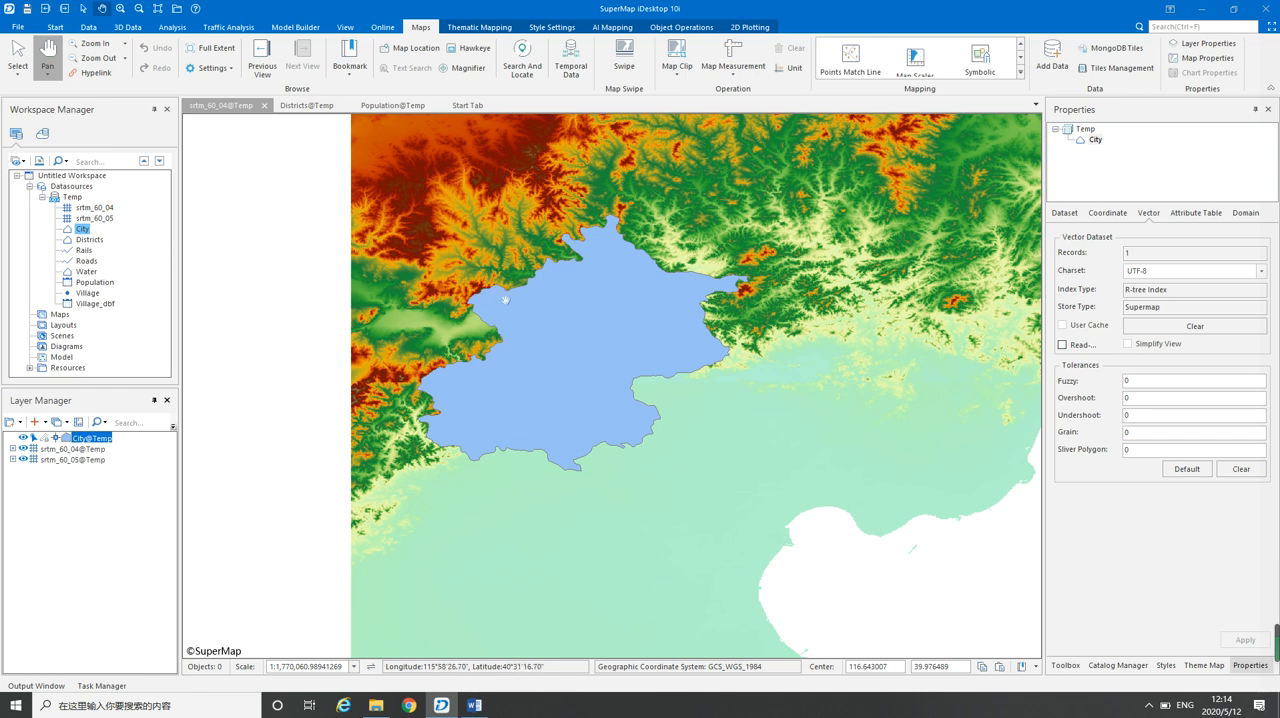
scroll(530, 345, "down", 2)
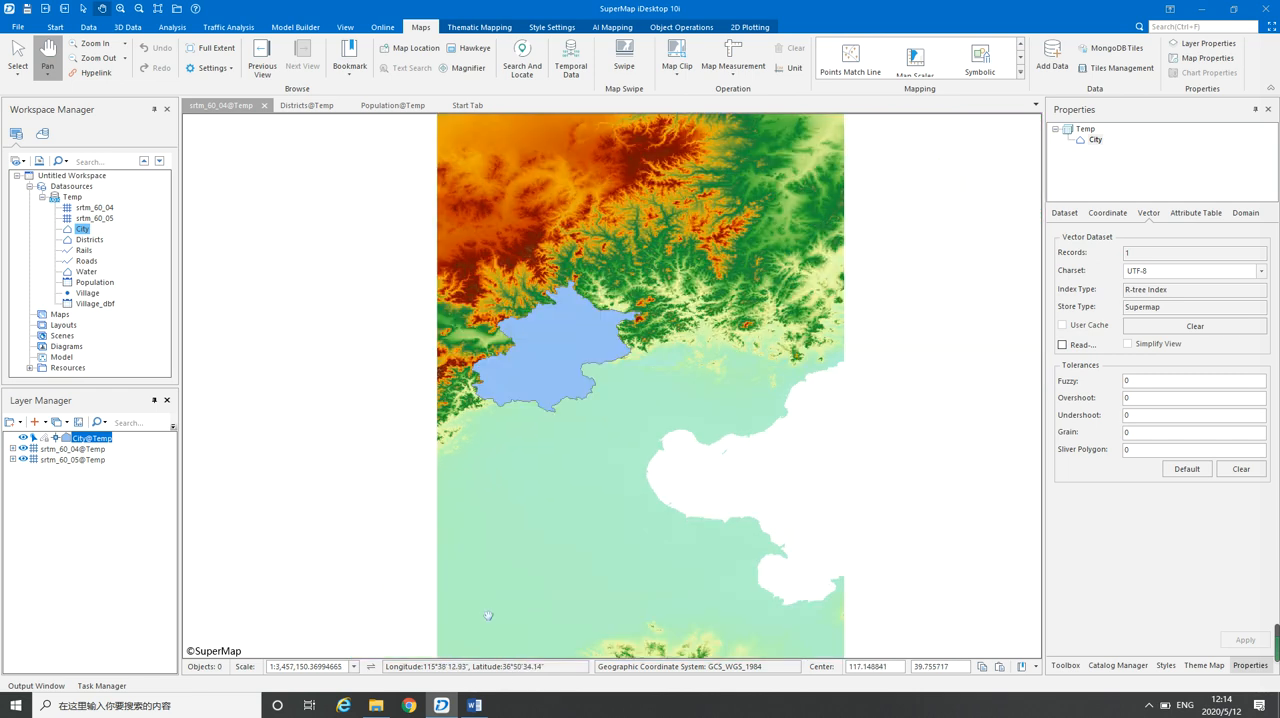
Switch to the Day2 Data Processing.docx document in Word and read the Append Column section down to its first instruction
left_click(474, 705)
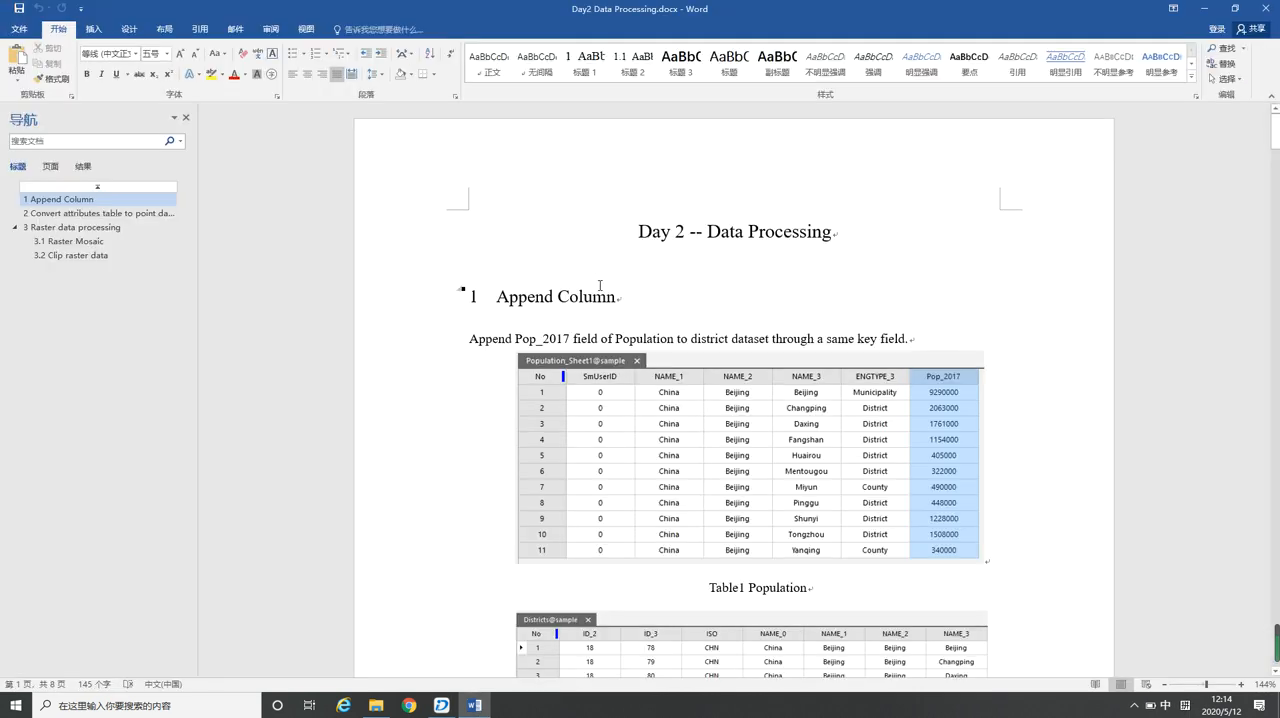
scroll(600, 286, "down", 1)
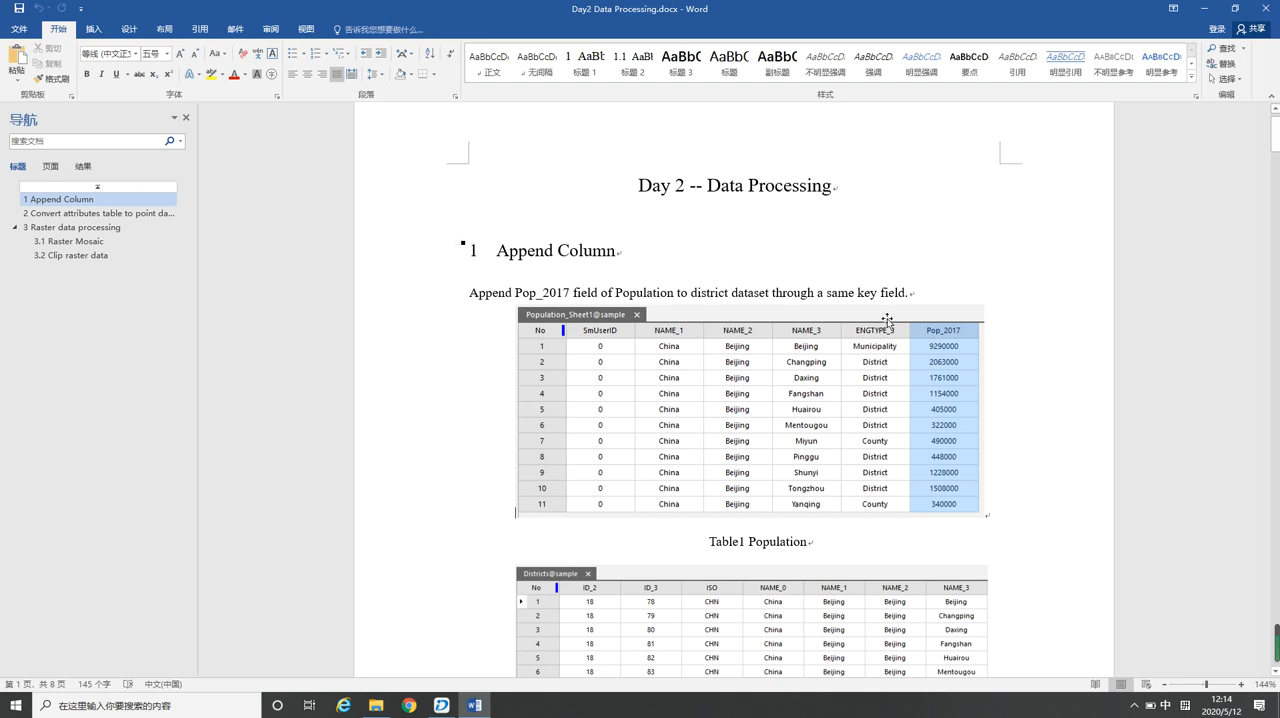
scroll(744, 357, "down", 1)
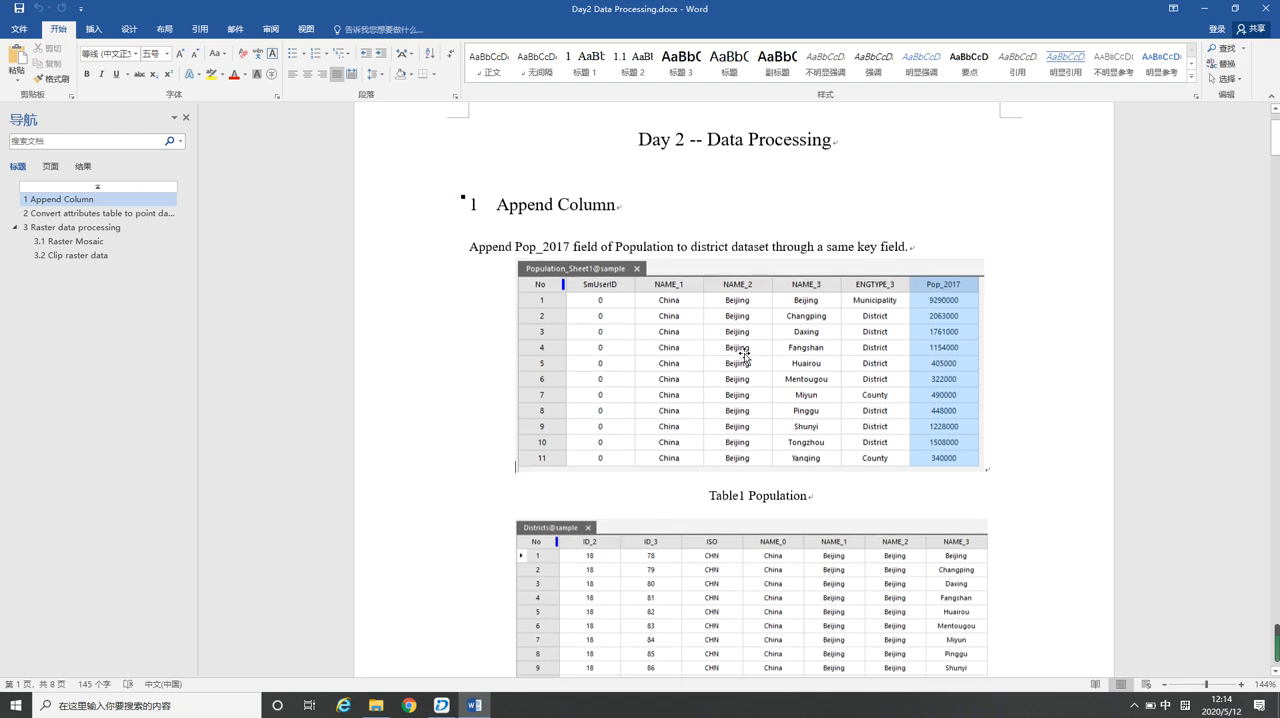
scroll(578, 498, "down", 1)
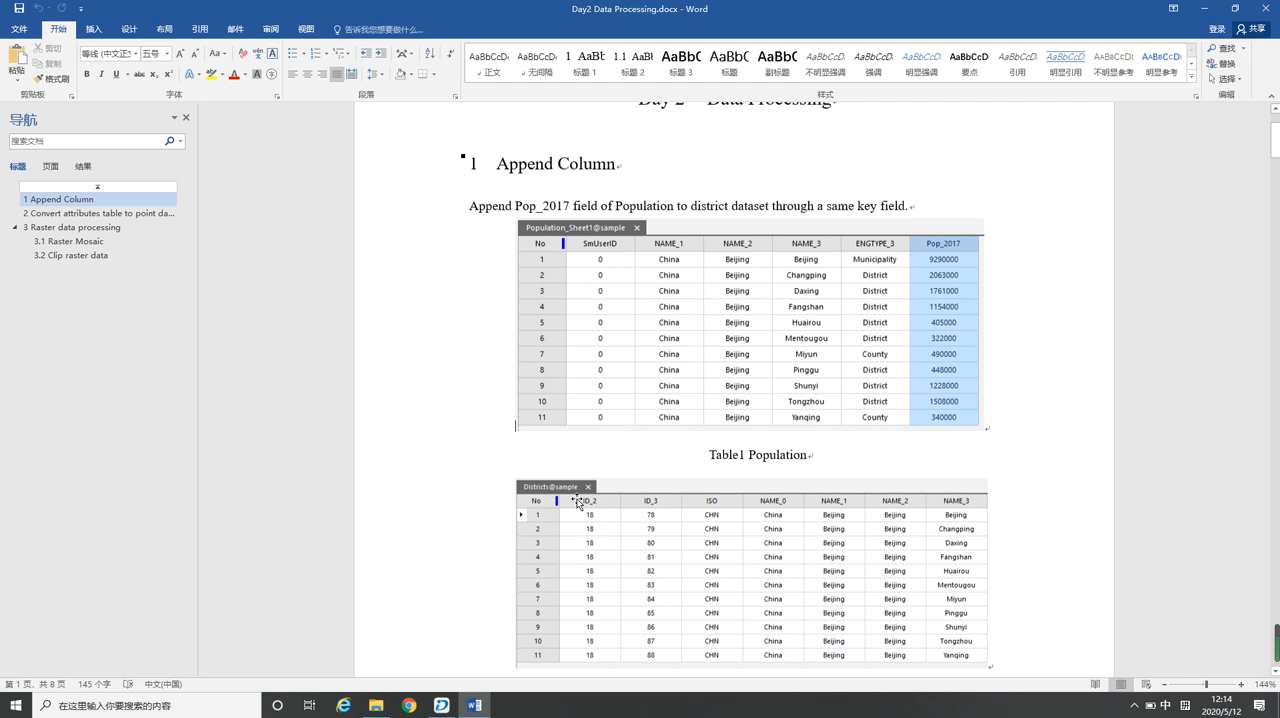
scroll(580, 491, "down", 1)
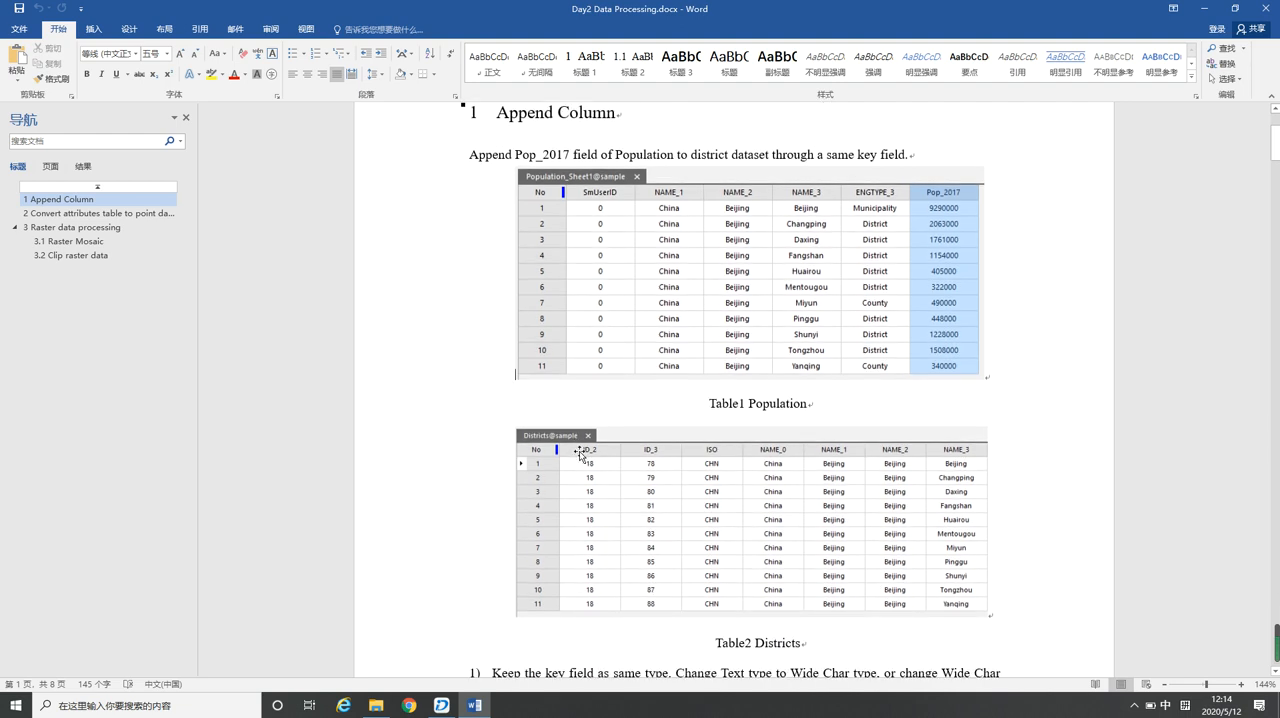
scroll(580, 453, "up", 1)
scroll(580, 451, "down", 2)
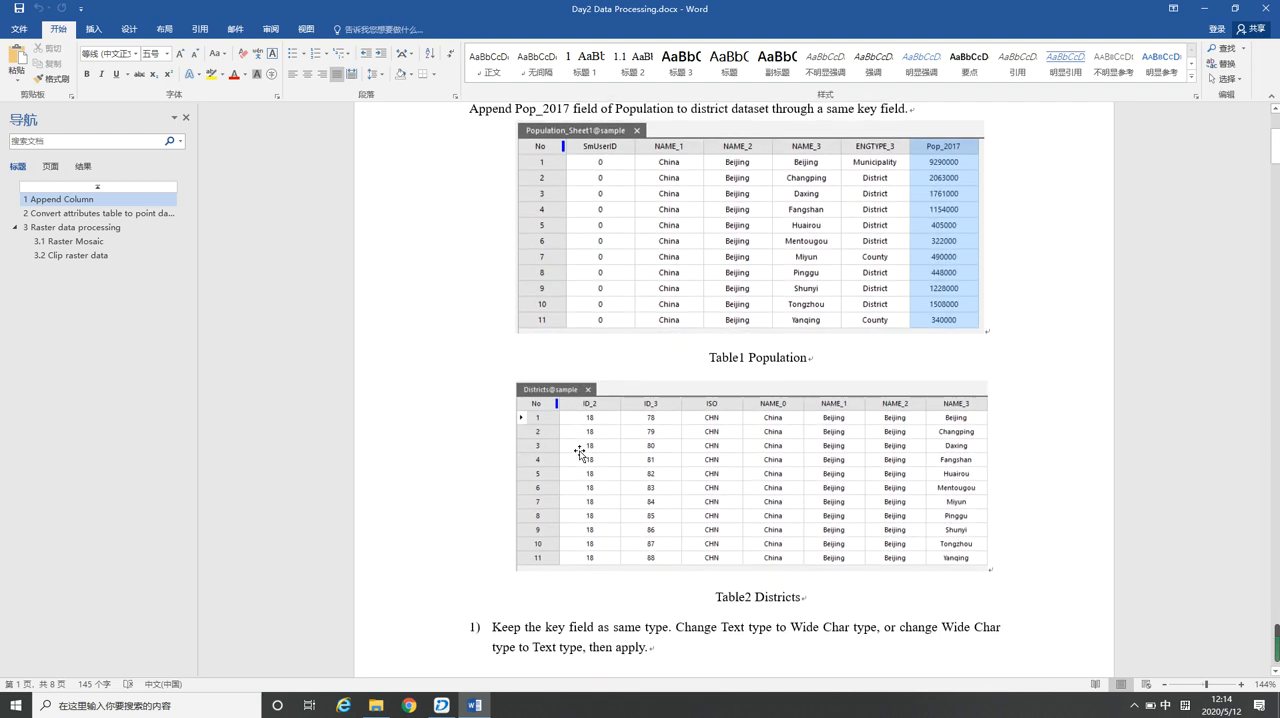
scroll(580, 451, "down", 3)
scroll(580, 451, "up", 1)
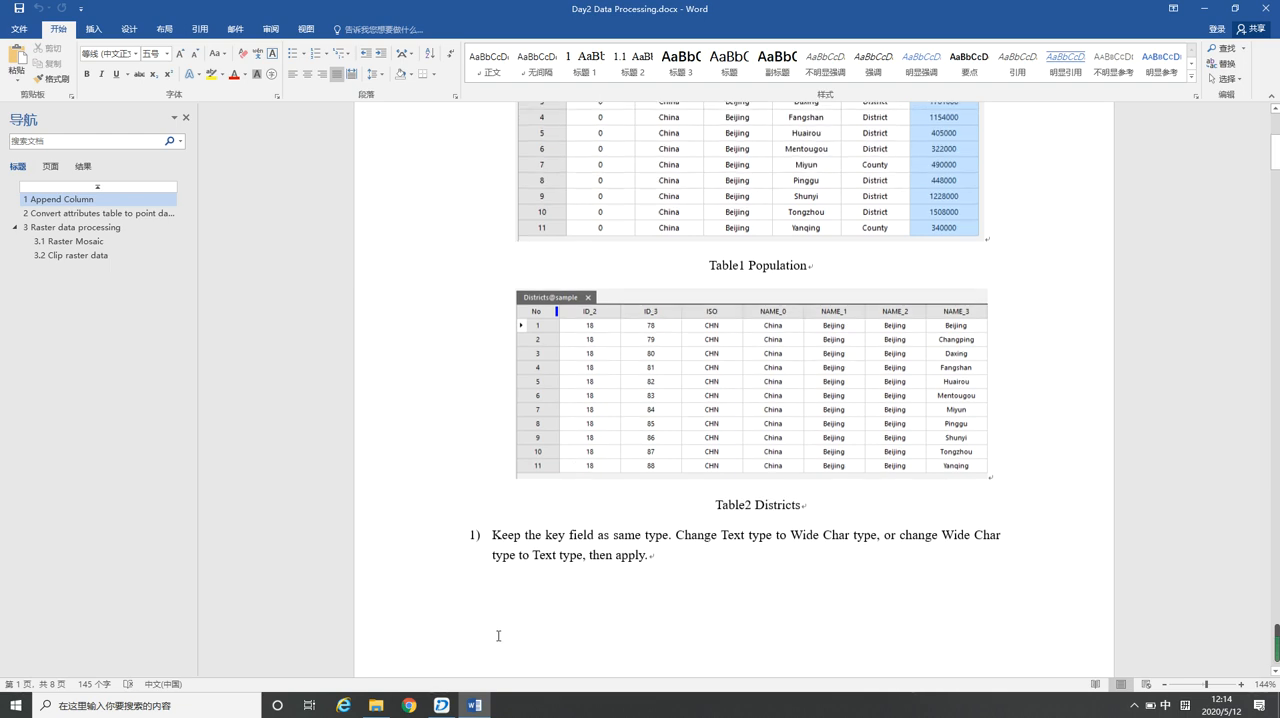
scroll(677, 419, "down", 11)
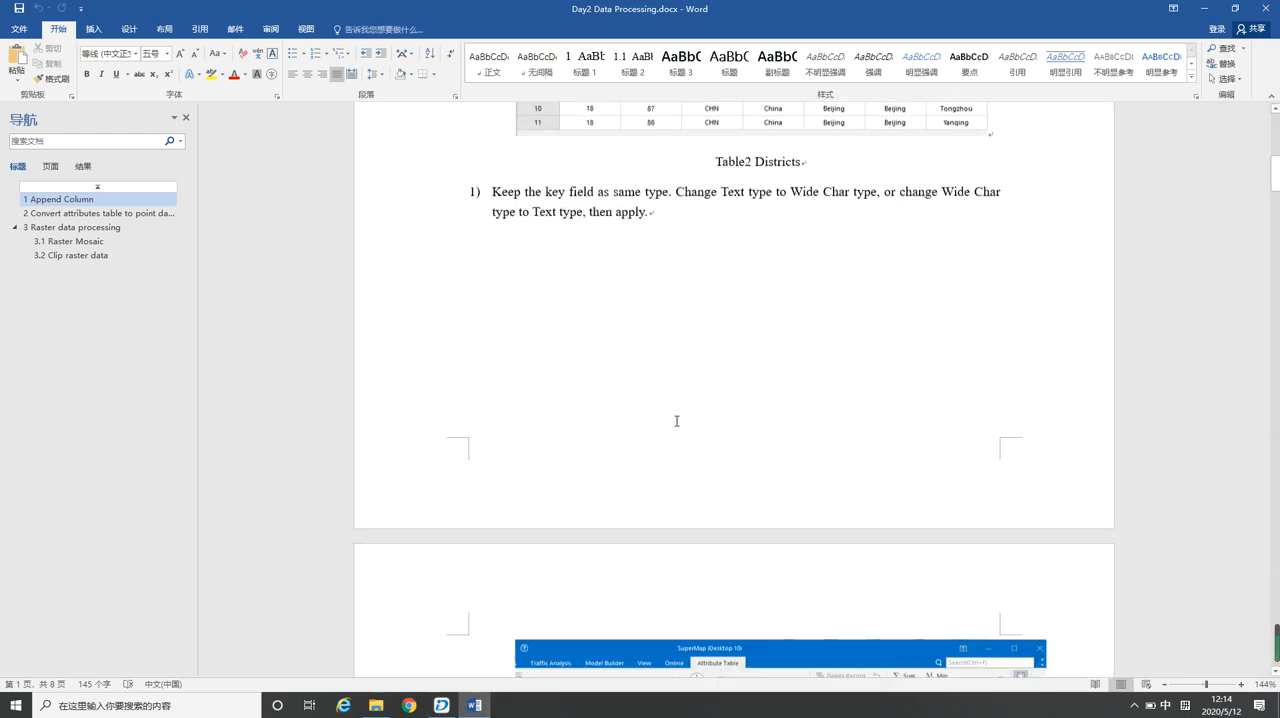
Read the Append Column figures showing the field types of the Population and Districts tables
scroll(588, 455, "down", 4)
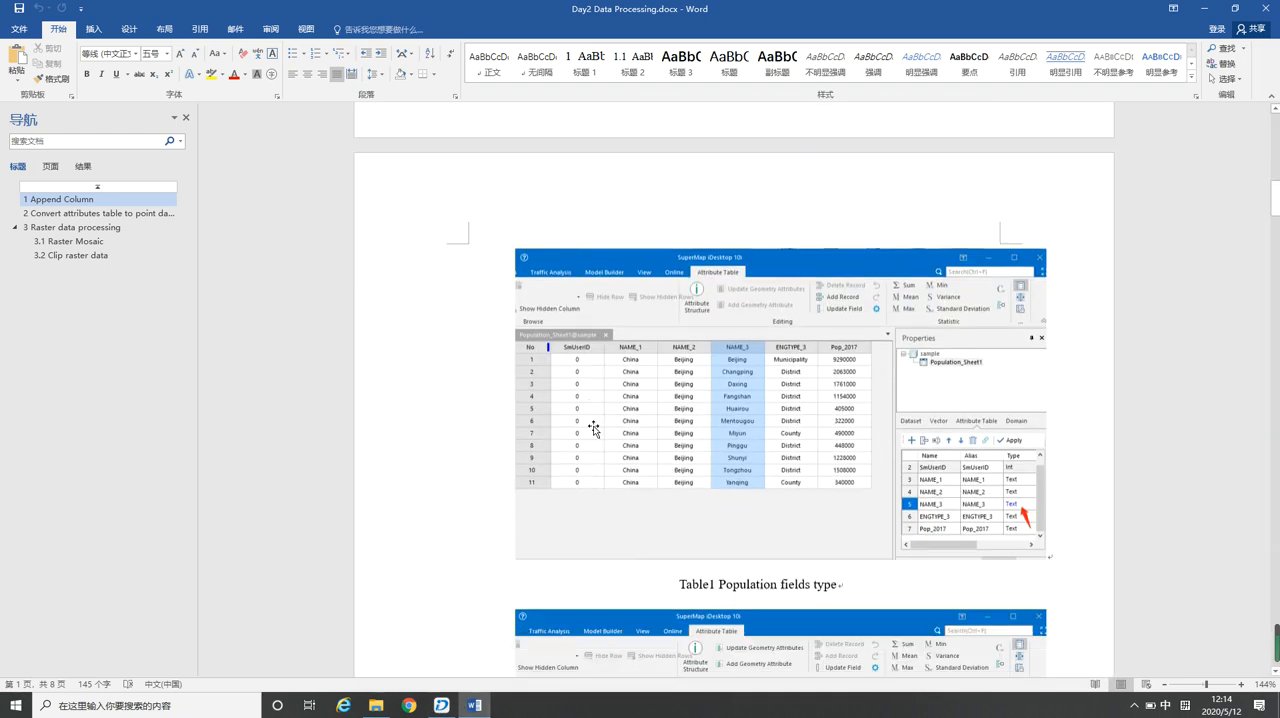
scroll(565, 310, "down", 1)
scroll(580, 320, "down", 3)
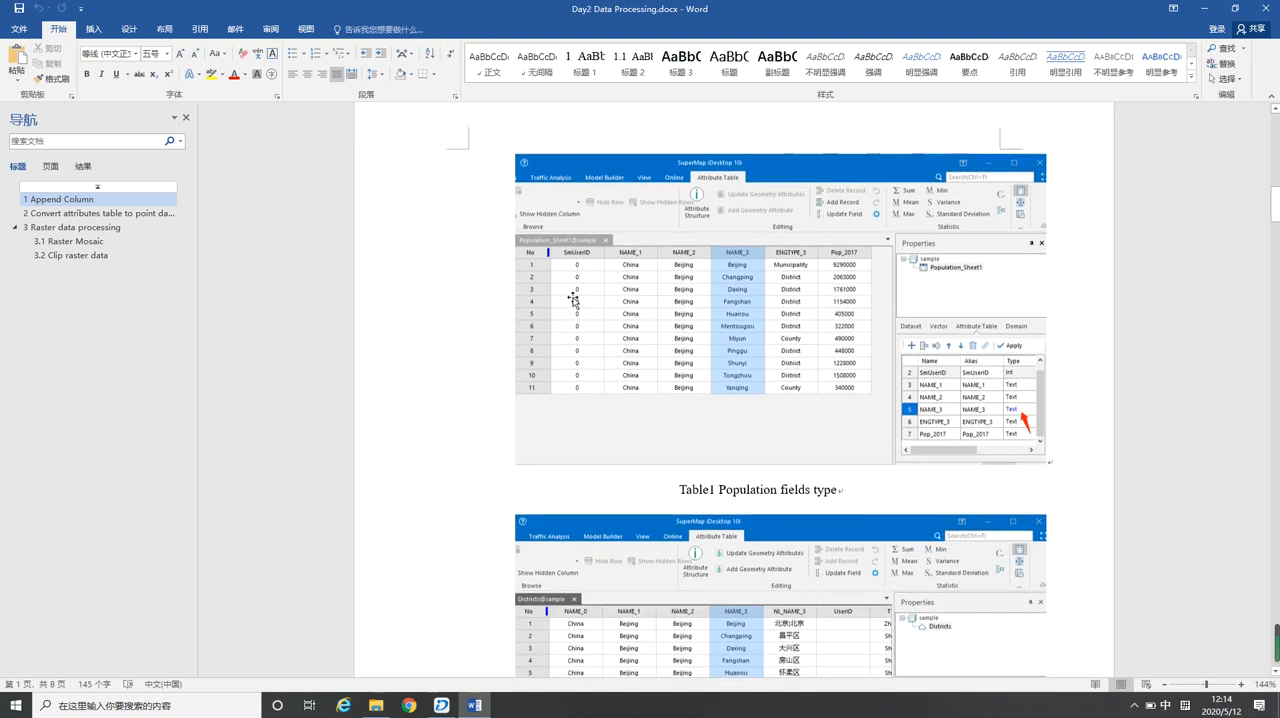
Switch to SuperMap iDesktop and review the Districts and Population attribute tables along with Population's field definitions
left_click(441, 705)
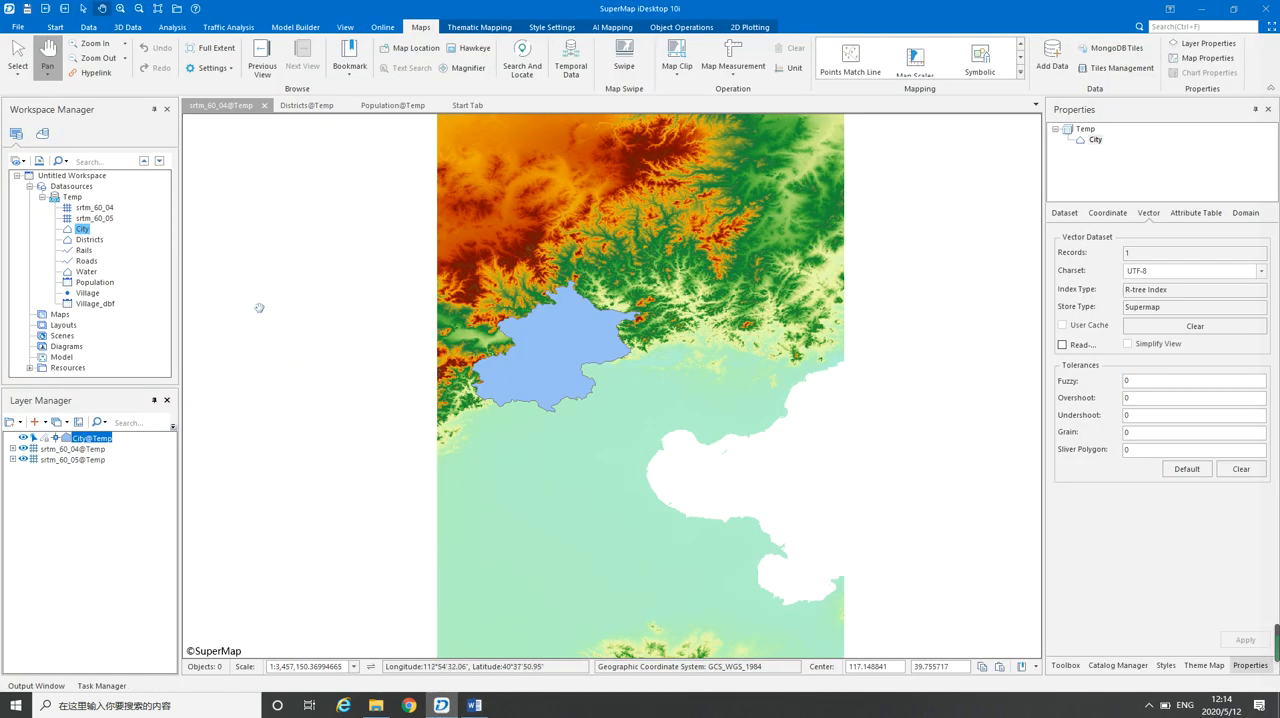
left_click(301, 108)
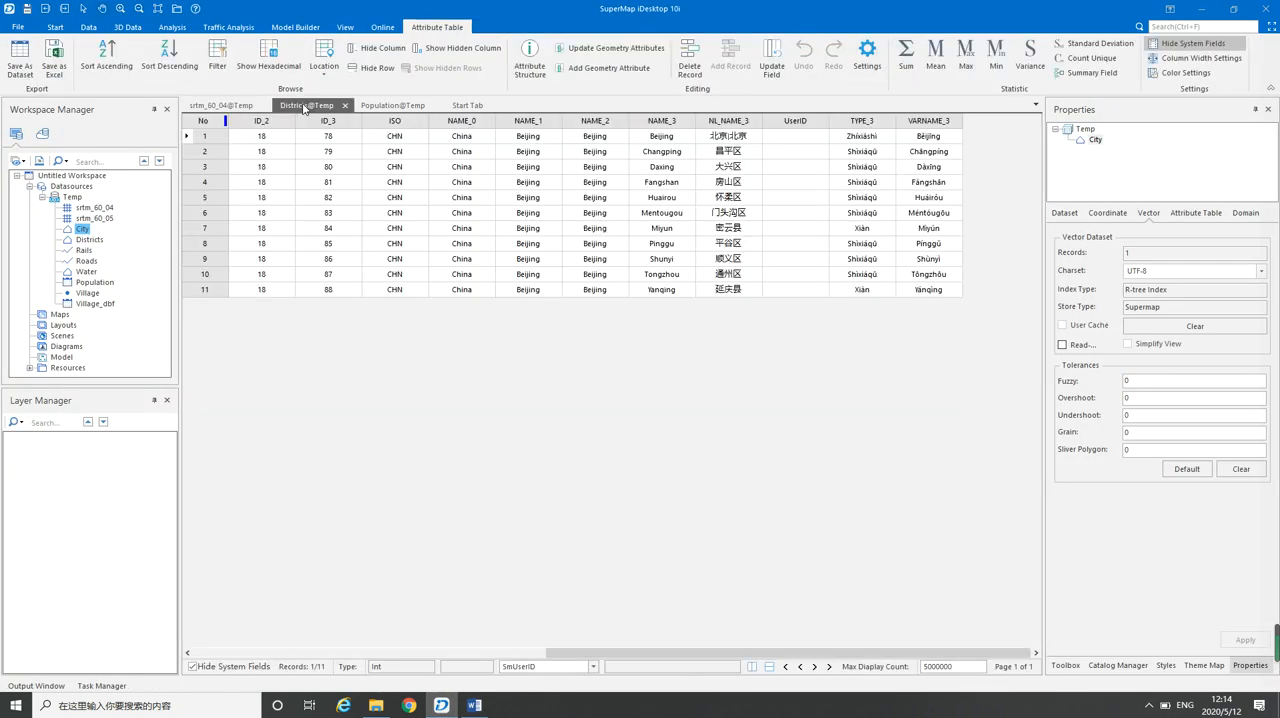
left_click(393, 106)
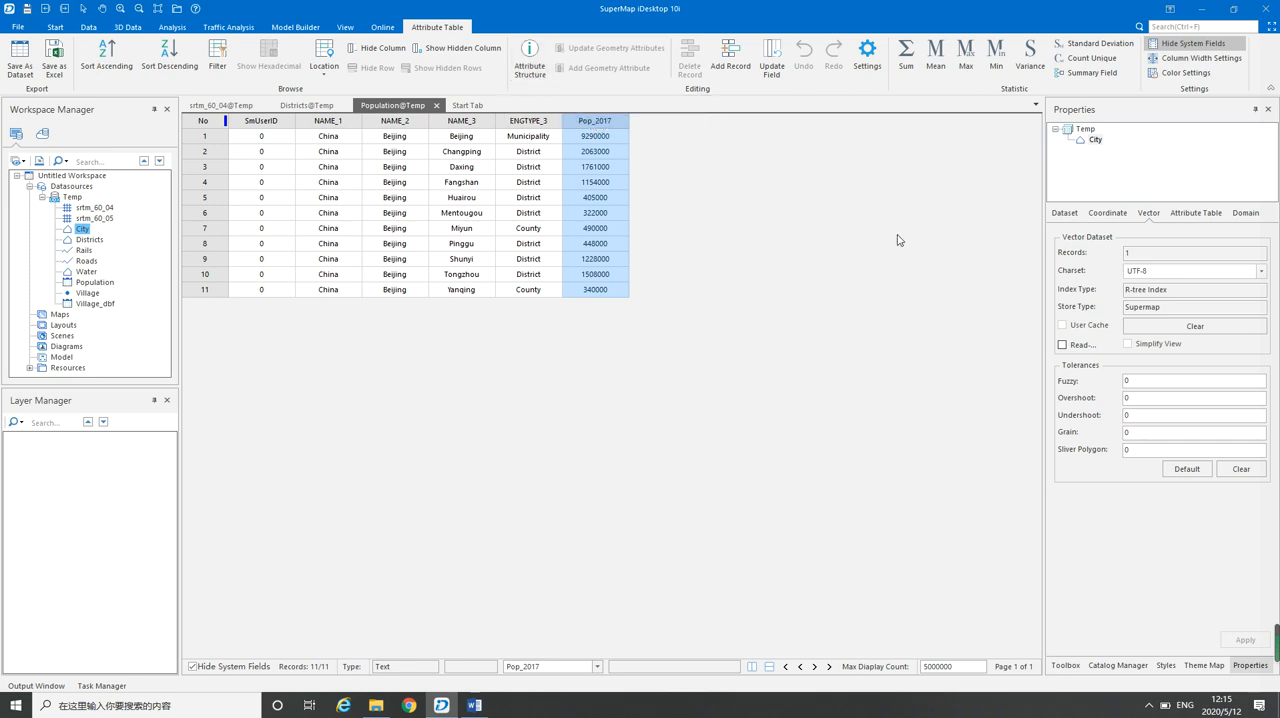
left_click(1196, 213)
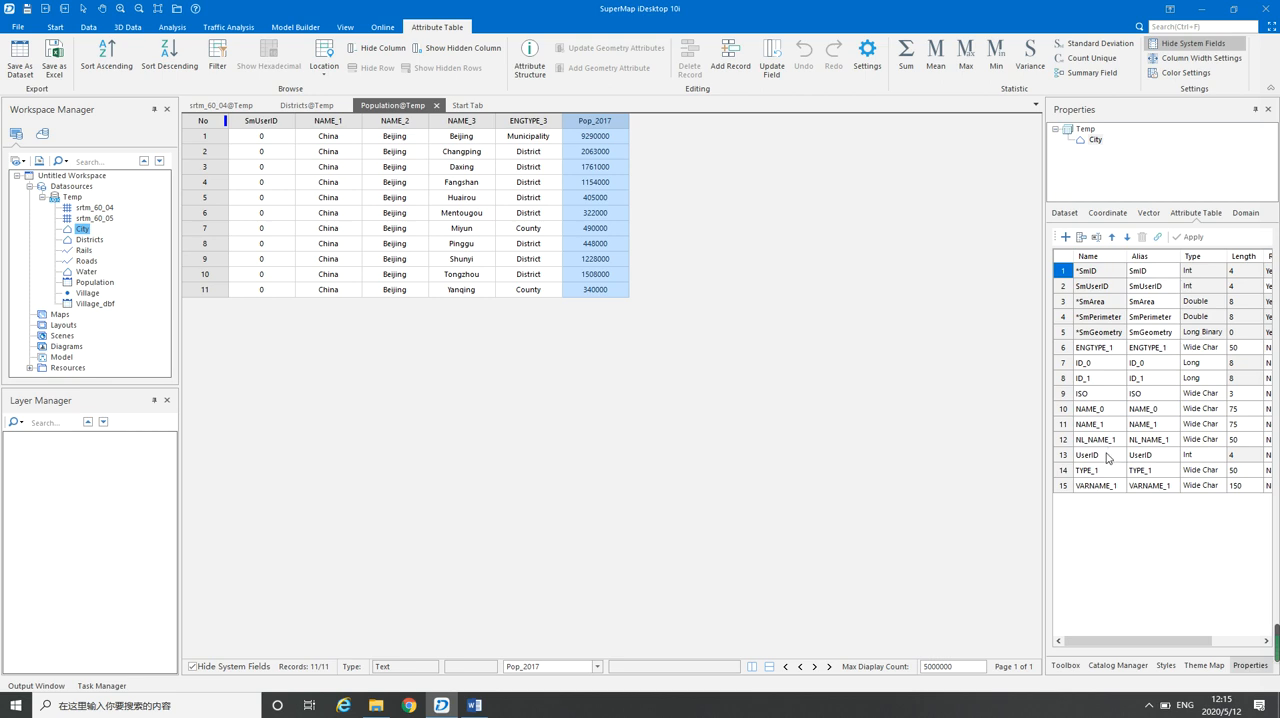
left_click(96, 284)
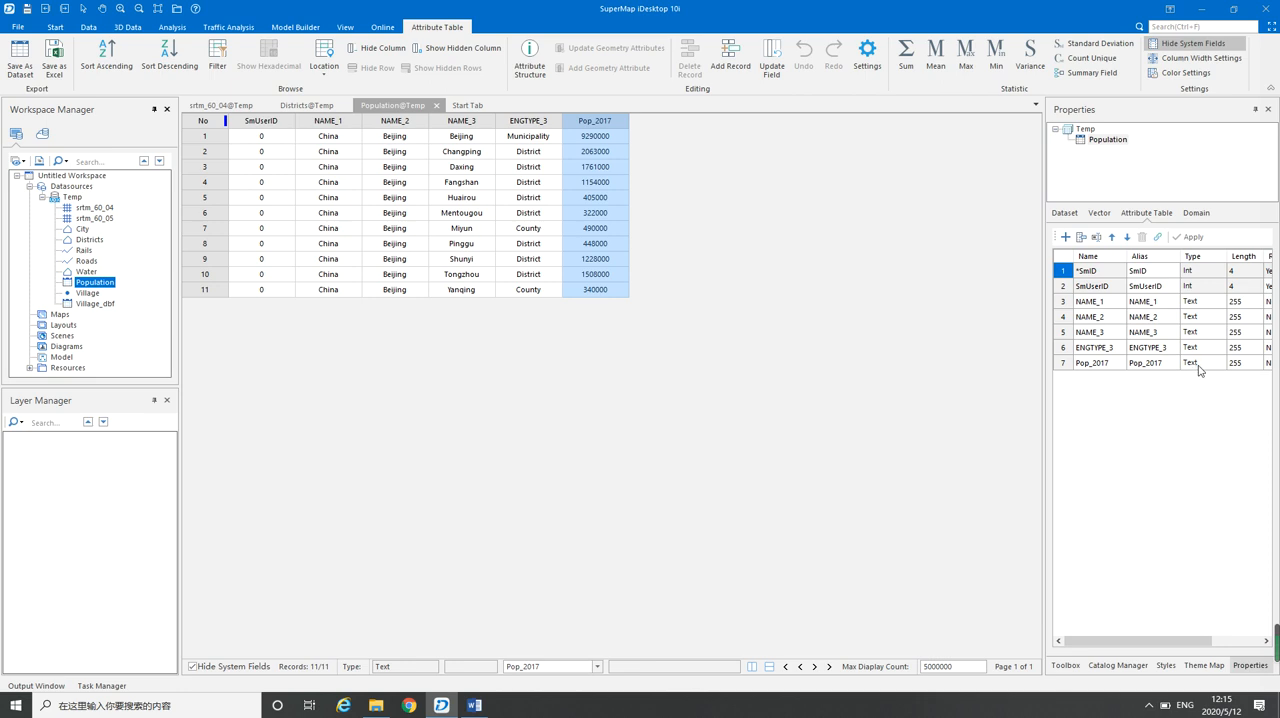
Compare the NAME_3 columns of the Population and Districts tables as the shared key field
left_click(307, 107)
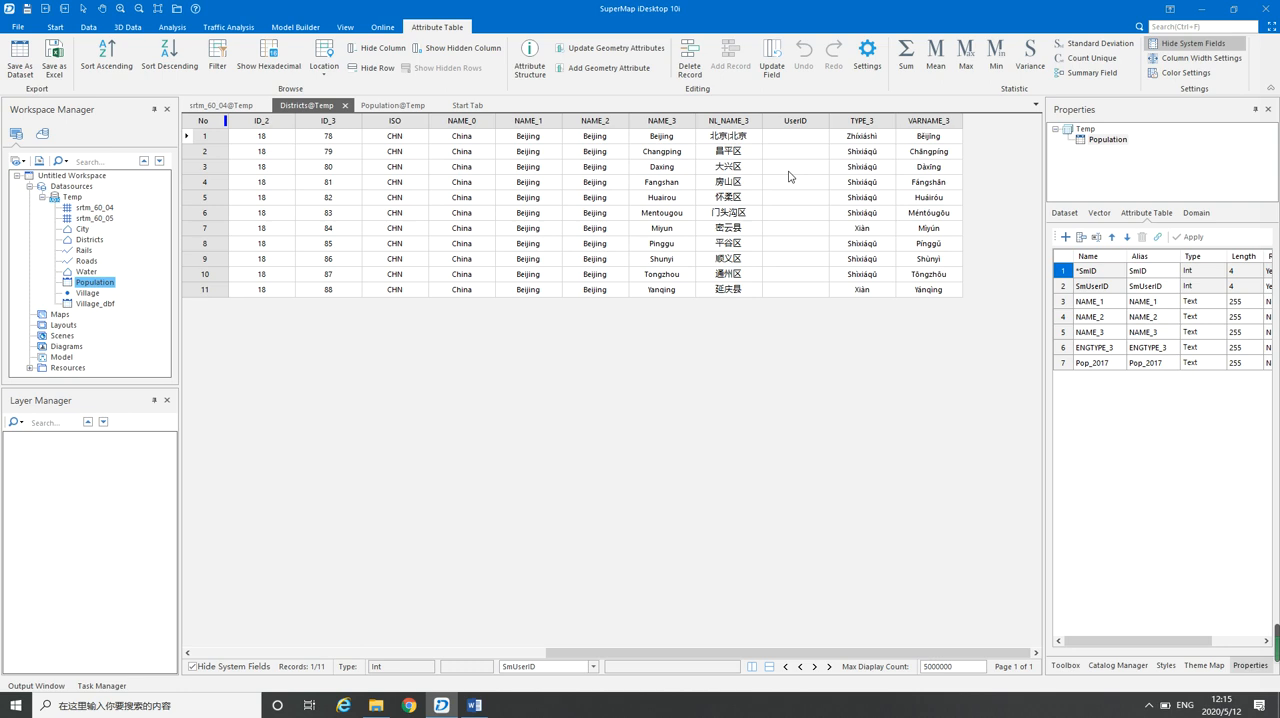
left_click(407, 106)
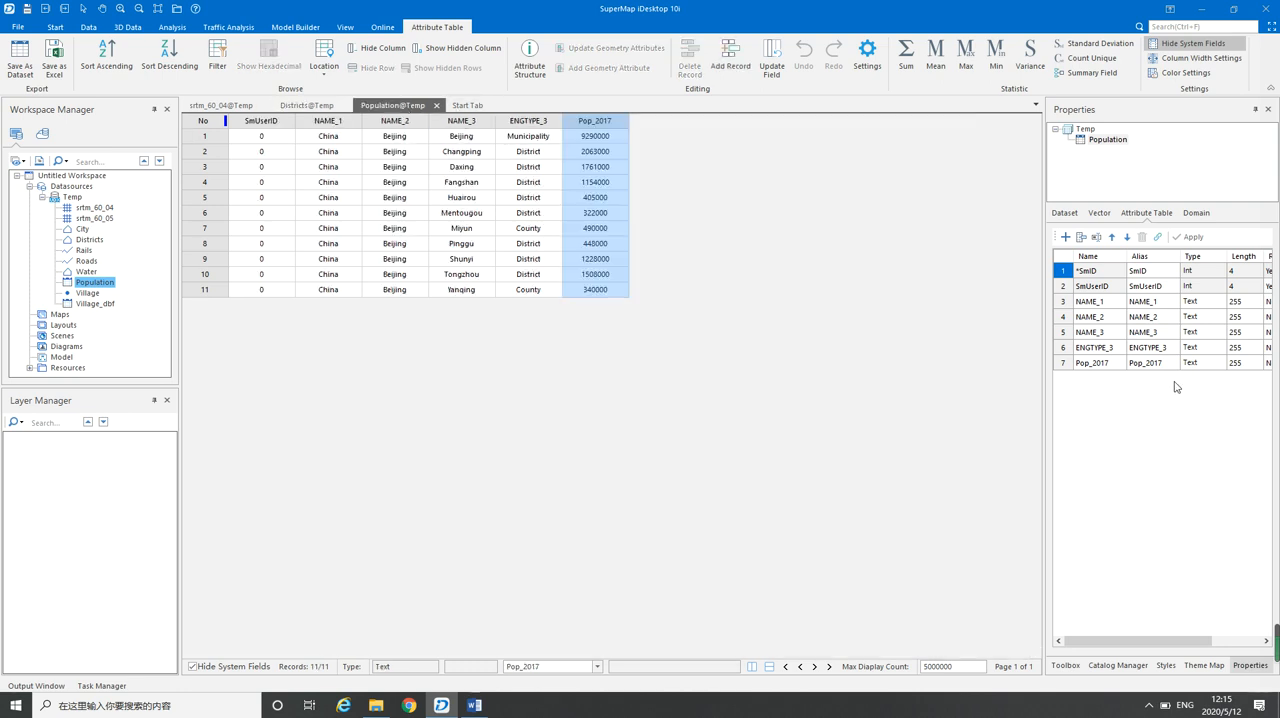
left_click(1066, 333)
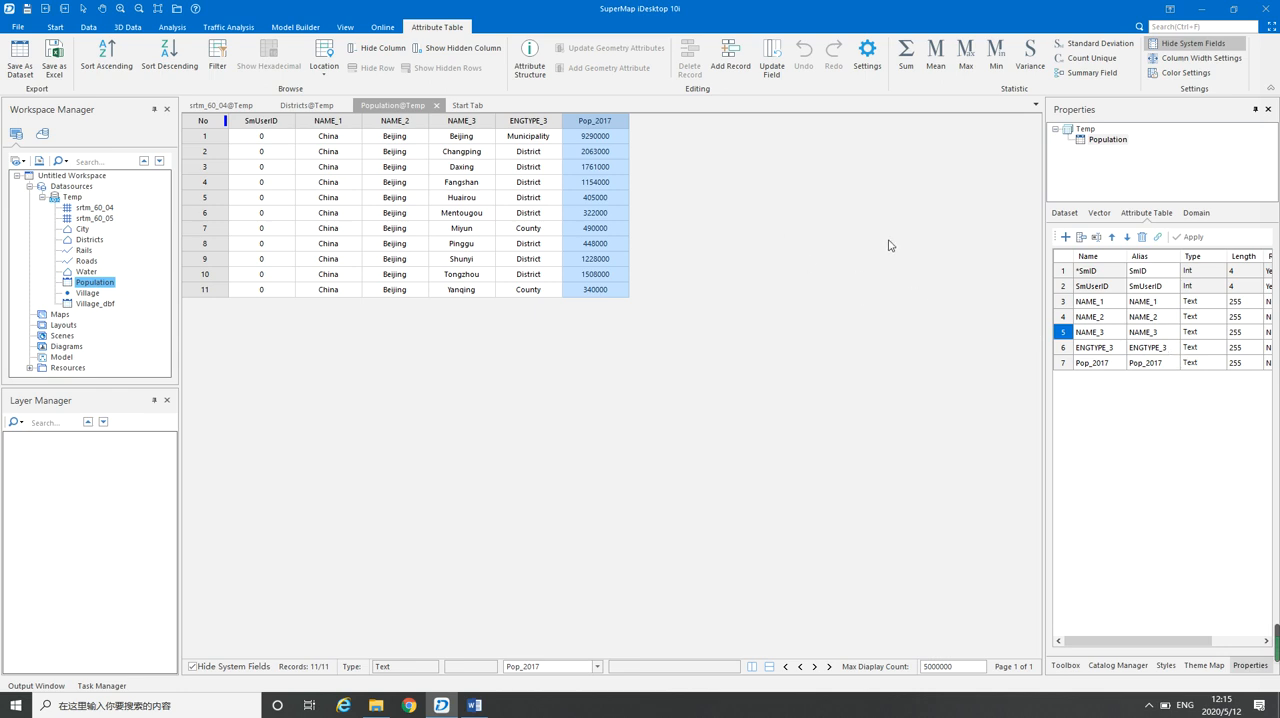
left_click(469, 126)
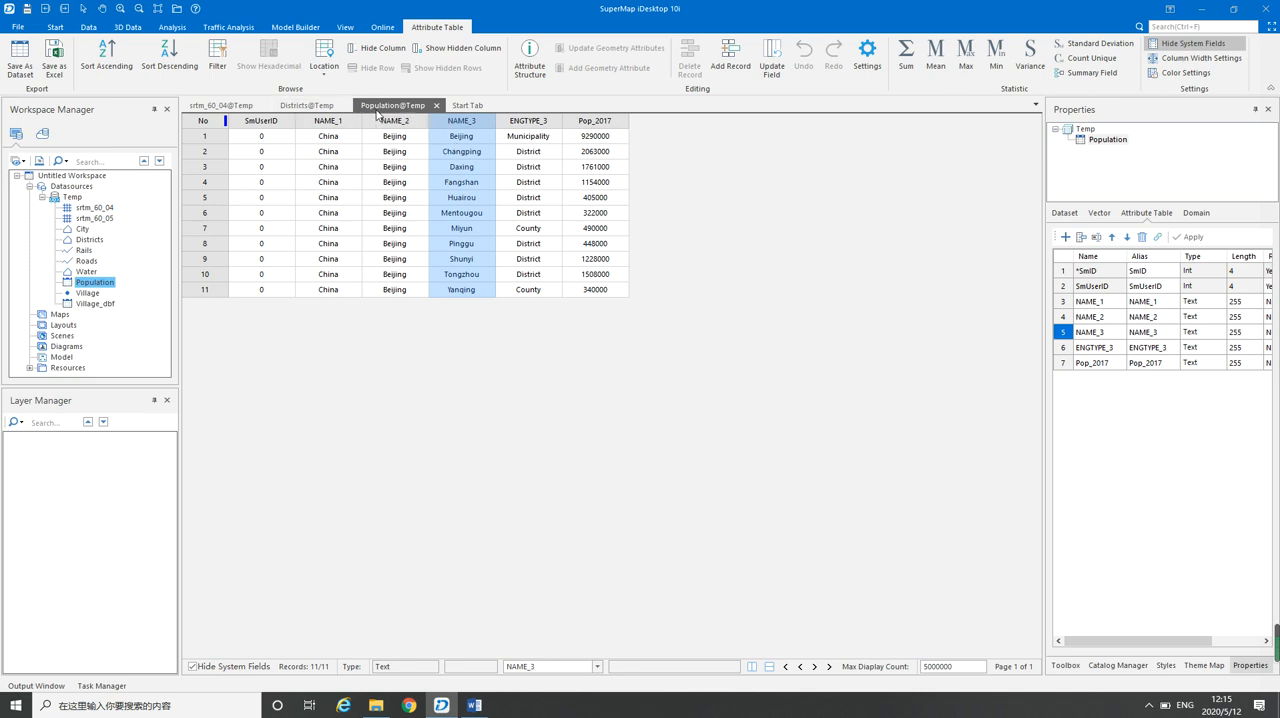
left_click(307, 106)
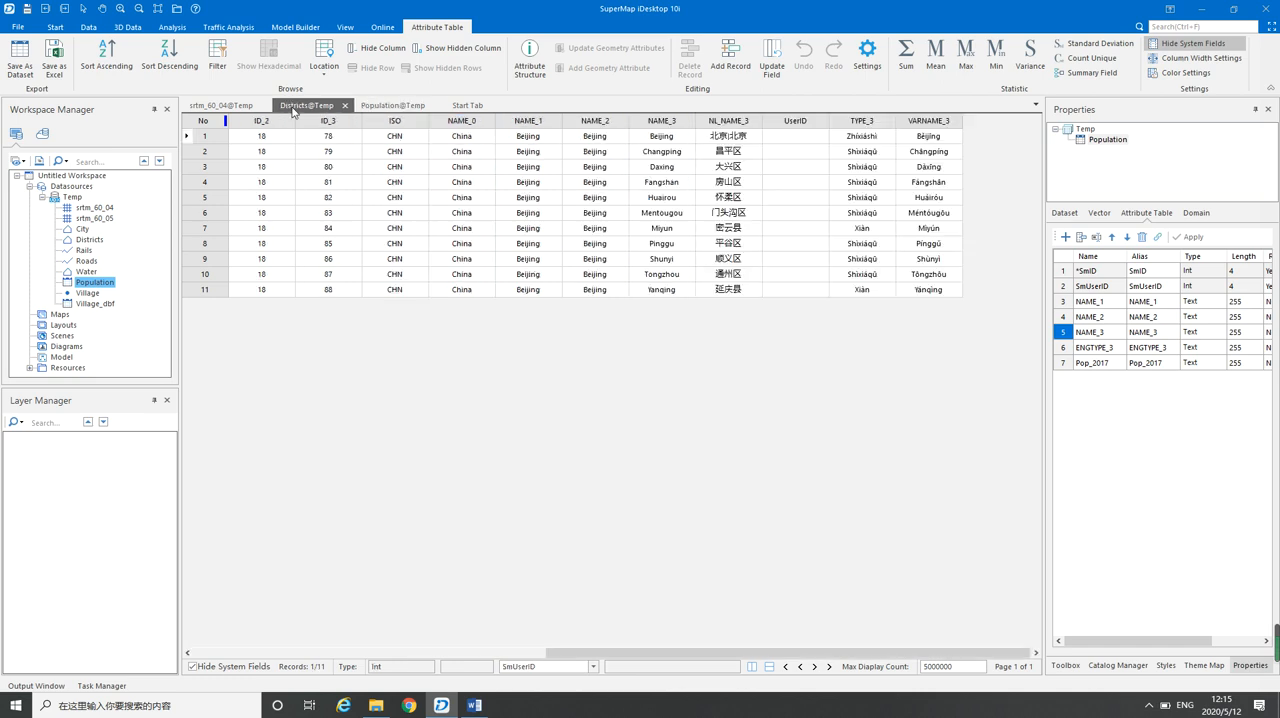
left_click(680, 121)
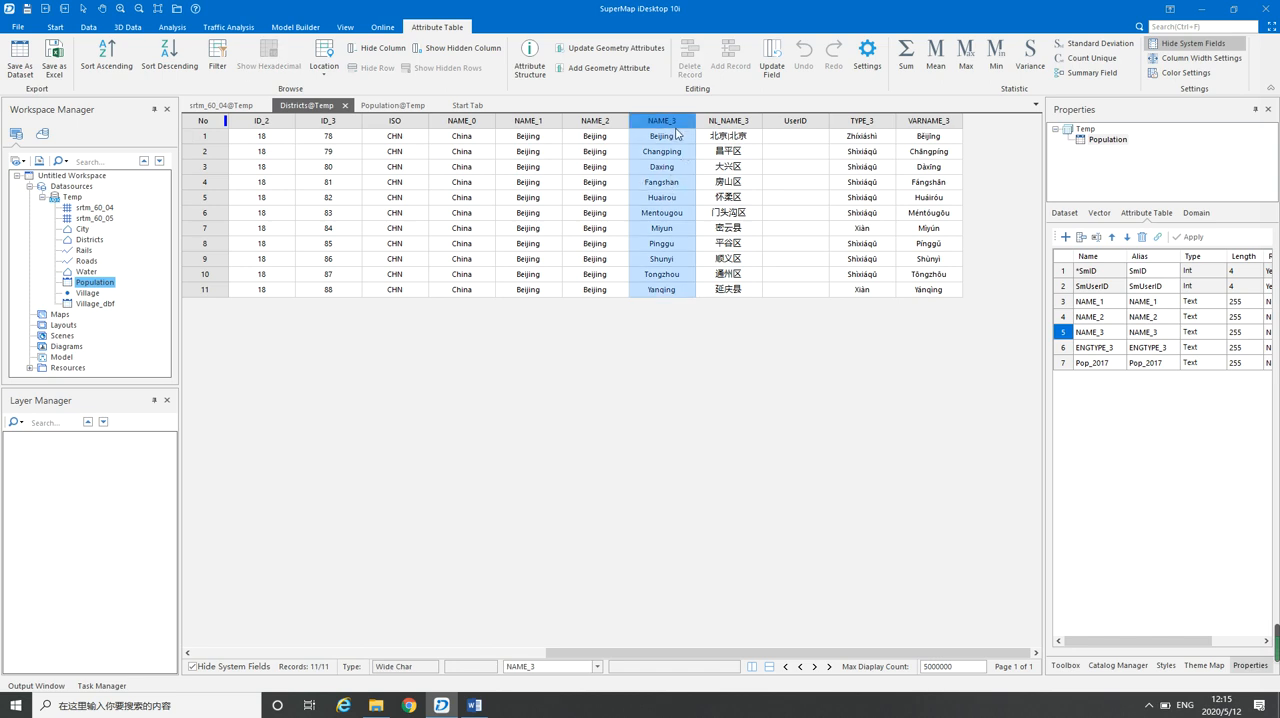
left_click(389, 106)
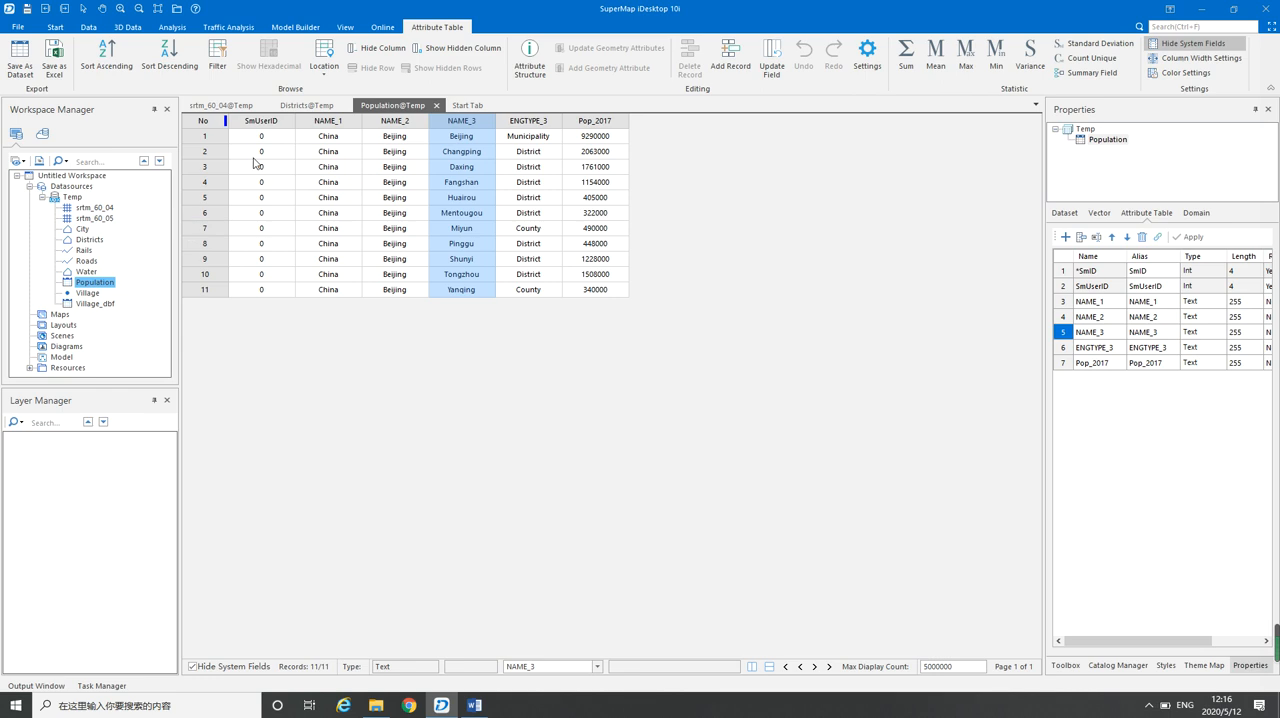
Examine the NAME_3 definition in the Districts dataset and the data types available for its name fields
left_click(88, 241)
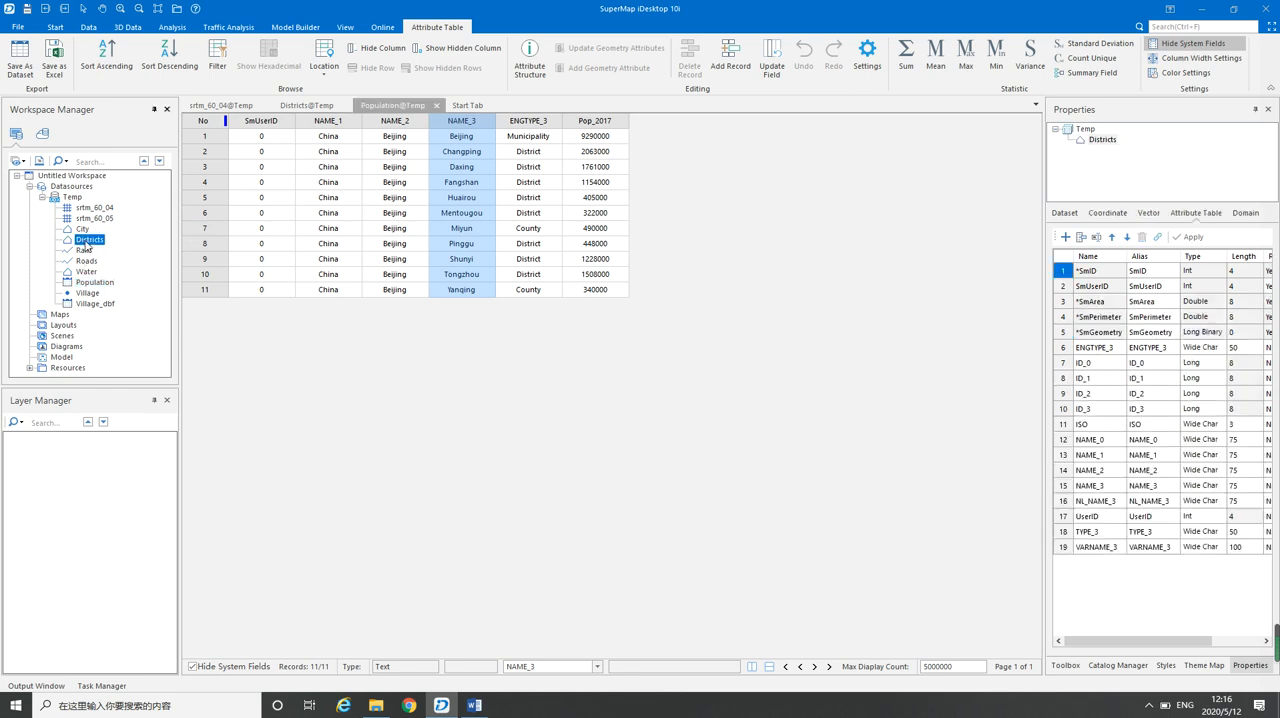
left_click(1064, 487)
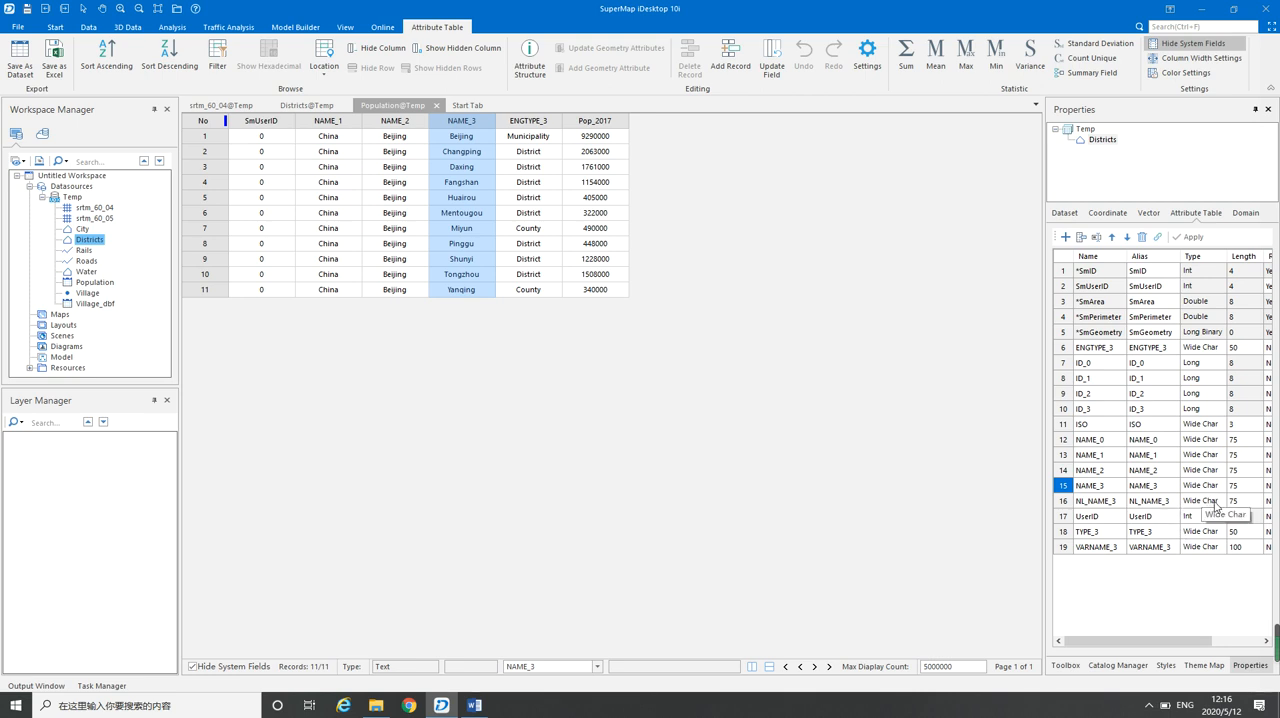
left_click(1213, 505)
left_click(1219, 501)
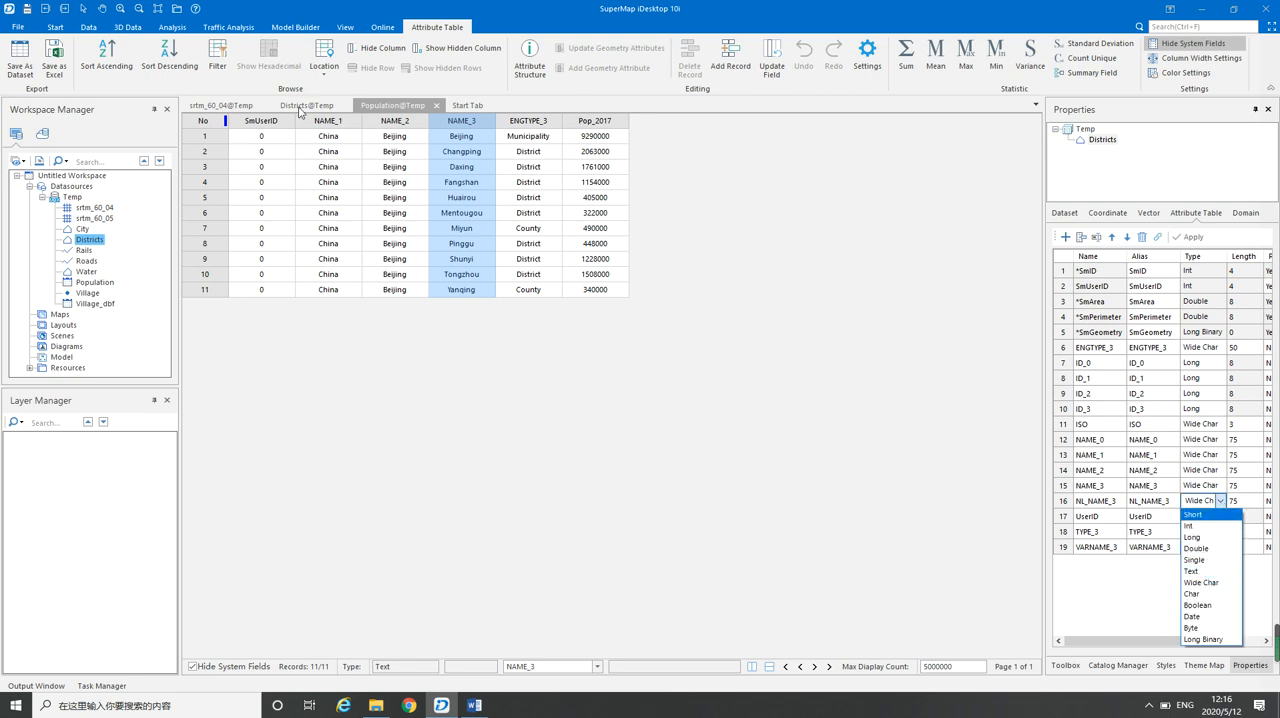
Change the Population dataset's NAME_3 field type to Wide Char and apply it, allowing the open table to close
left_click(88, 283)
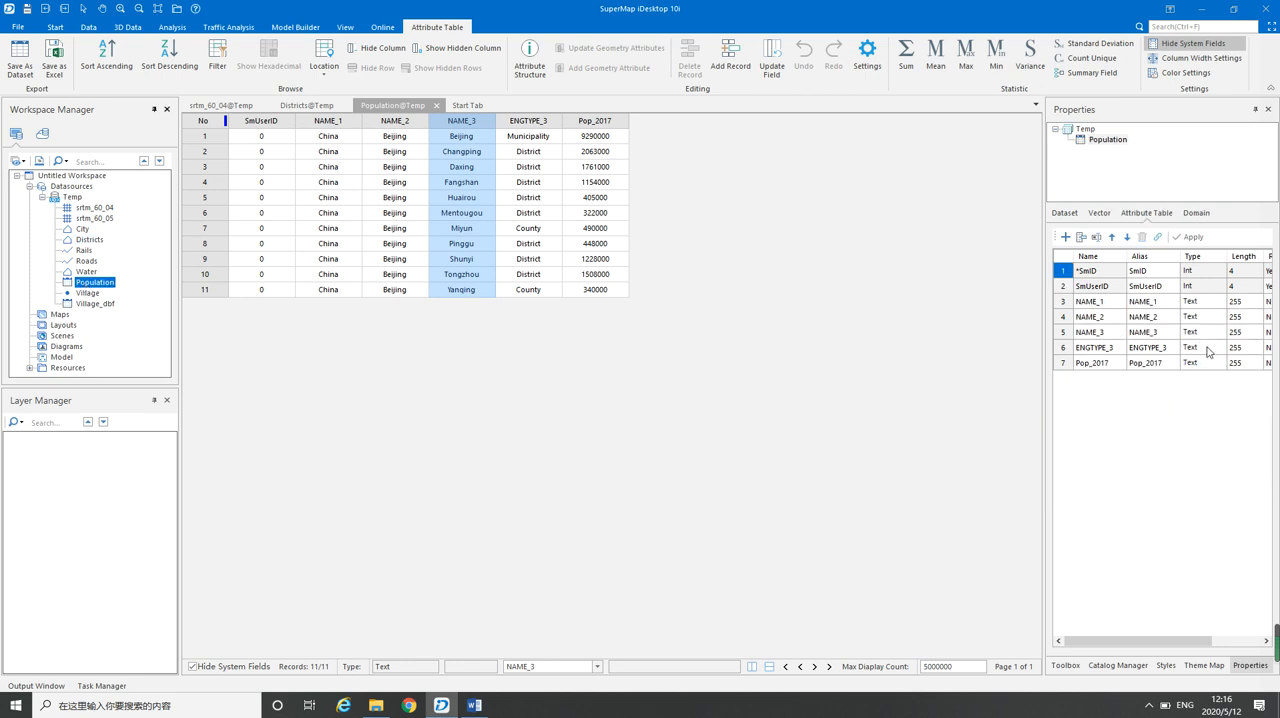
left_click(1210, 334)
left_click(1220, 335)
left_click(1220, 334)
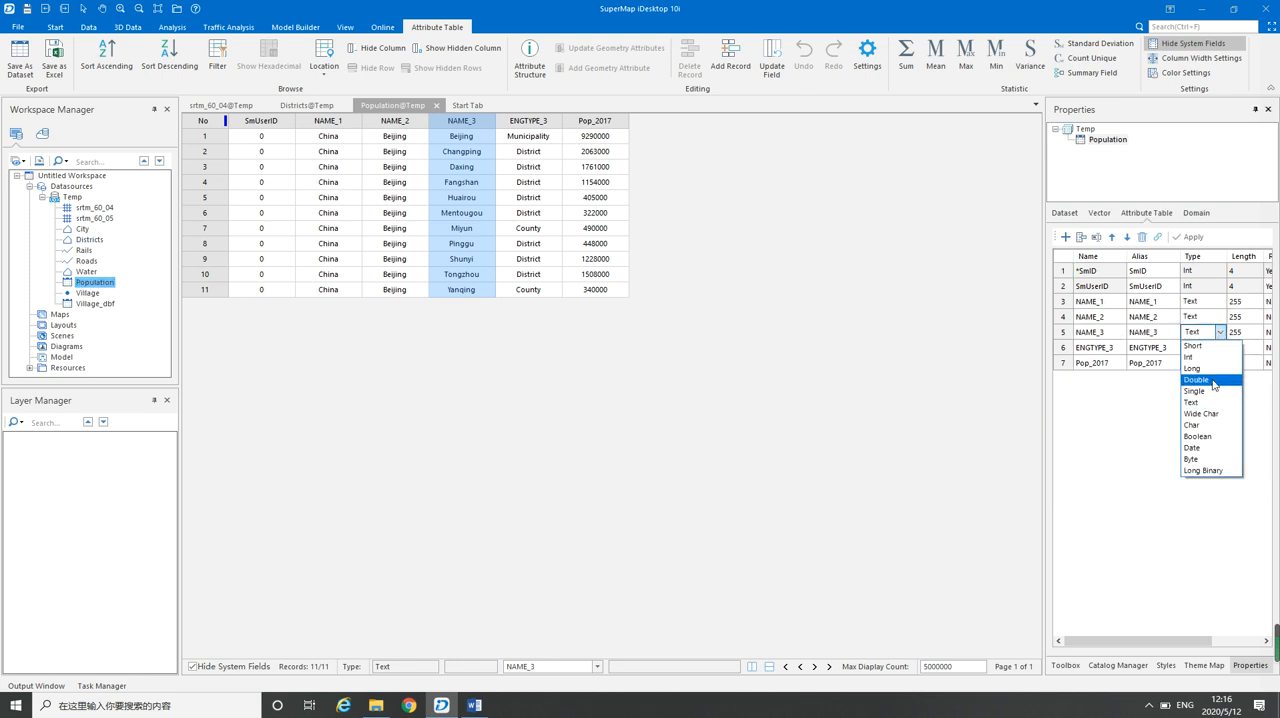
left_click(1106, 403)
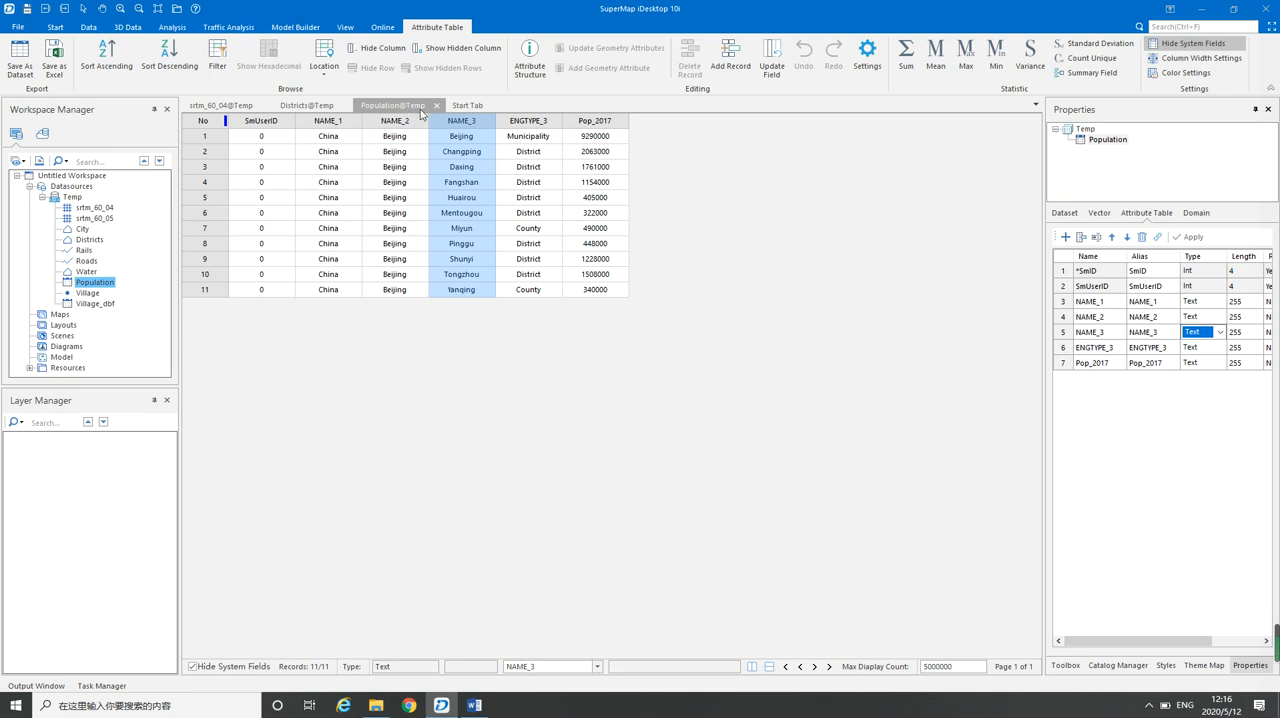
left_click(1221, 336)
left_click(1215, 414)
left_click(1189, 238)
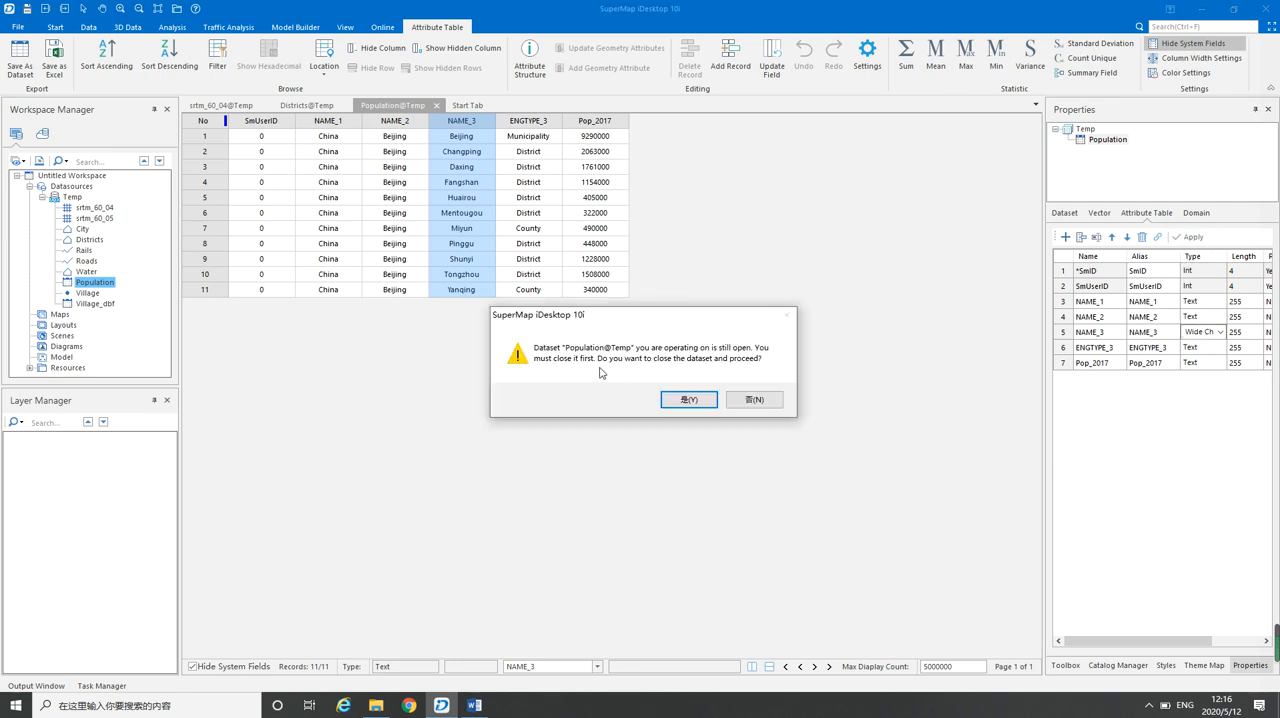
left_click(689, 400)
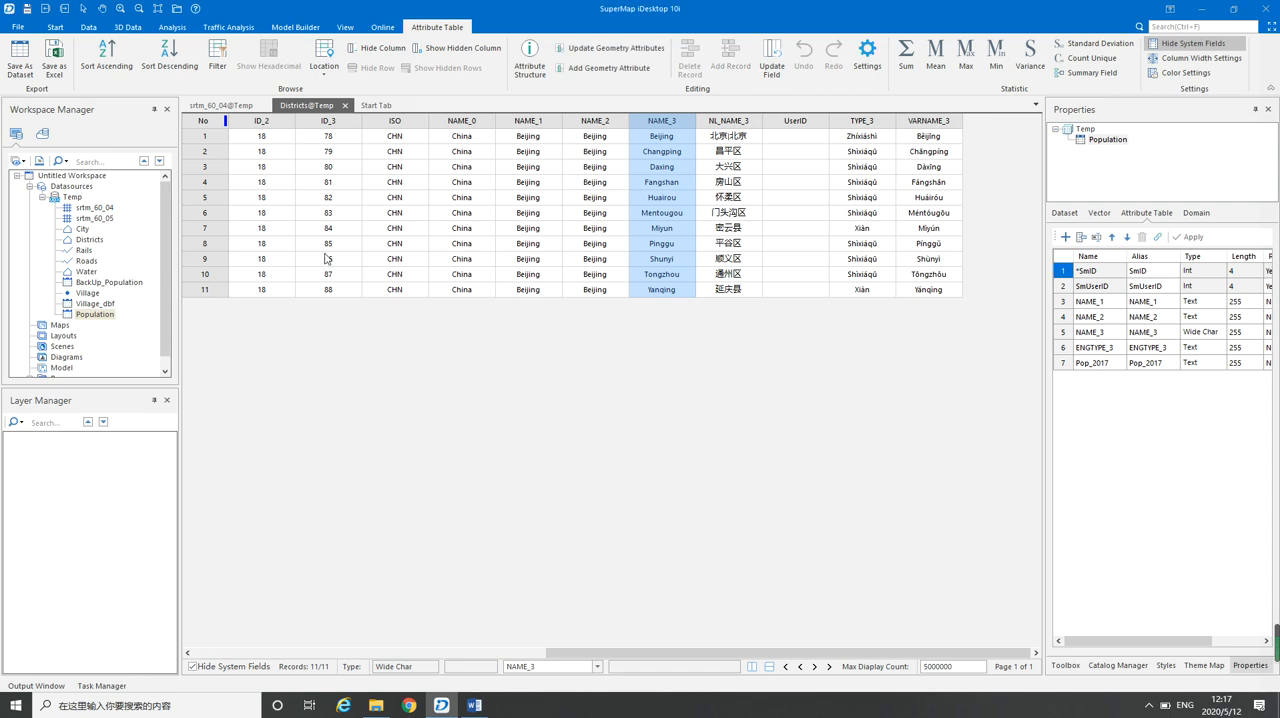
Open the attribute table of the modified Population dataset
left_click(97, 314)
right_click(101, 316)
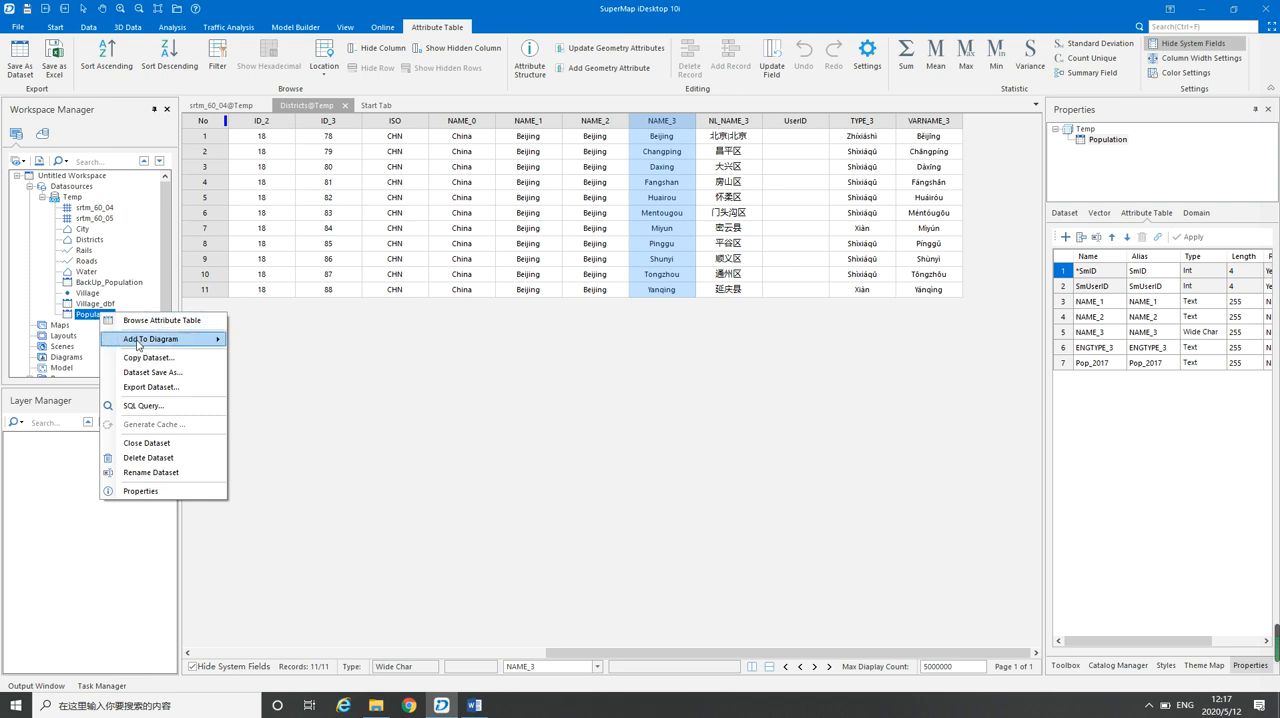
left_click(147, 321)
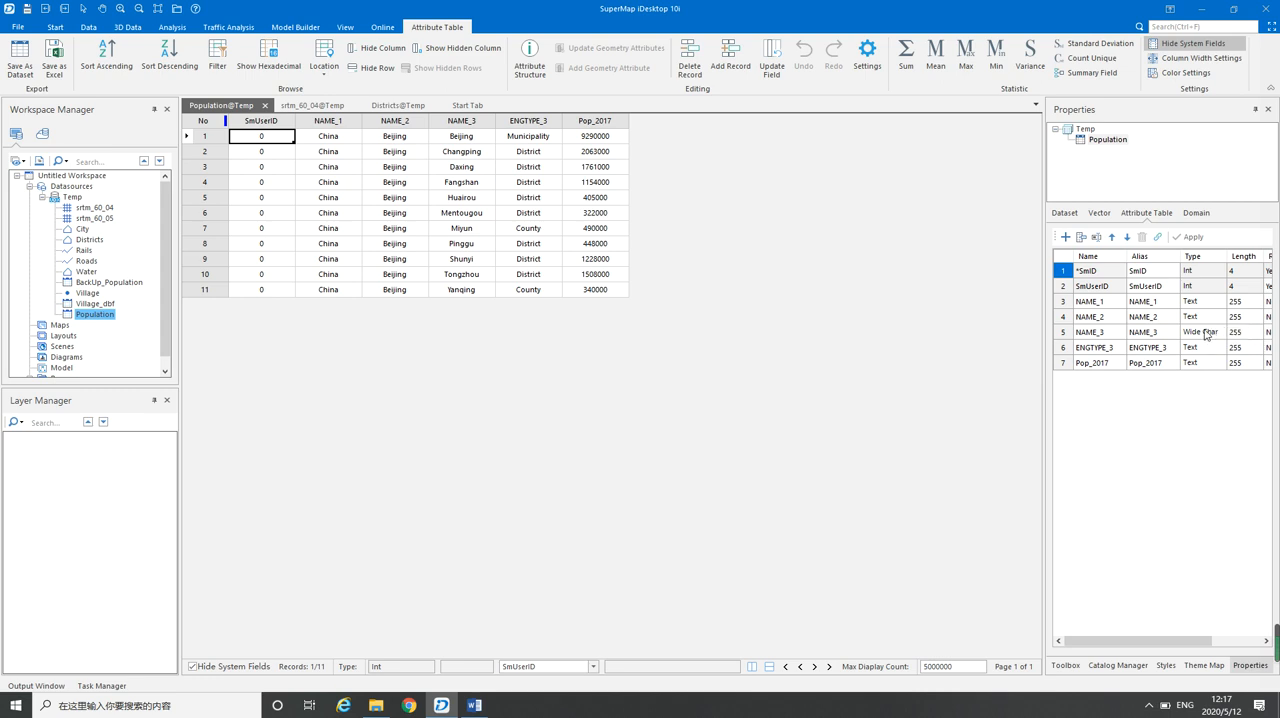
Add a new field named Name3 with type Wide Char to the Population dataset and apply it
left_click(1065, 238)
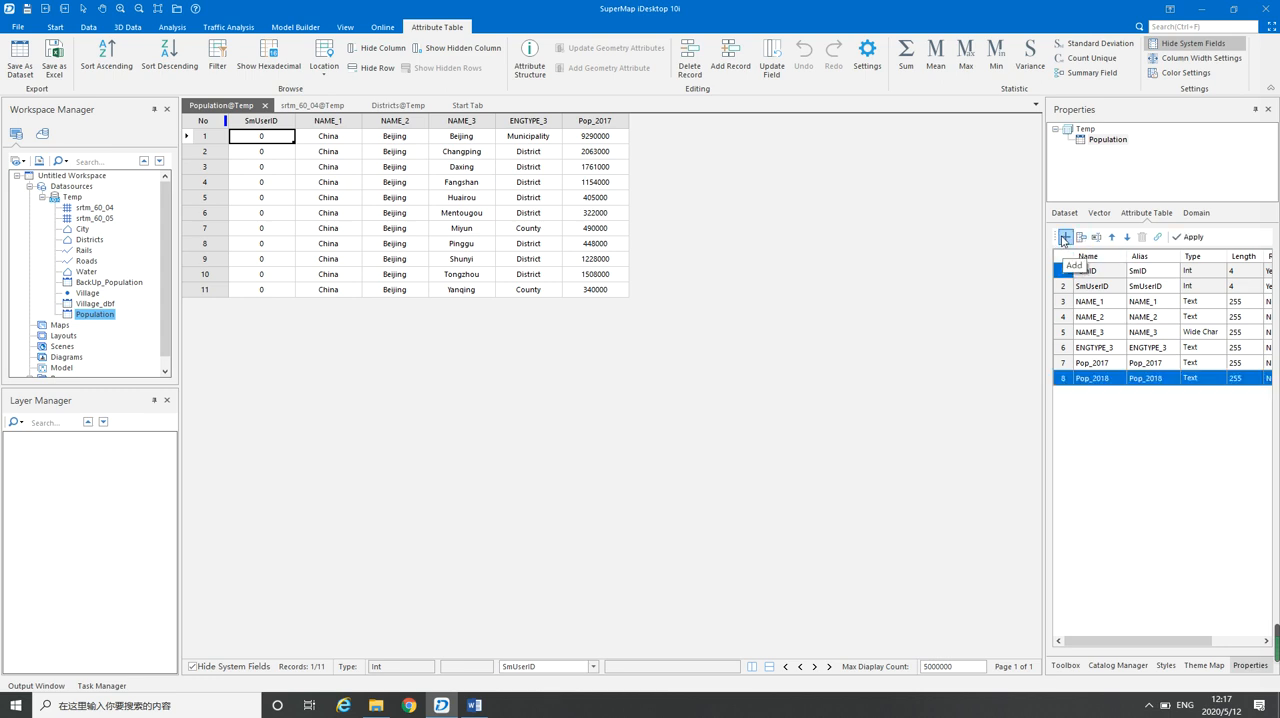
left_click(1090, 380)
left_click(1090, 382)
type("Name3")
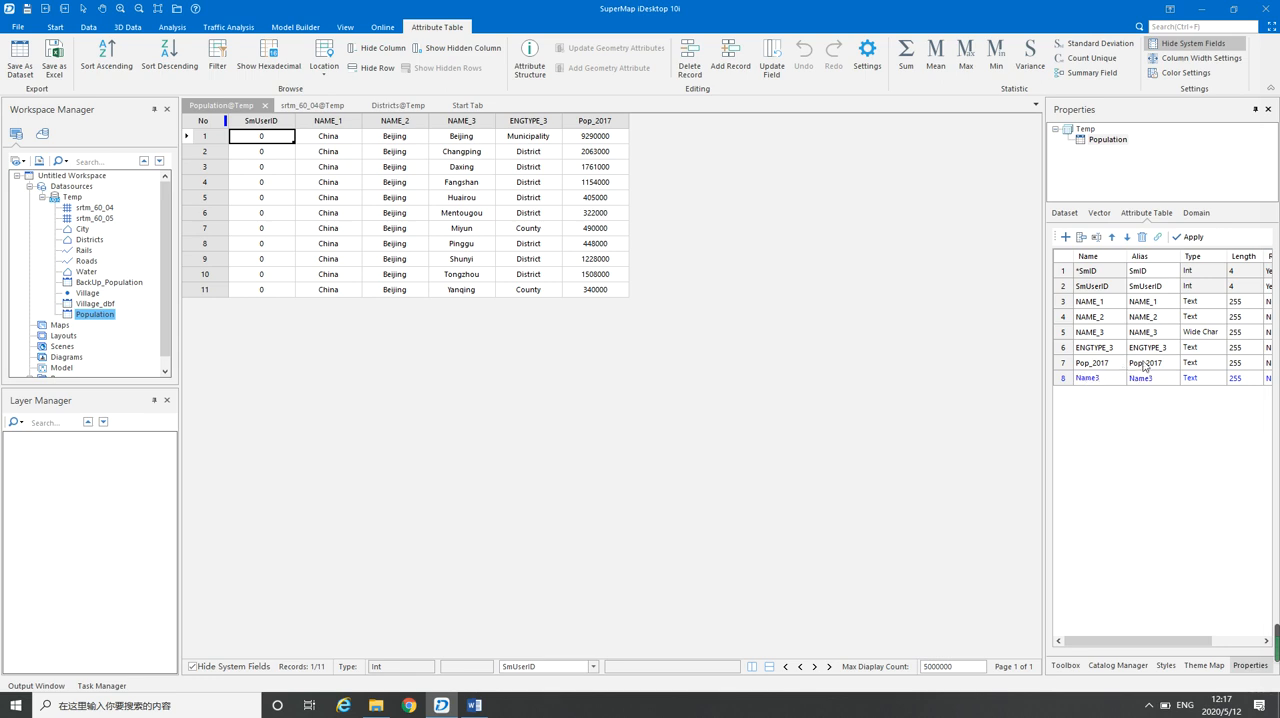
left_click(1201, 380)
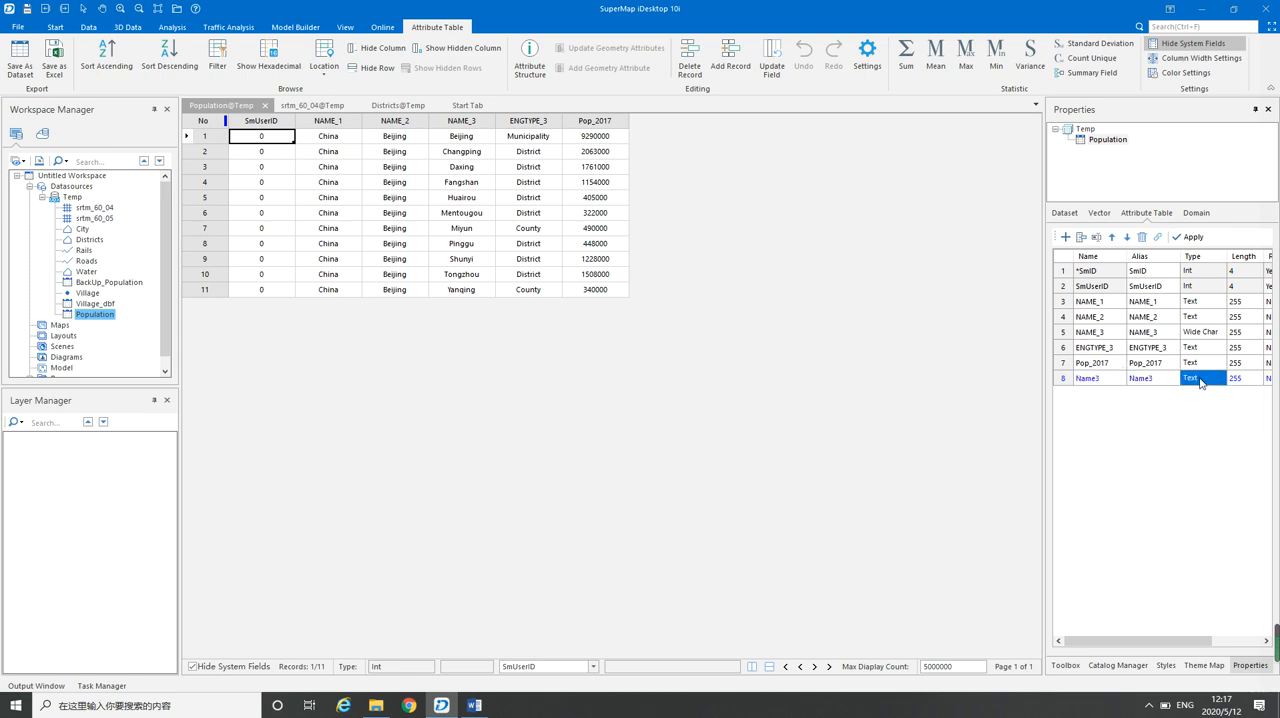
left_click(1215, 381)
left_click(1219, 379)
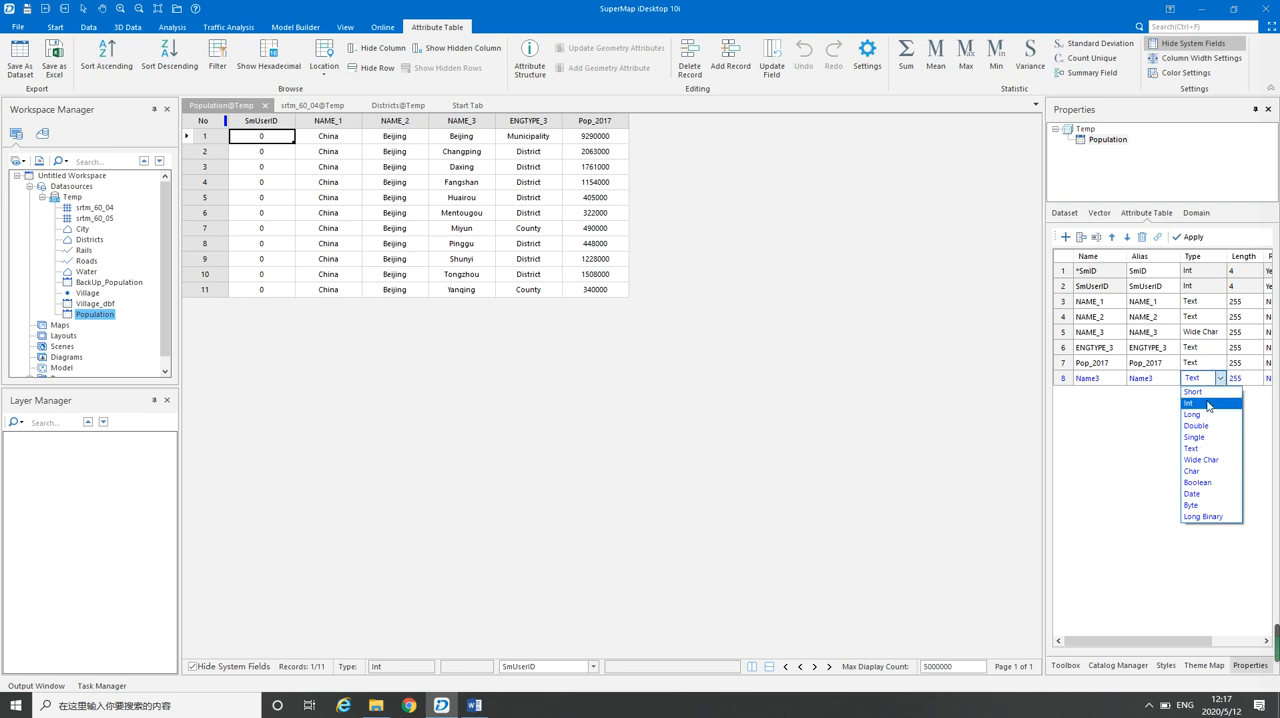
left_click(1201, 460)
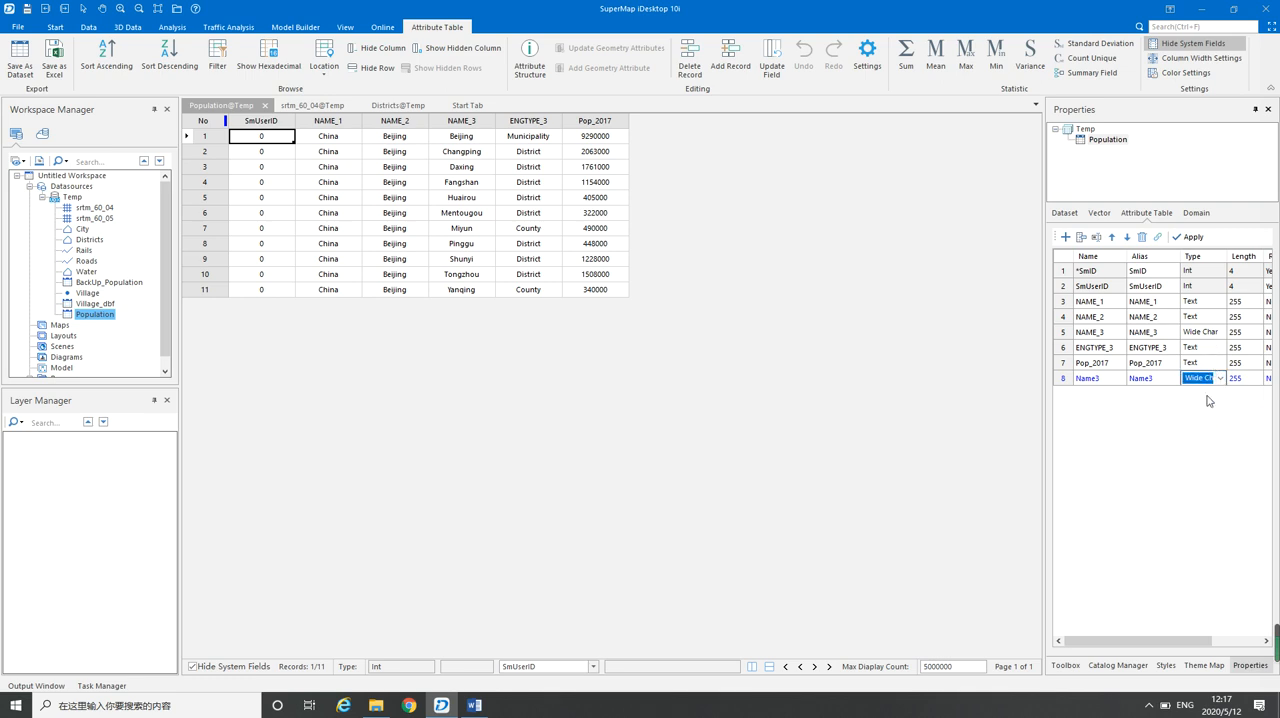
left_click(1190, 238)
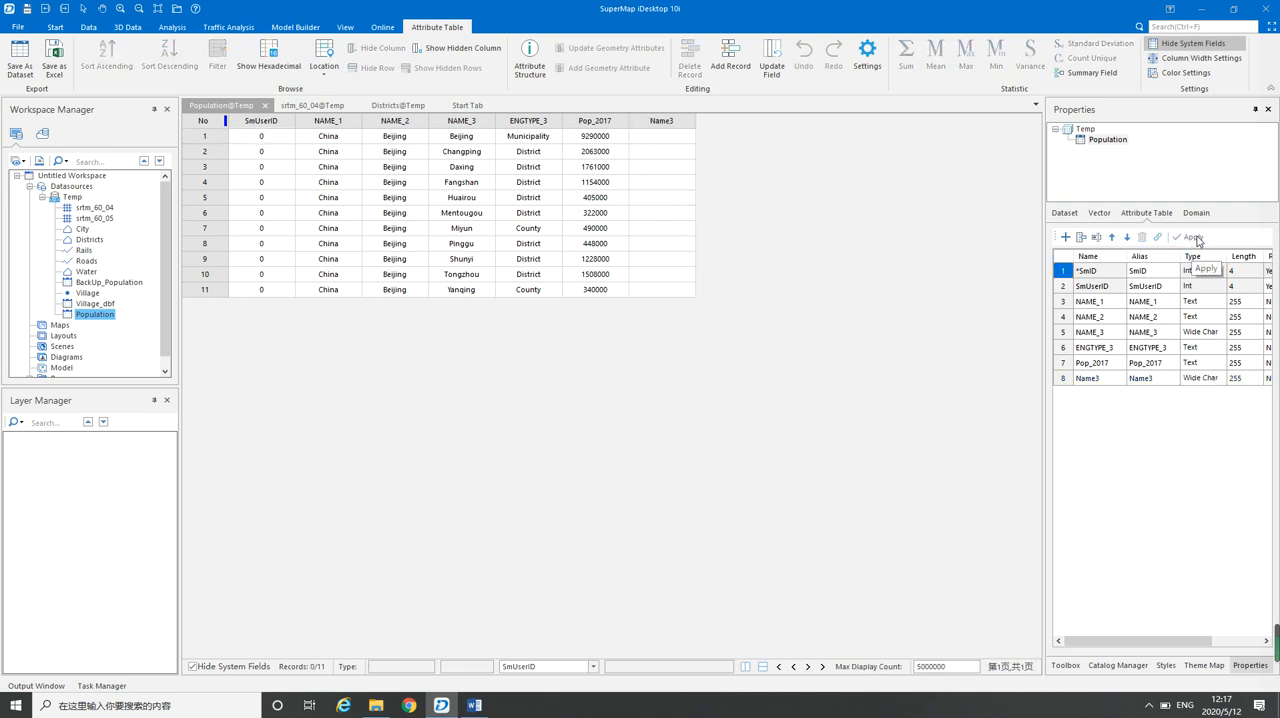
Update the whole Name3 field of the Population table with the expression NAME_3
left_click(659, 122)
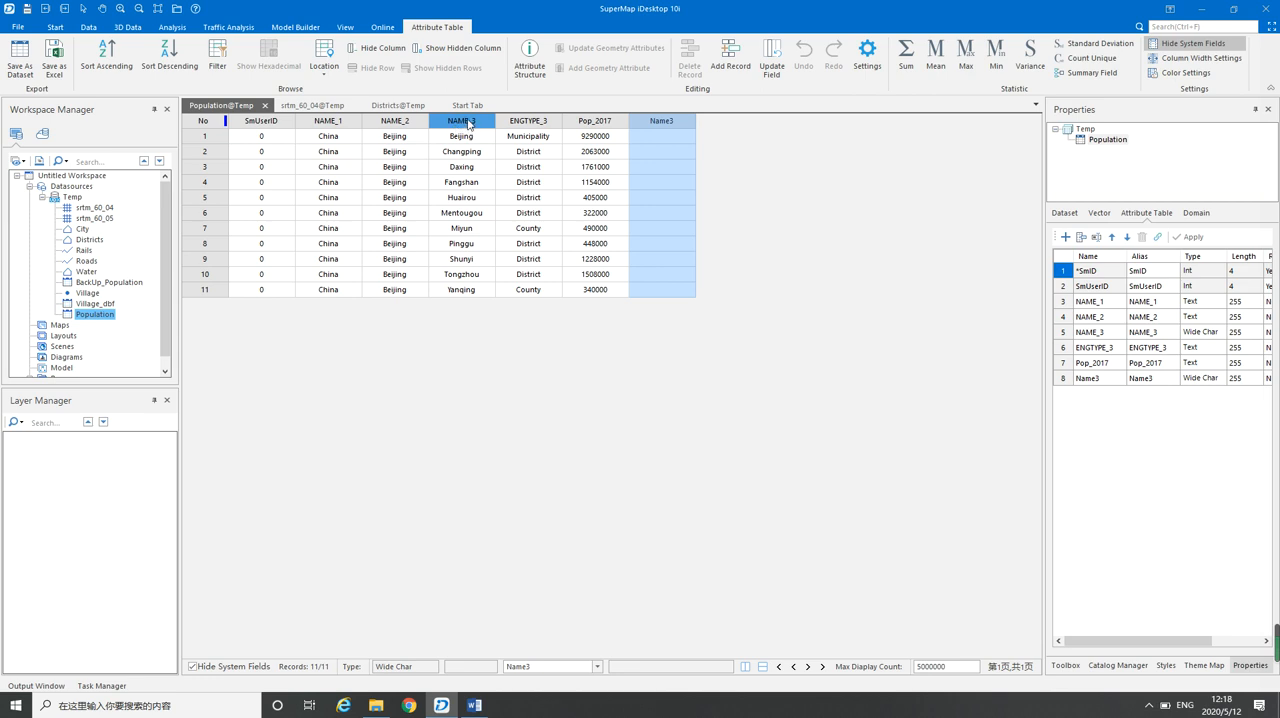
right_click(673, 124)
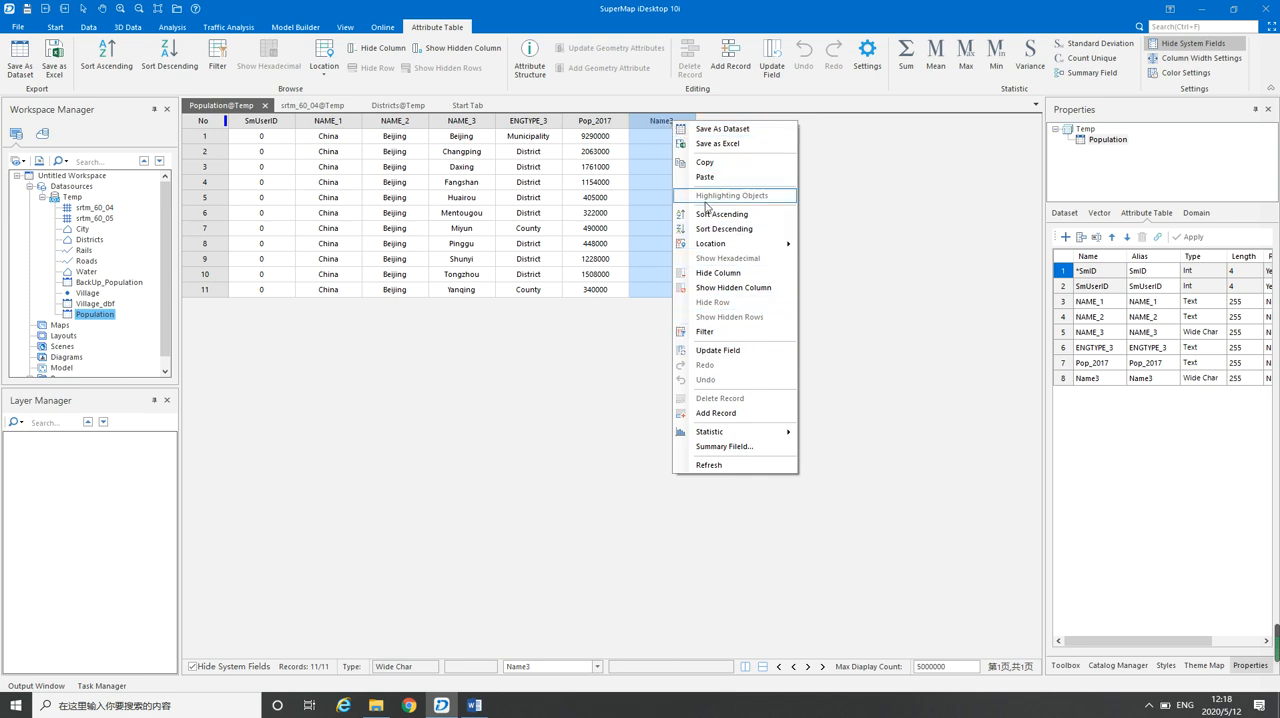
left_click(718, 350)
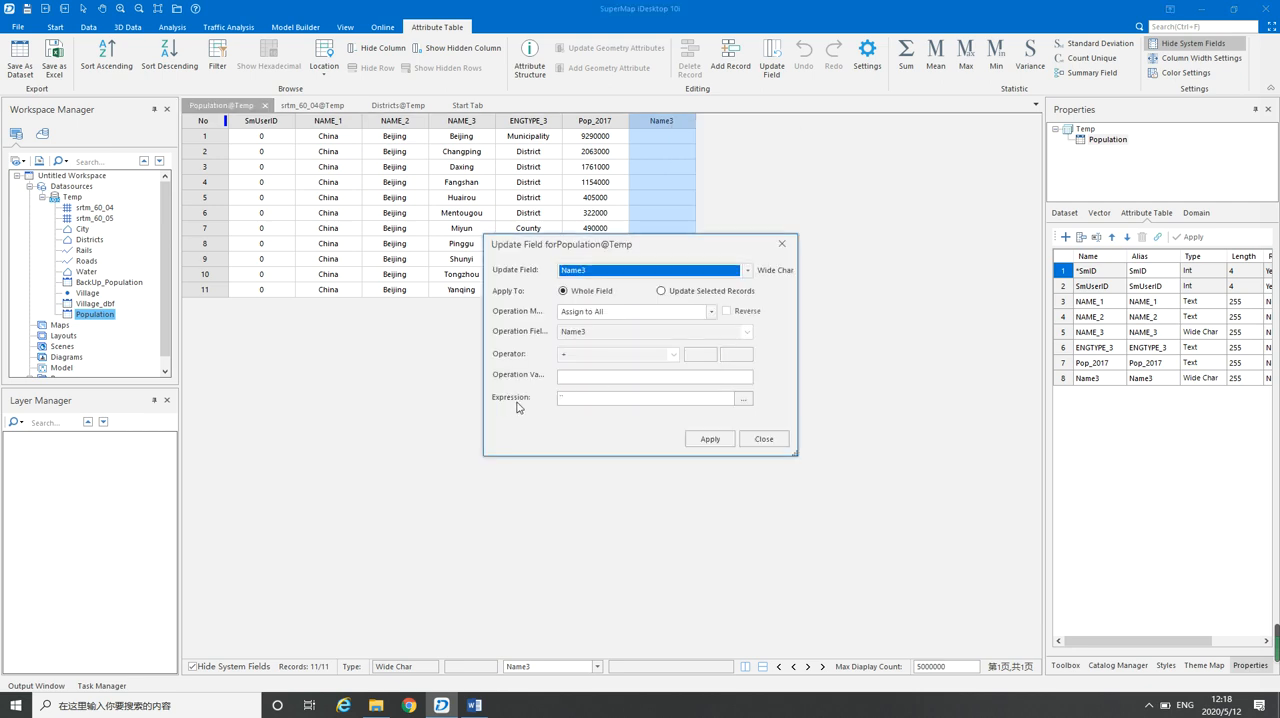
left_click(744, 402)
left_click(571, 485)
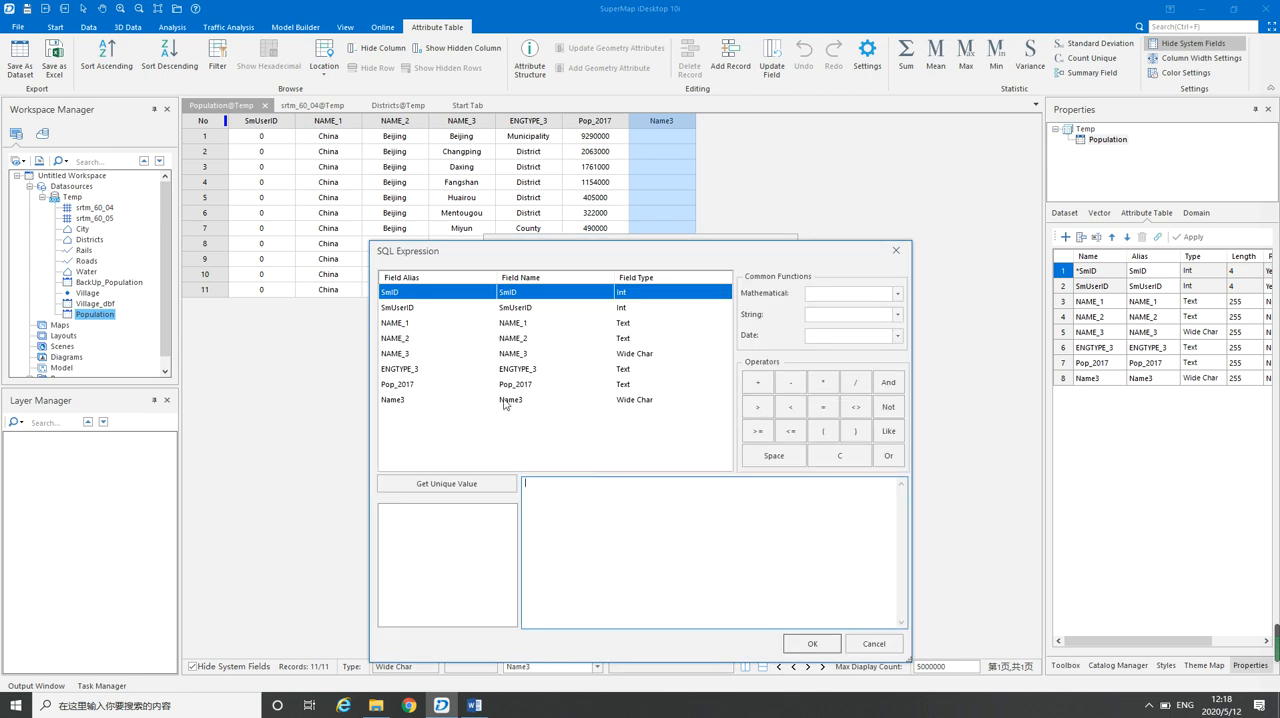
left_click(393, 358)
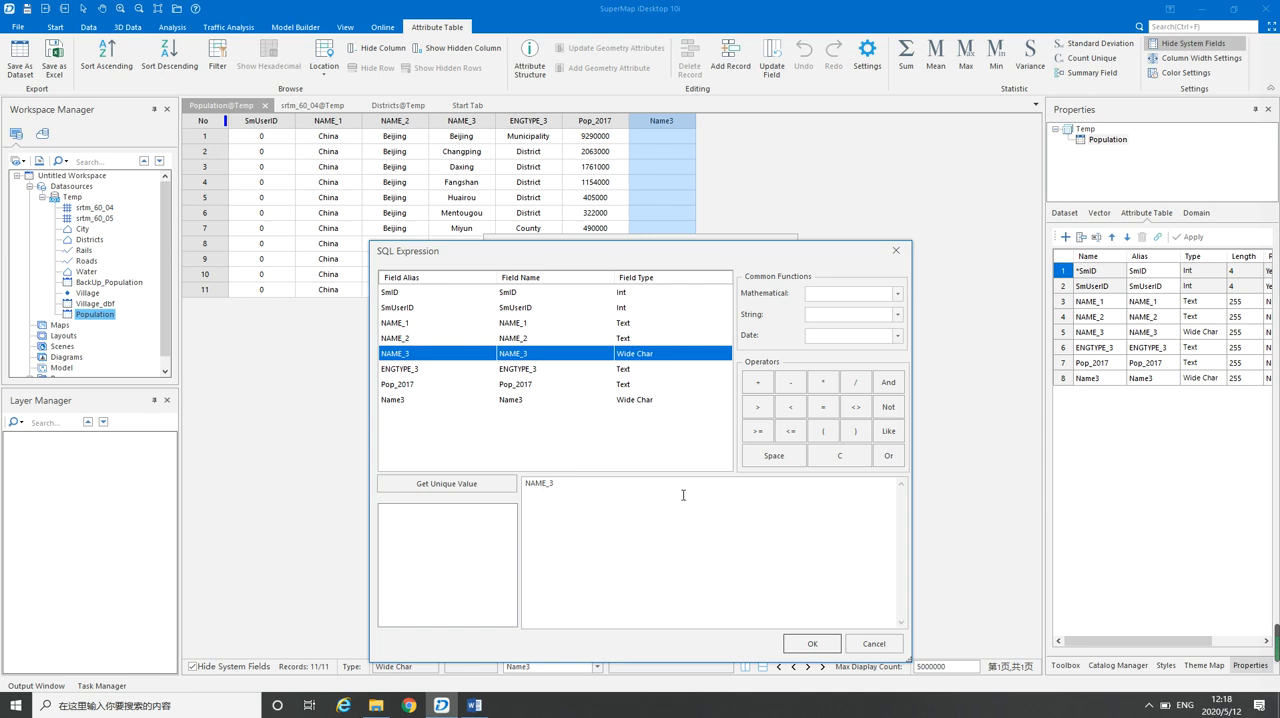
left_click(812, 643)
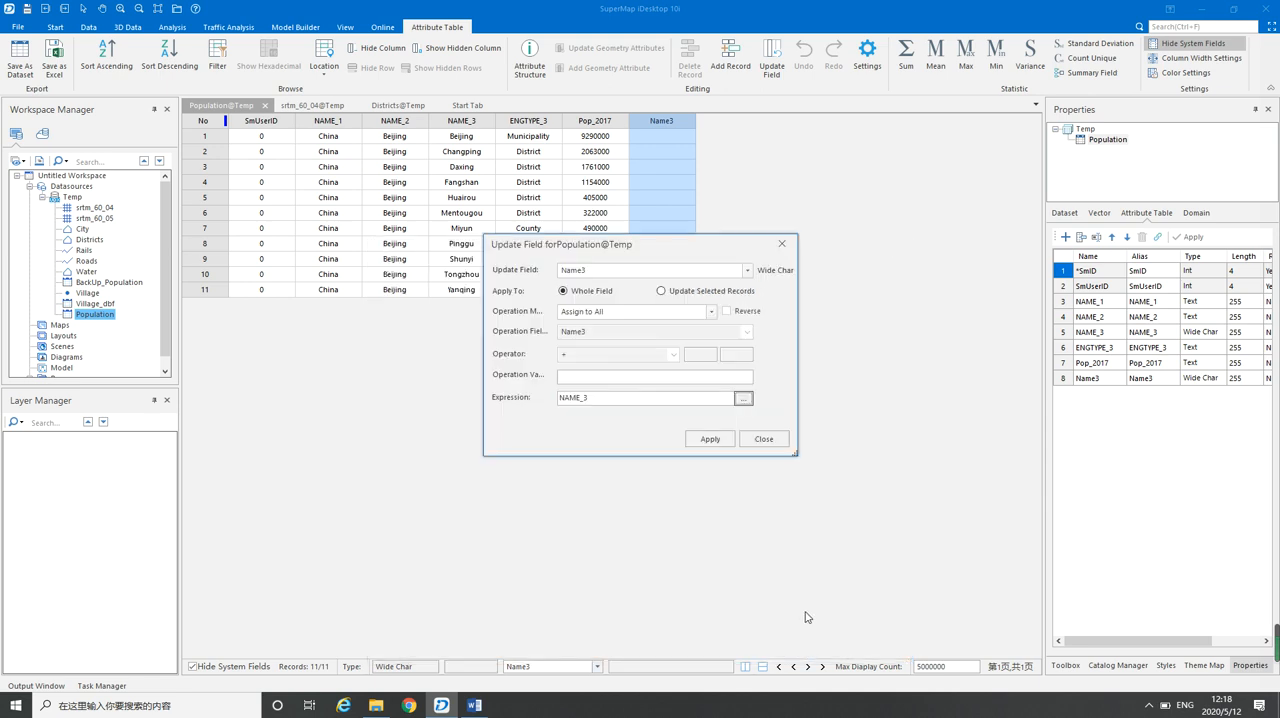
left_click(708, 439)
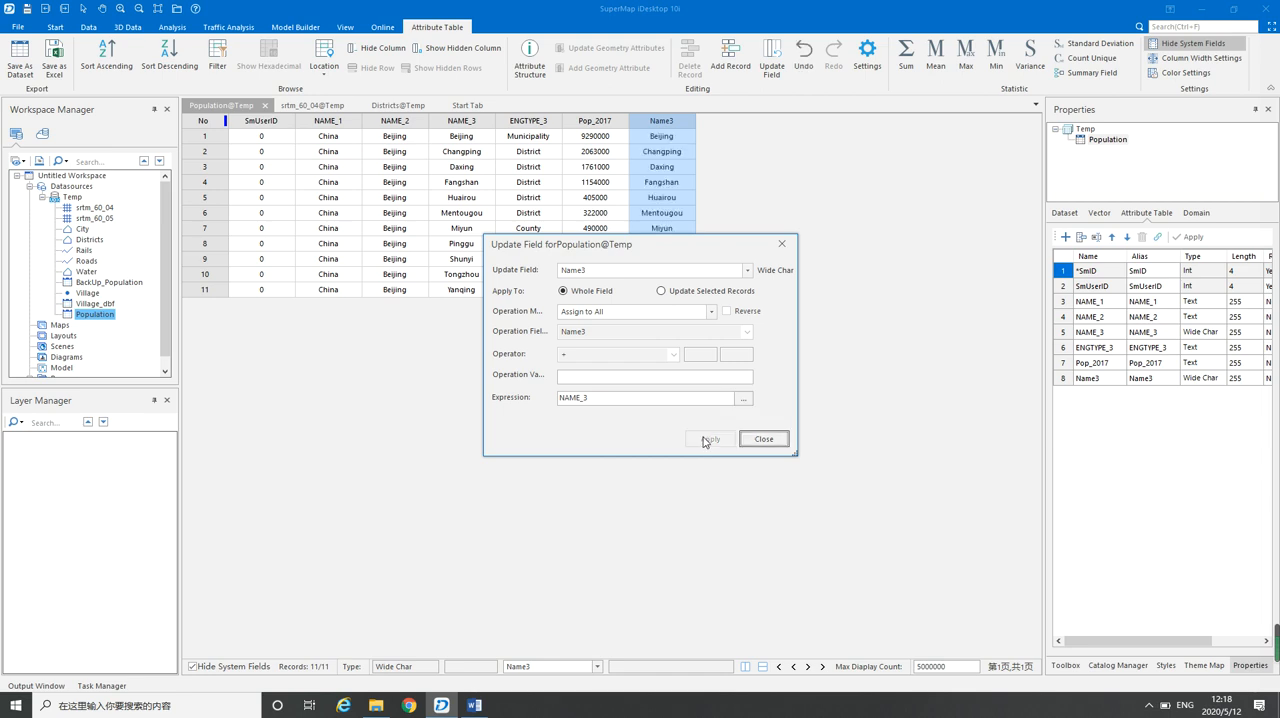
left_click(763, 439)
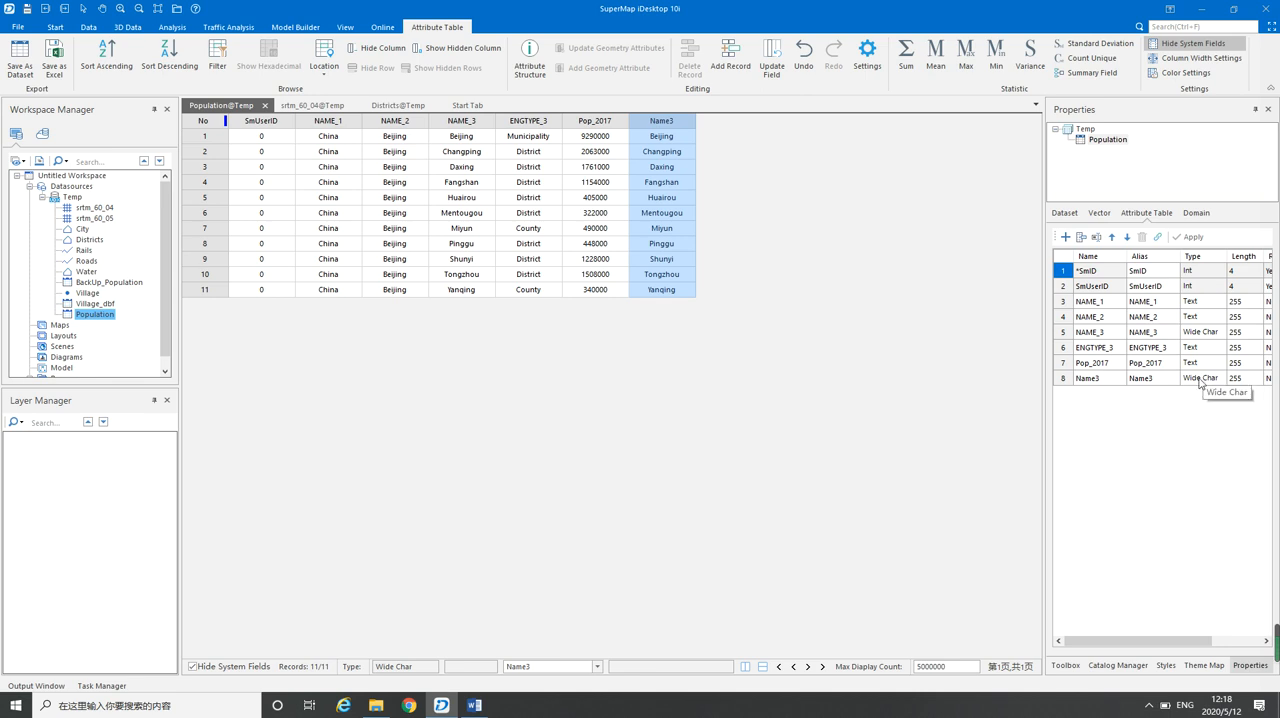
Start Append Column with the Districts dataset as target and set its join field to NAME_3
left_click(385, 105)
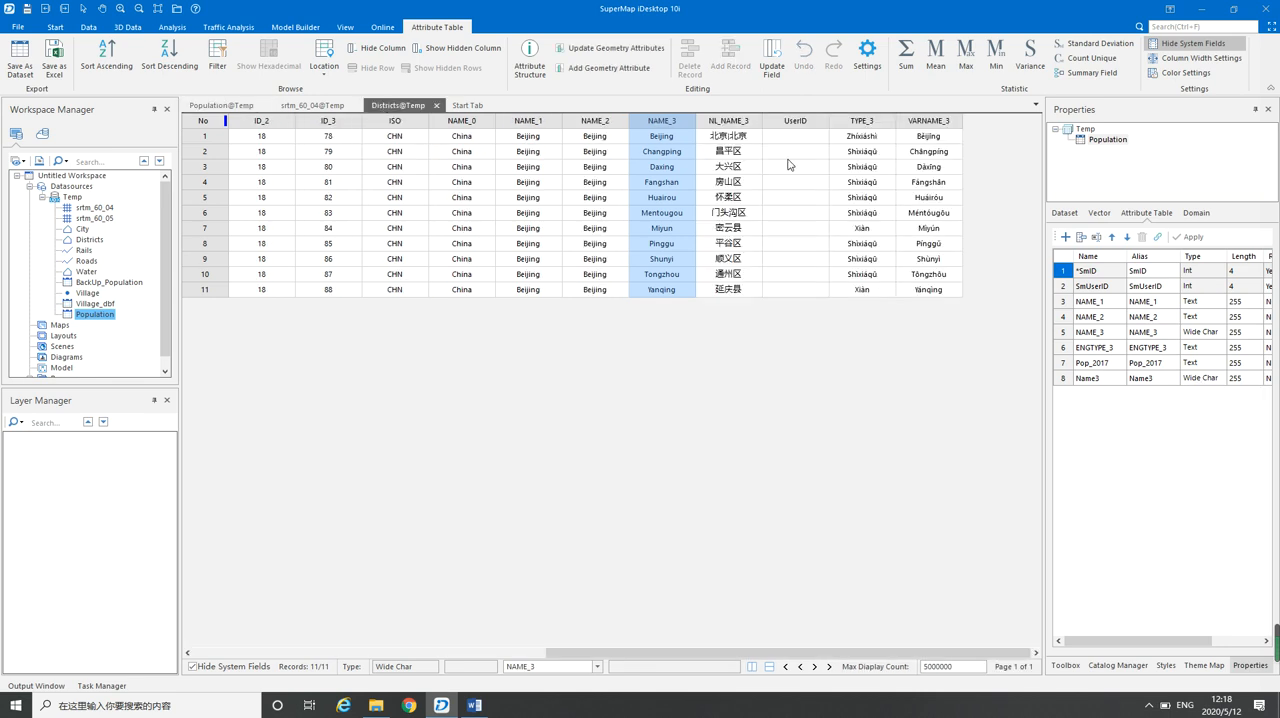
left_click(89, 240)
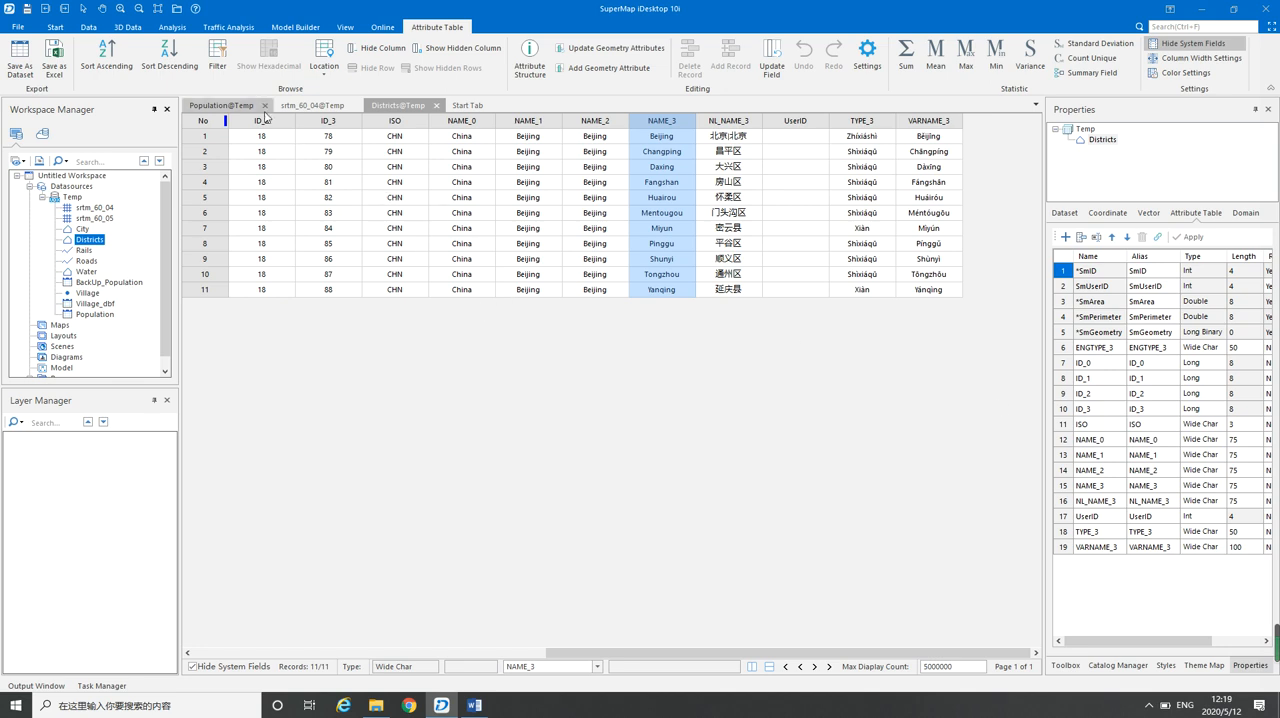
left_click(89, 28)
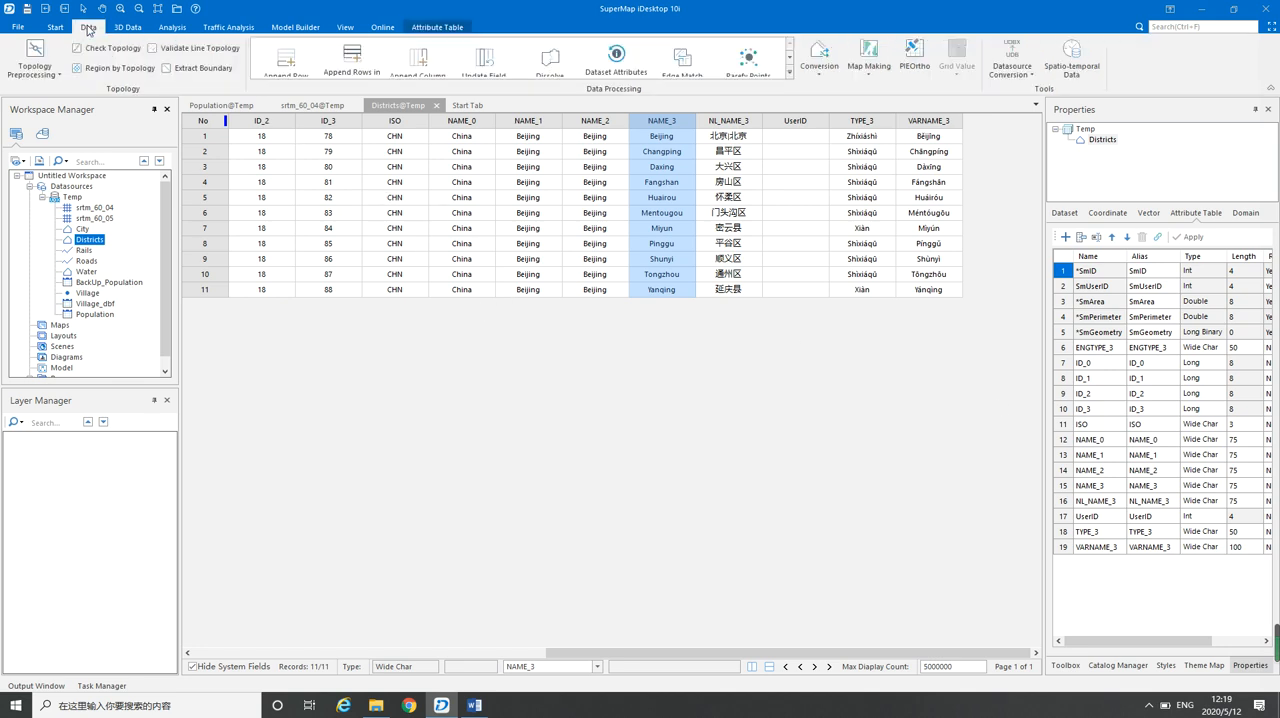
left_click(789, 73)
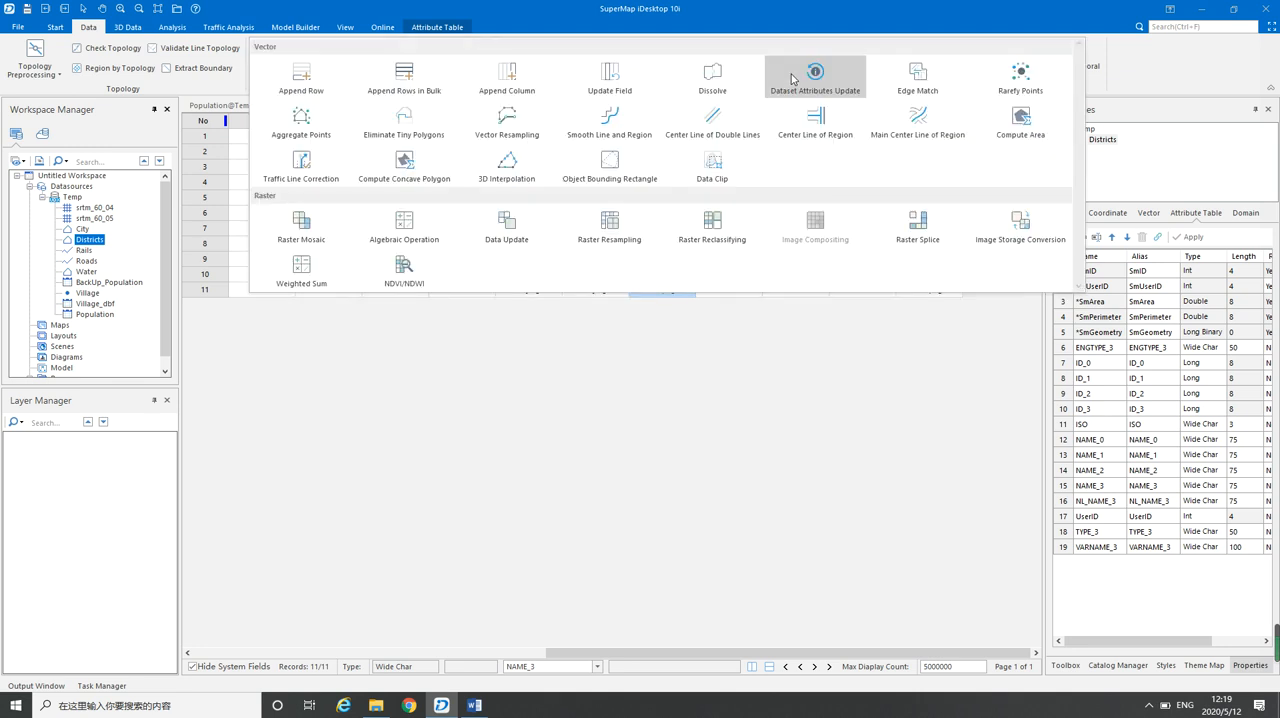
left_click(509, 82)
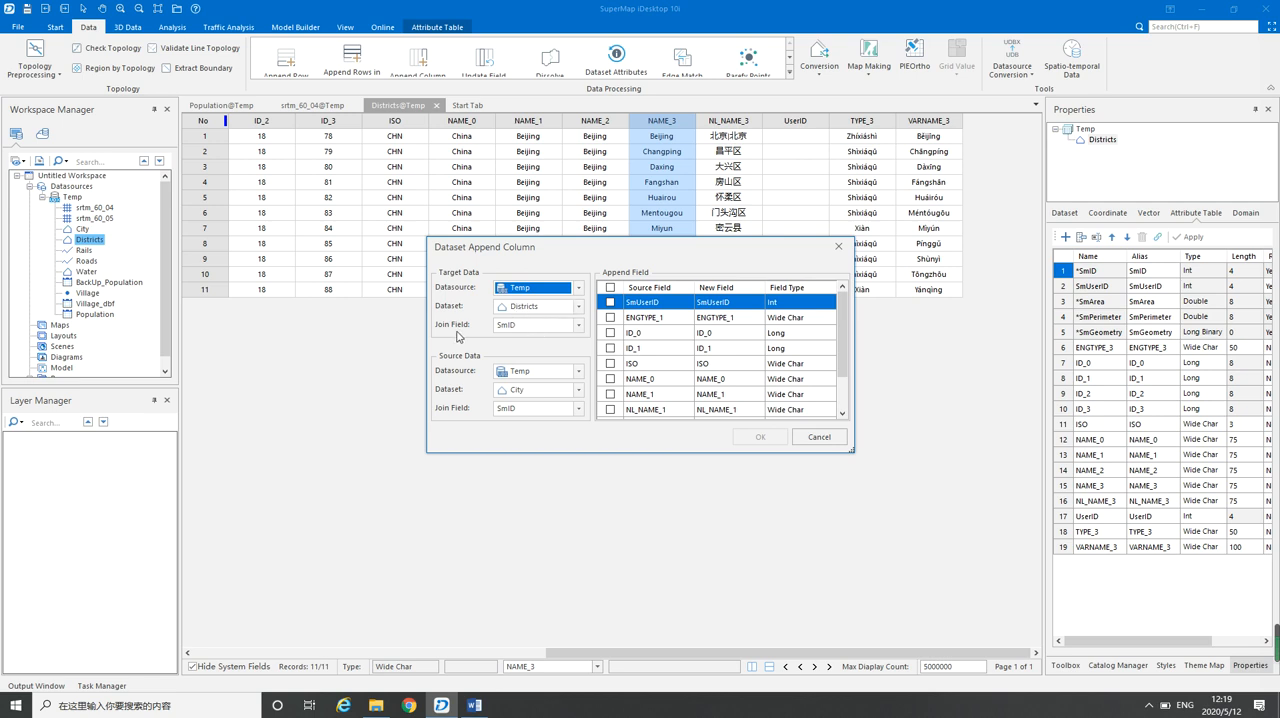
left_click(577, 326)
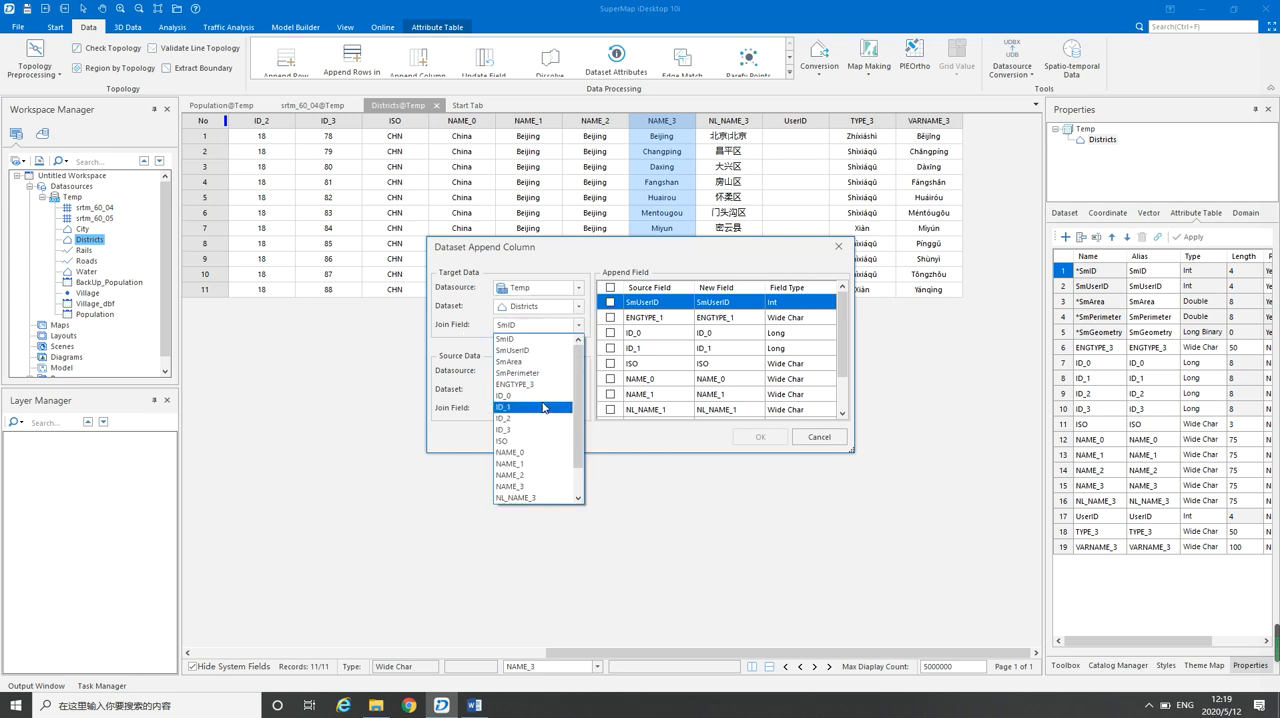
left_click(519, 494)
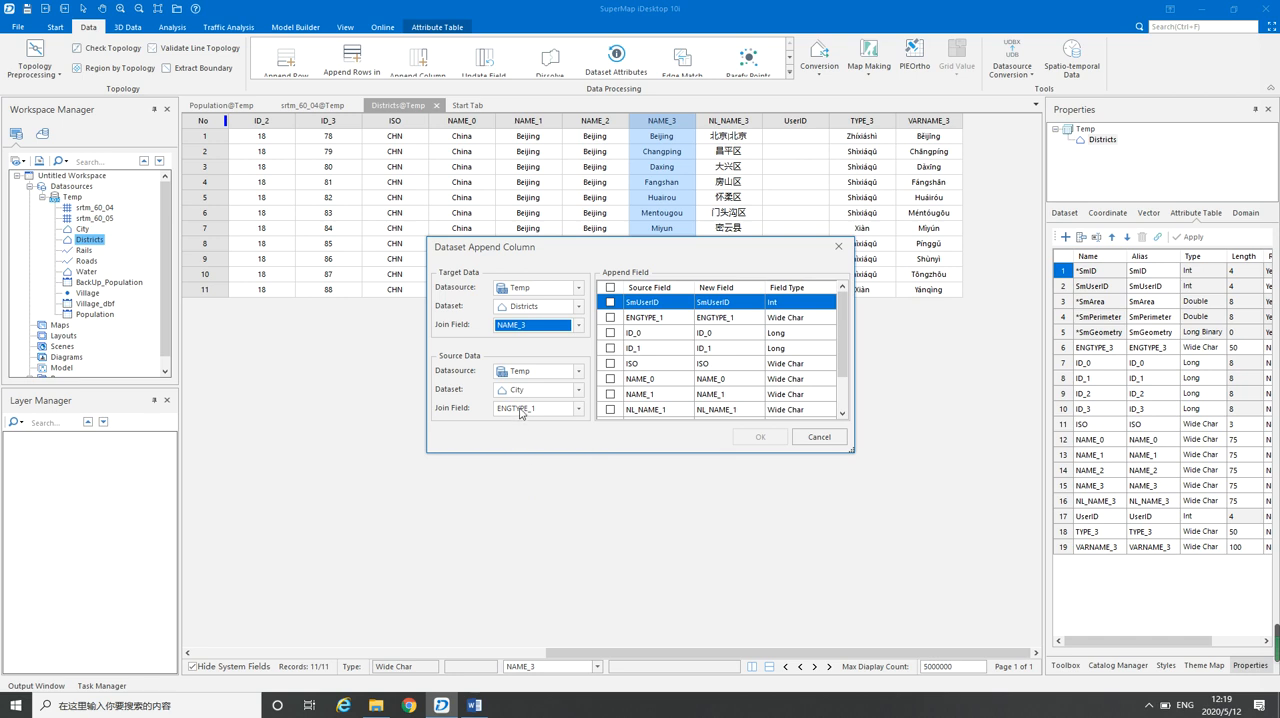
Set Population as the source dataset with join field NAME_3 and append its Pop_2017 field
left_click(576, 390)
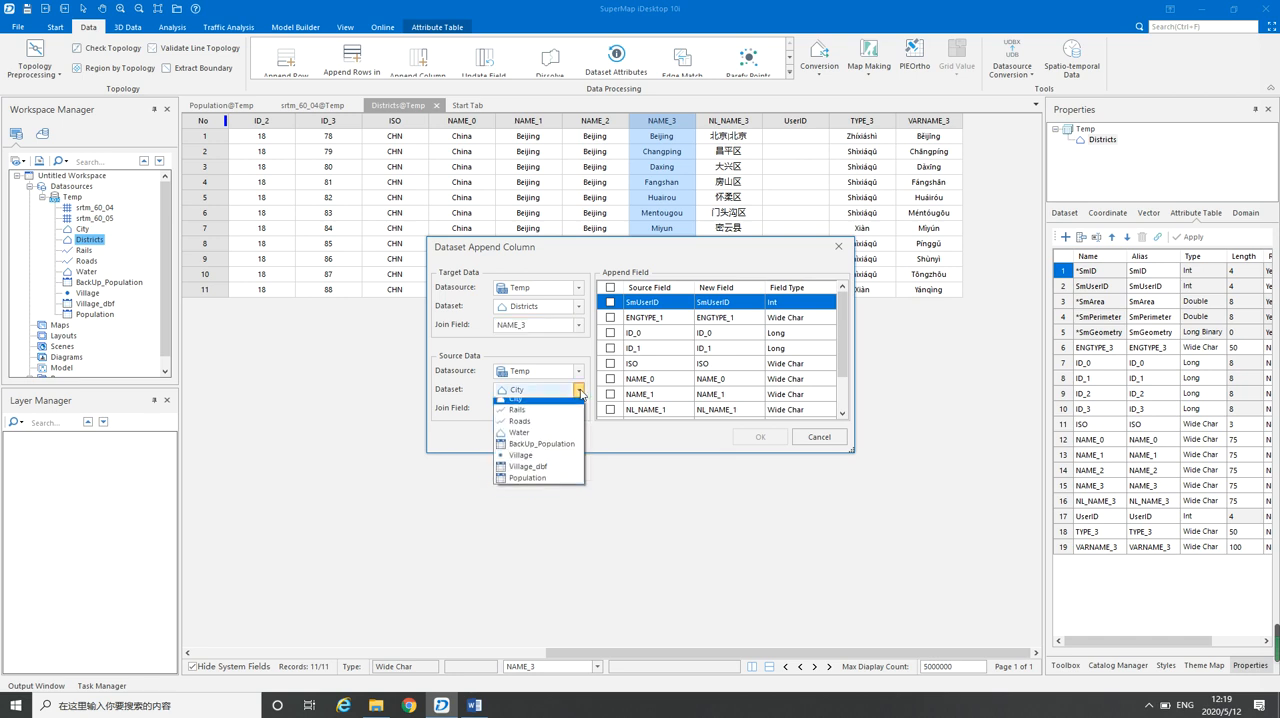
left_click(530, 484)
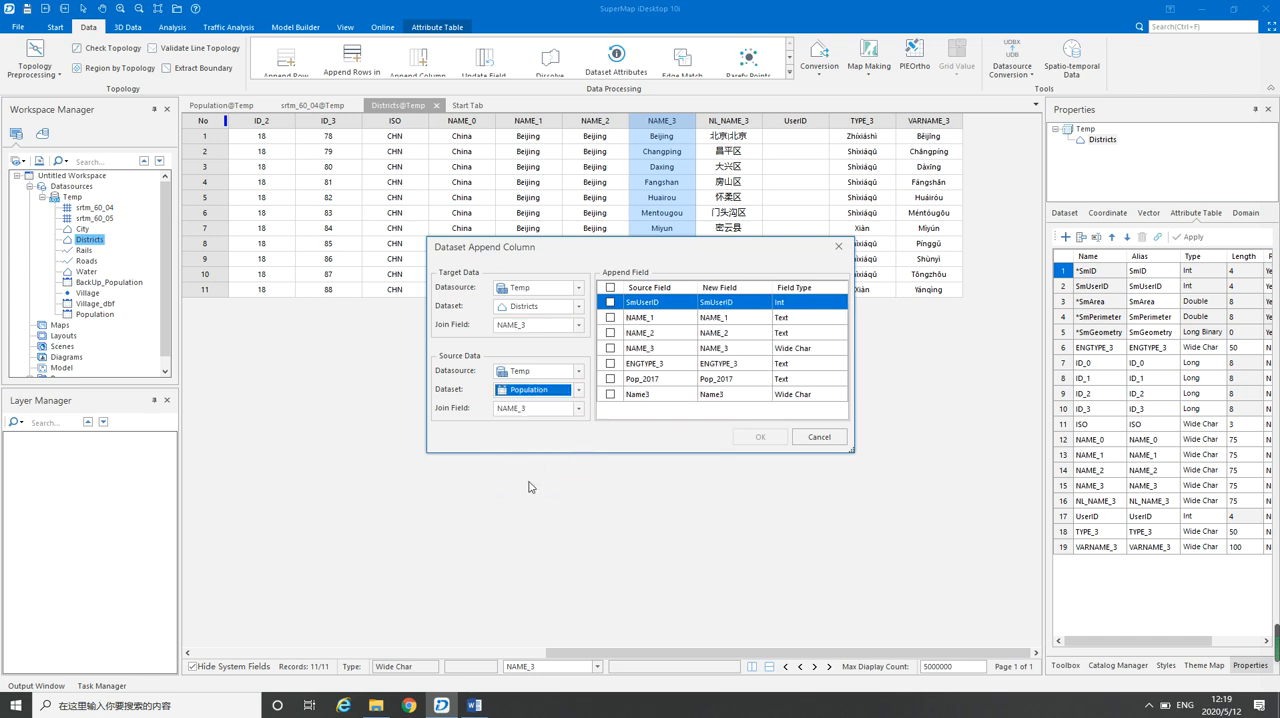
left_click(578, 408)
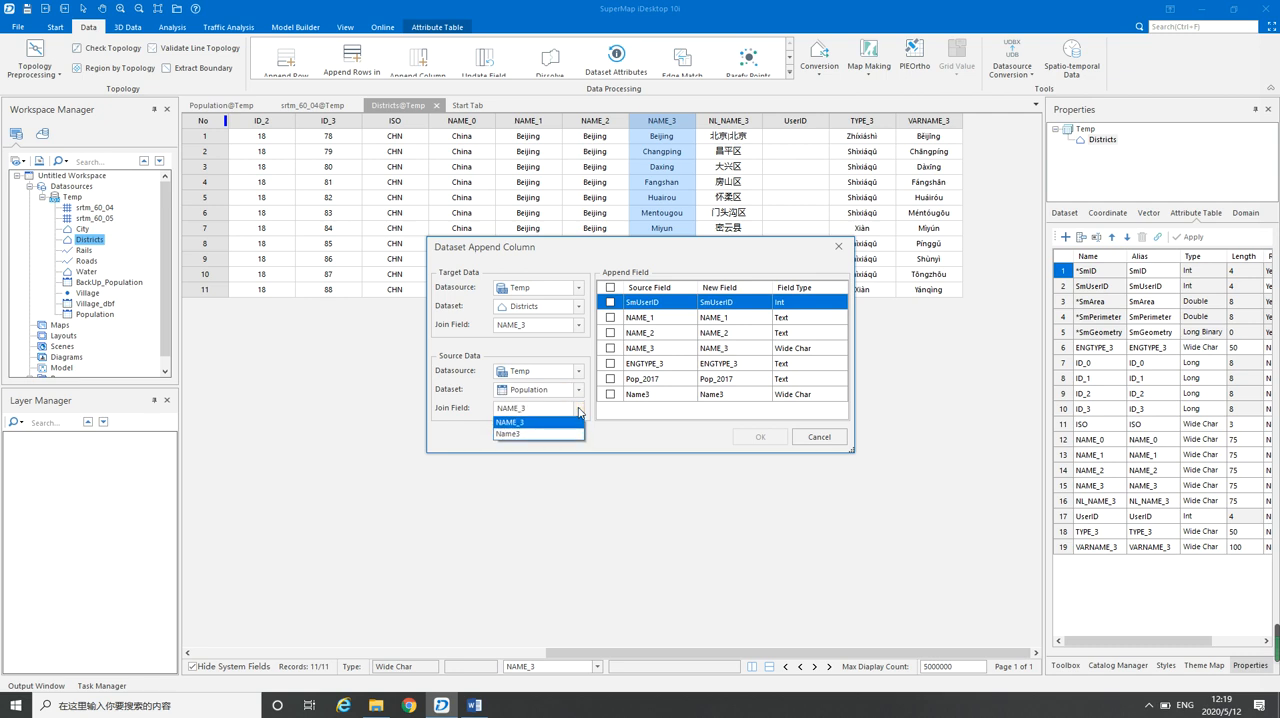
left_click(520, 422)
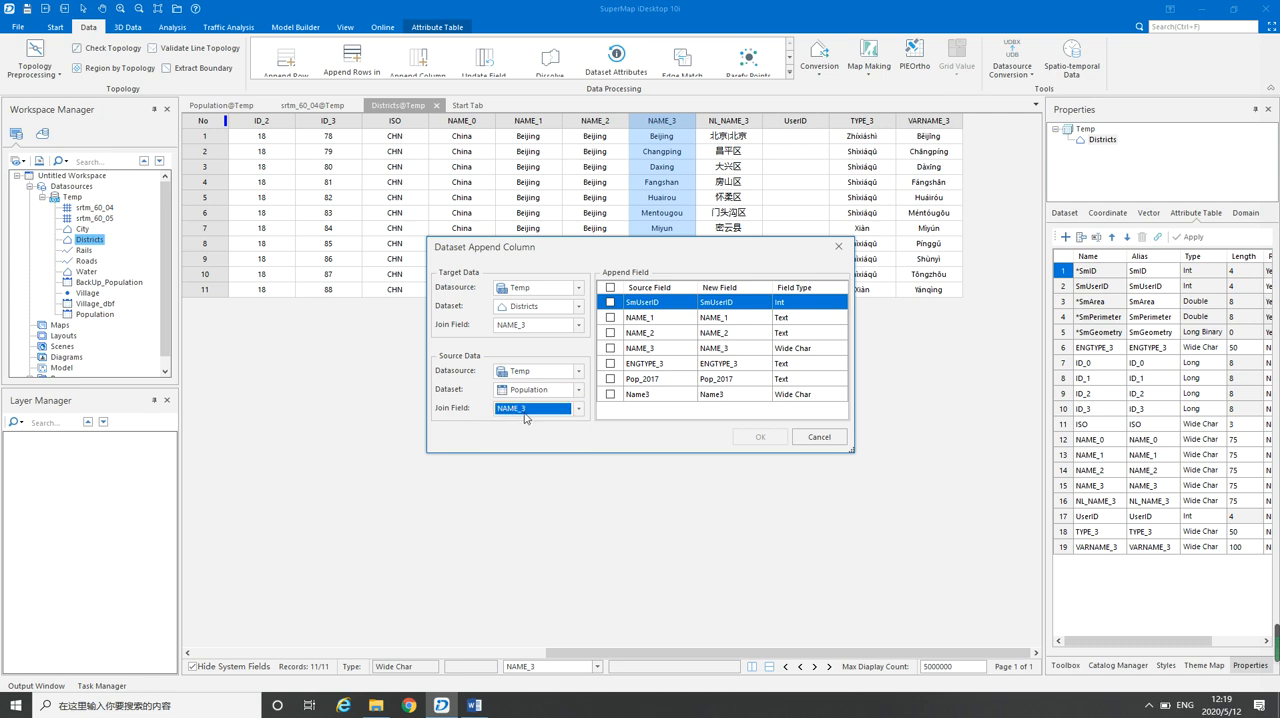
left_click(610, 379)
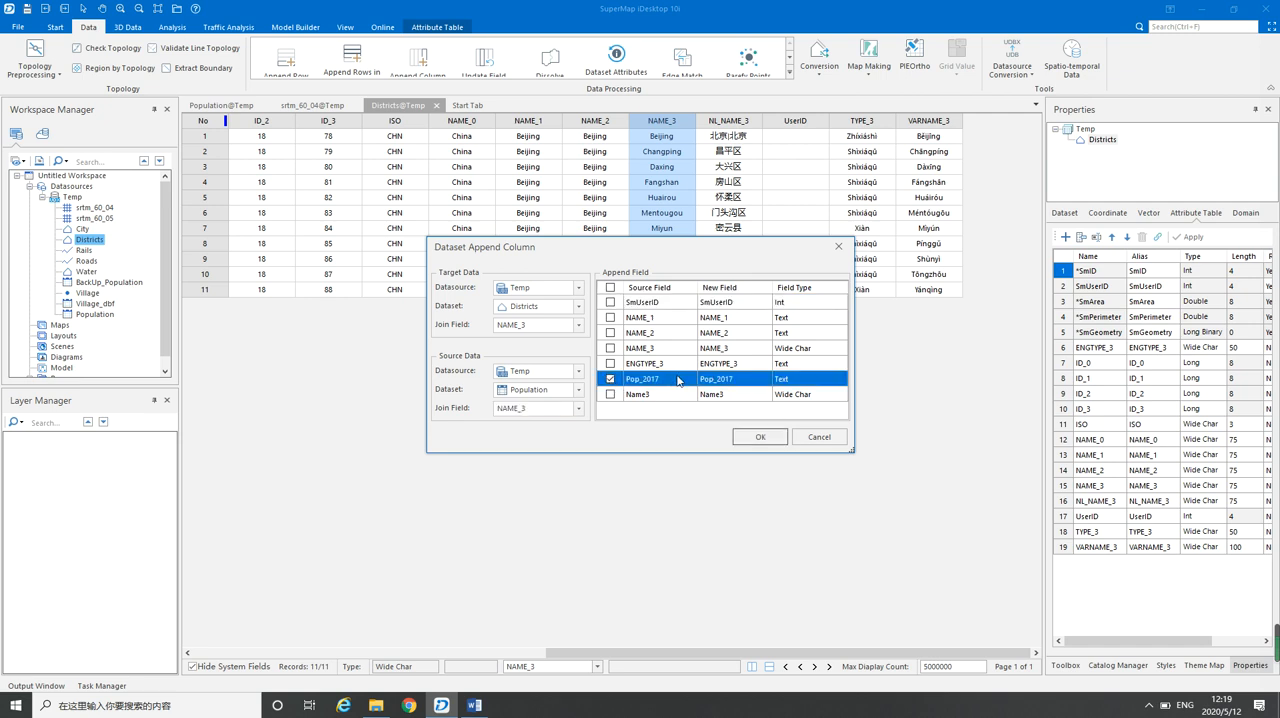
left_click(759, 437)
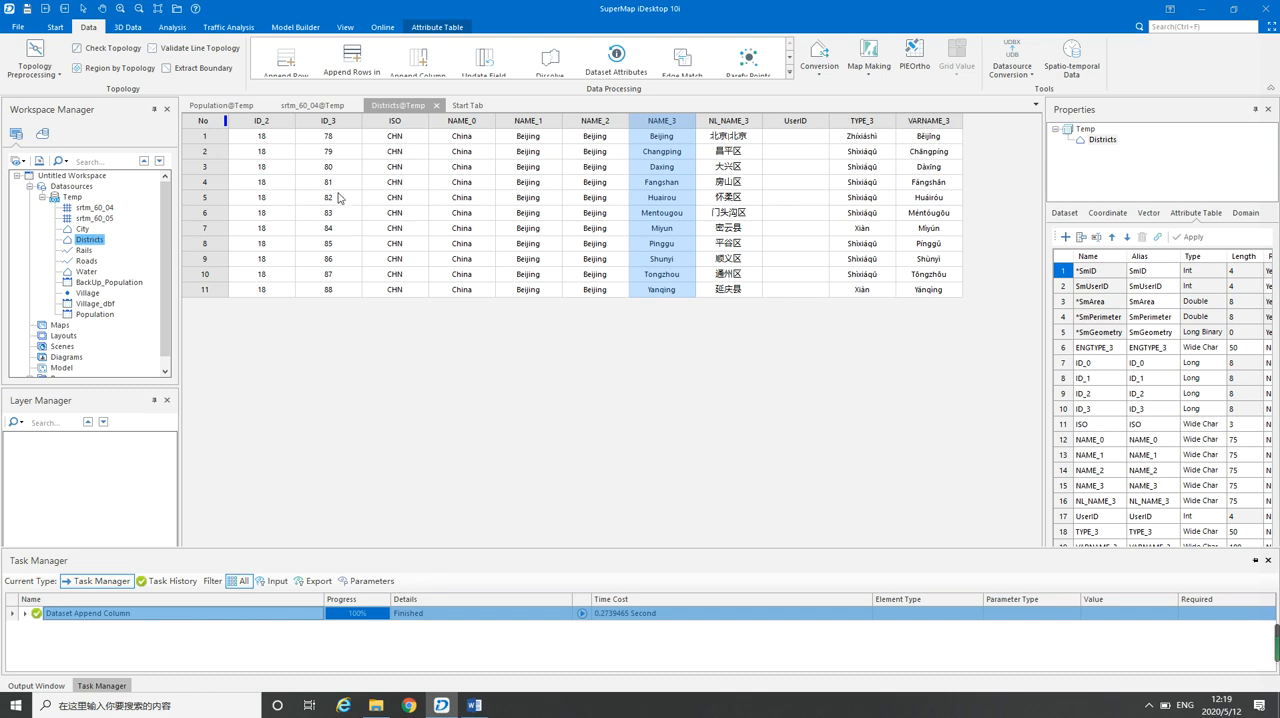
Close and reopen the Districts attribute table and check its last columns for the appended Pop_2017 field
left_click(436, 105)
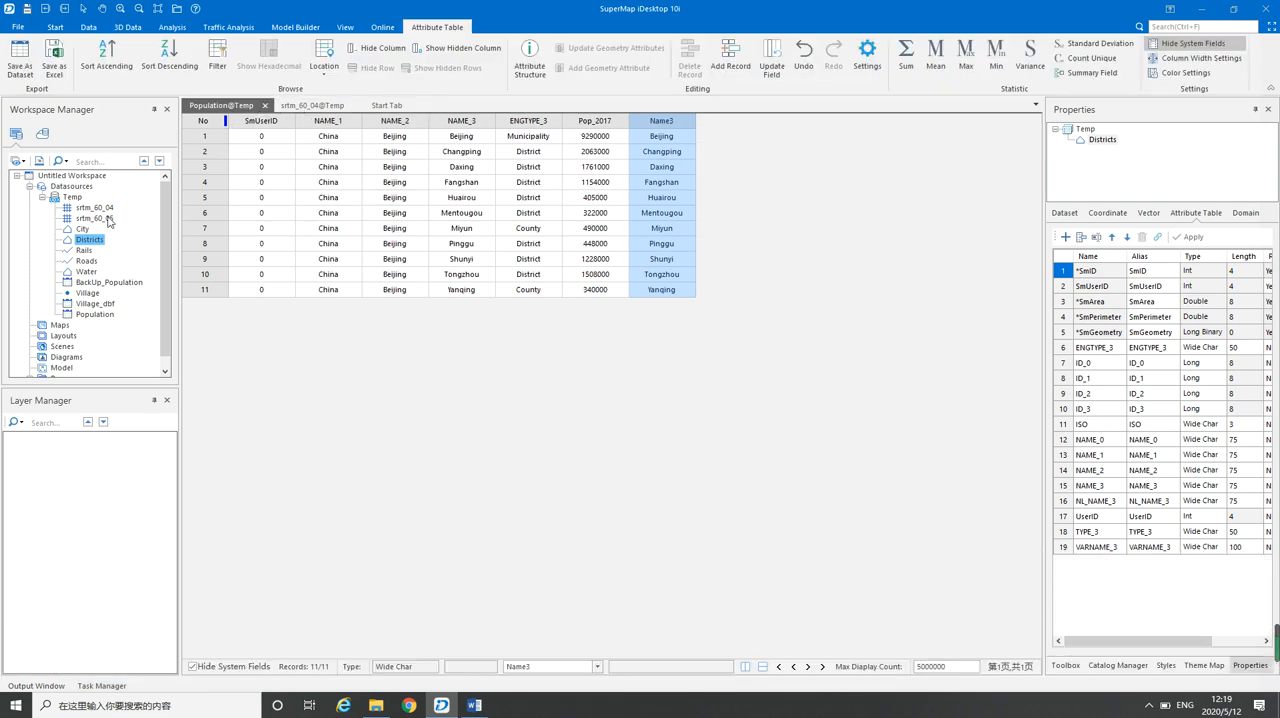
right_click(94, 248)
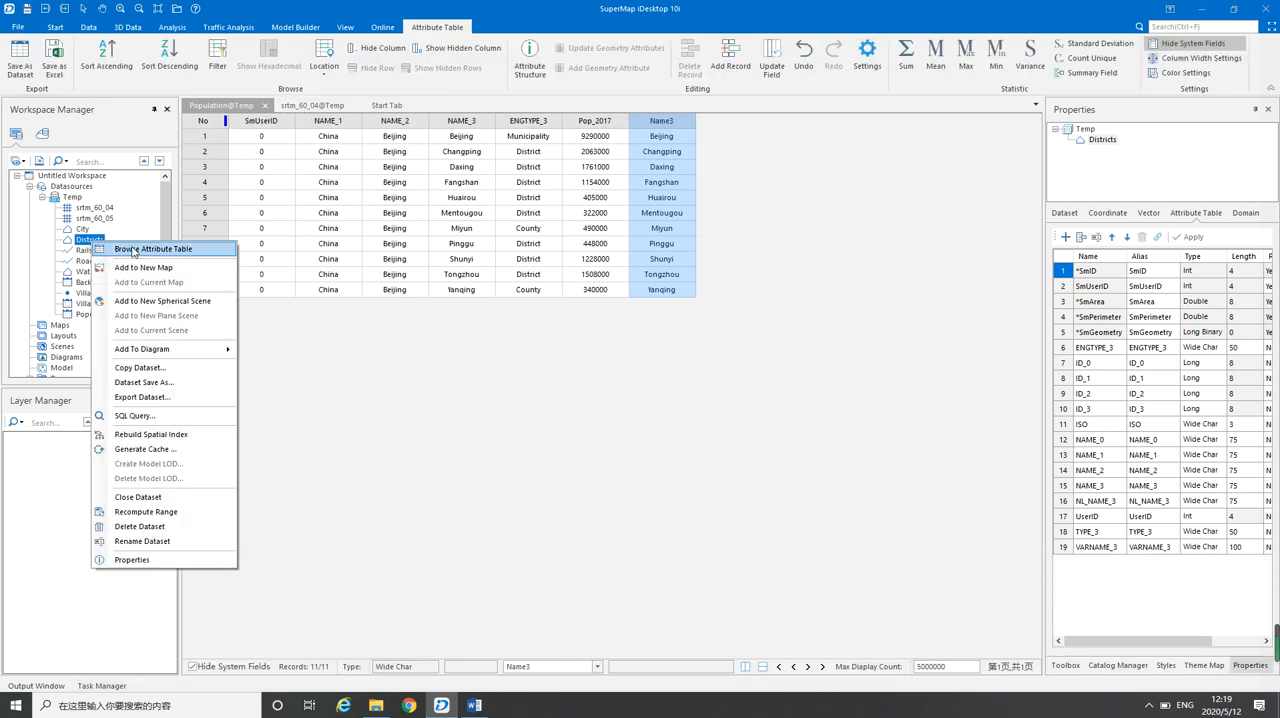
left_click(133, 249)
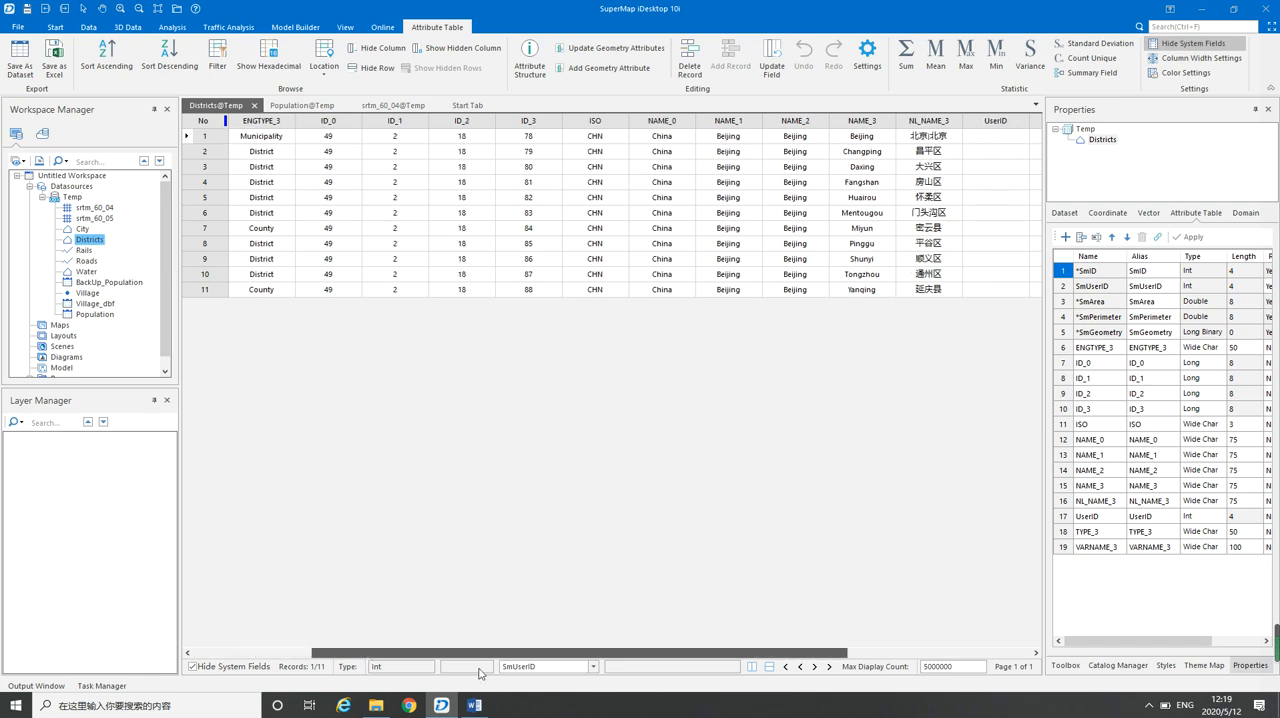
left_click_drag(463, 666, 665, 705)
left_click(935, 122)
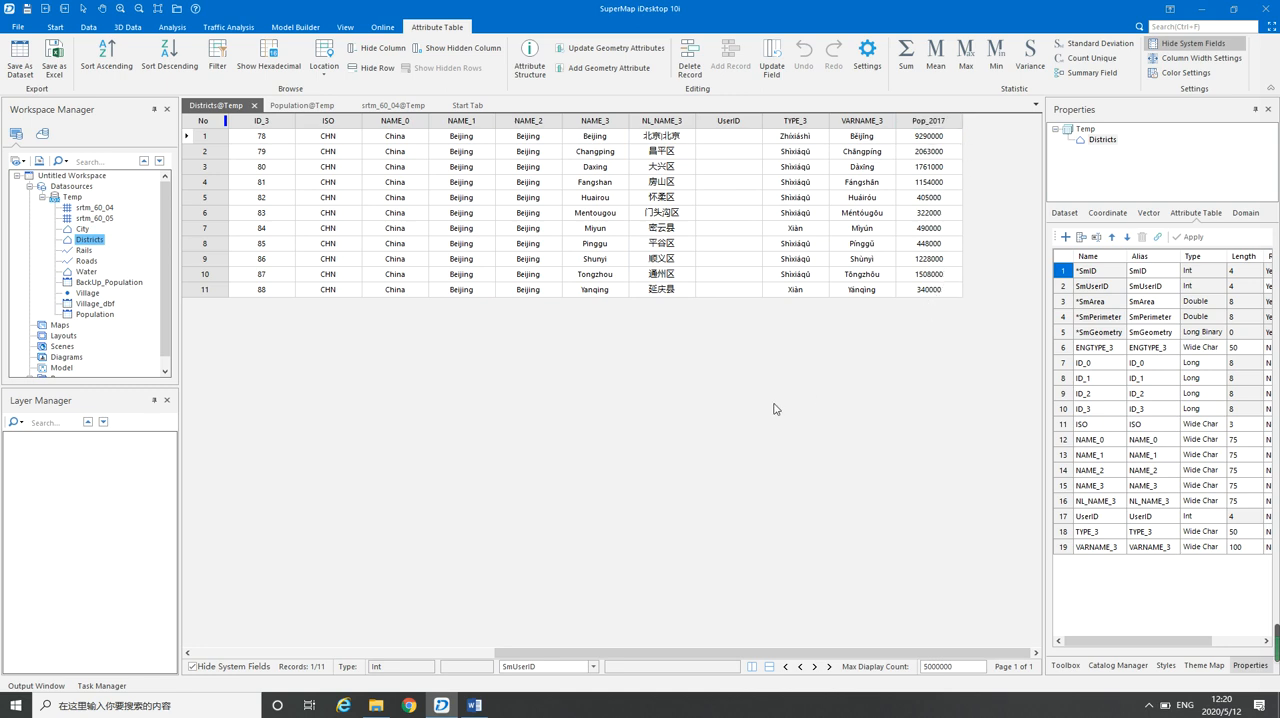
Switch to Day2 Data Processing.docx in Word and read the section on converting an attributes table to a point dataset
left_click(476, 708)
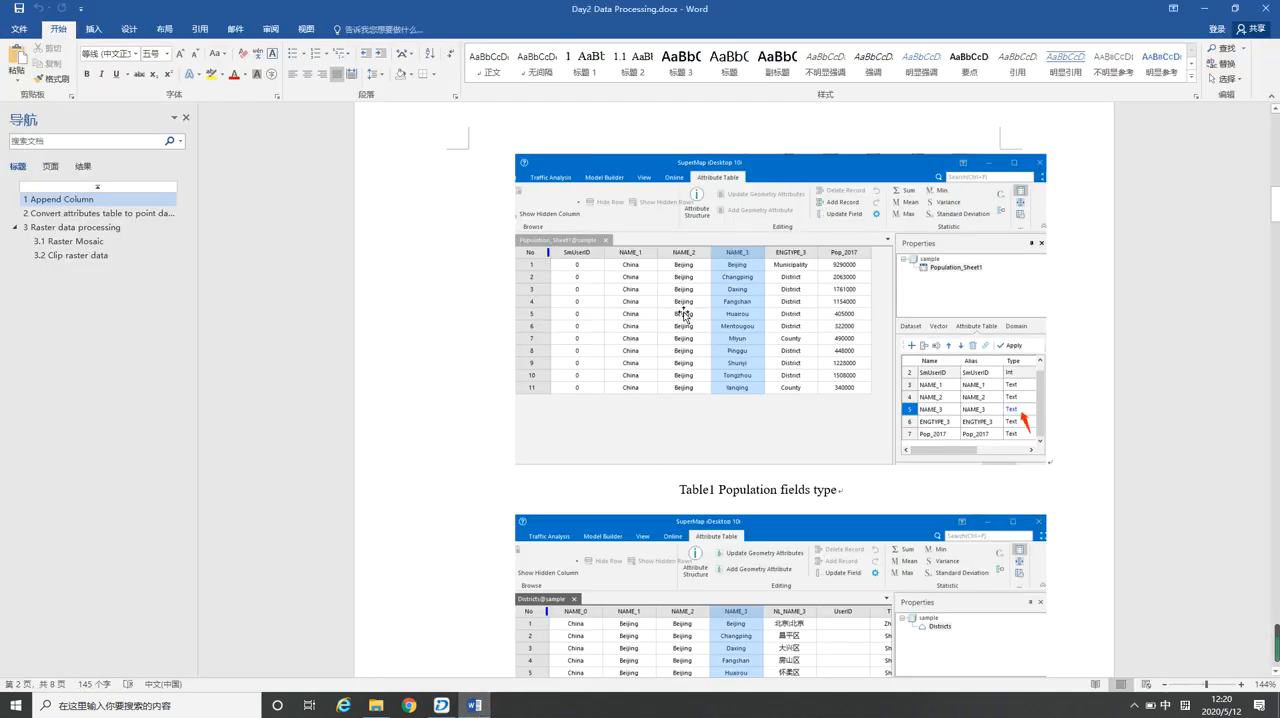
scroll(591, 369, "down", 10)
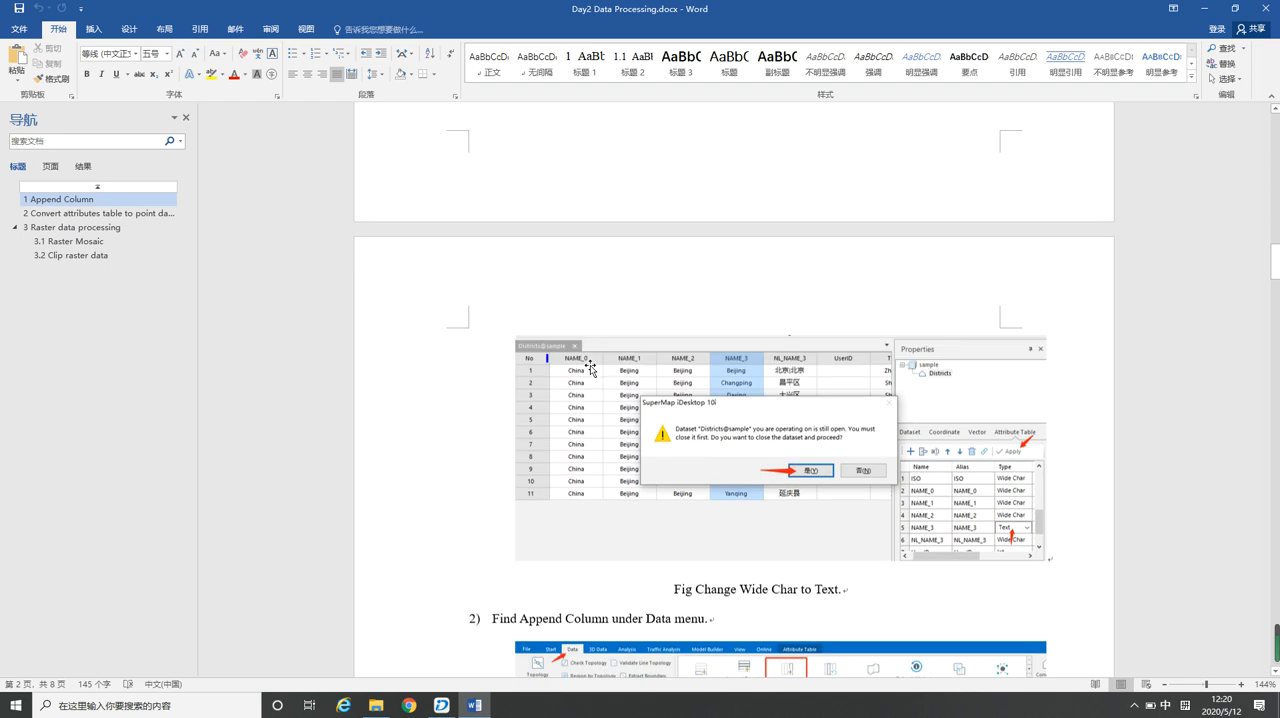
scroll(591, 369, "down", 8)
scroll(591, 369, "down", 8)
scroll(586, 367, "up", 2)
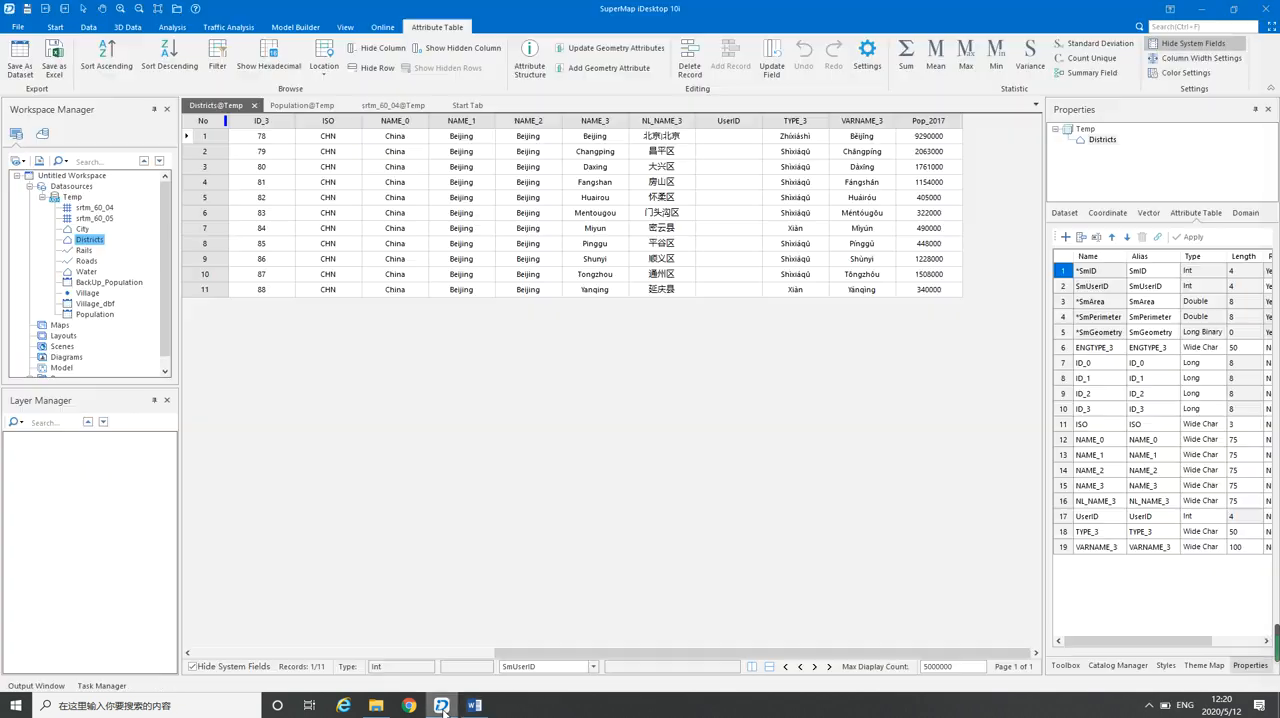
Return to SuperMap iDesktop and examine the field definitions of the Village_dbf and Village datasets
left_click(441, 705)
left_click(90, 304)
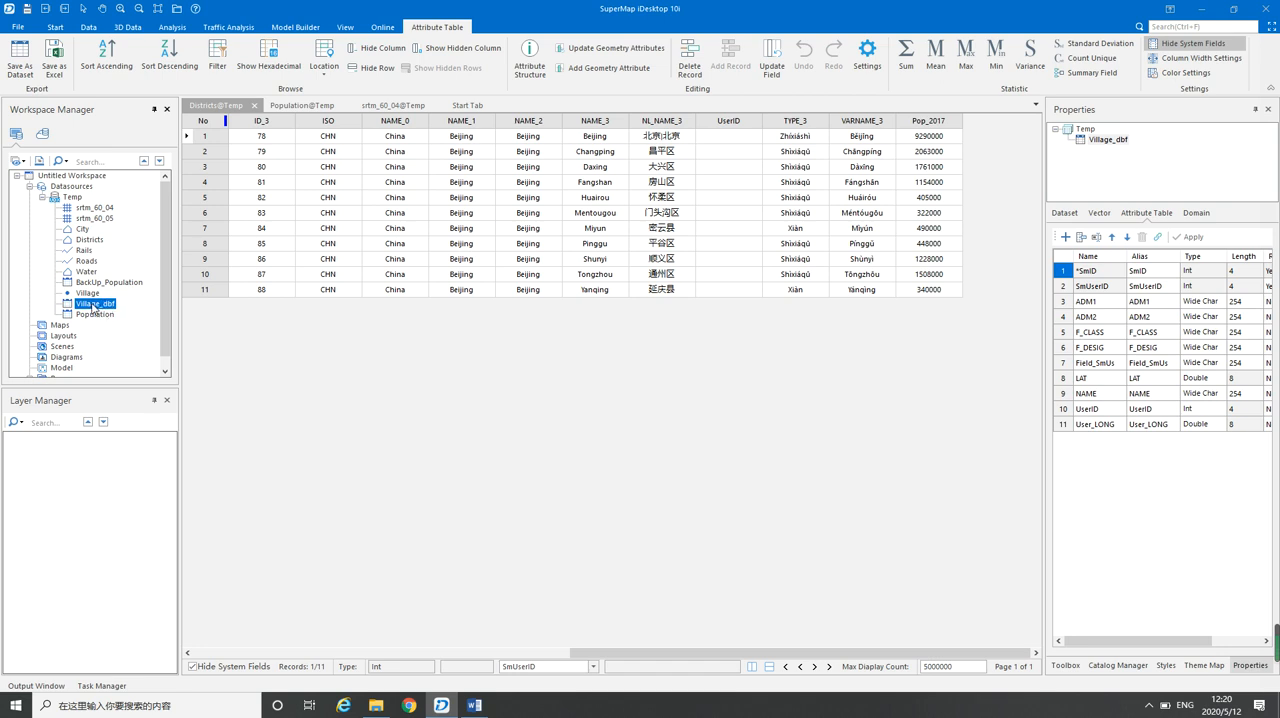
left_click(89, 294)
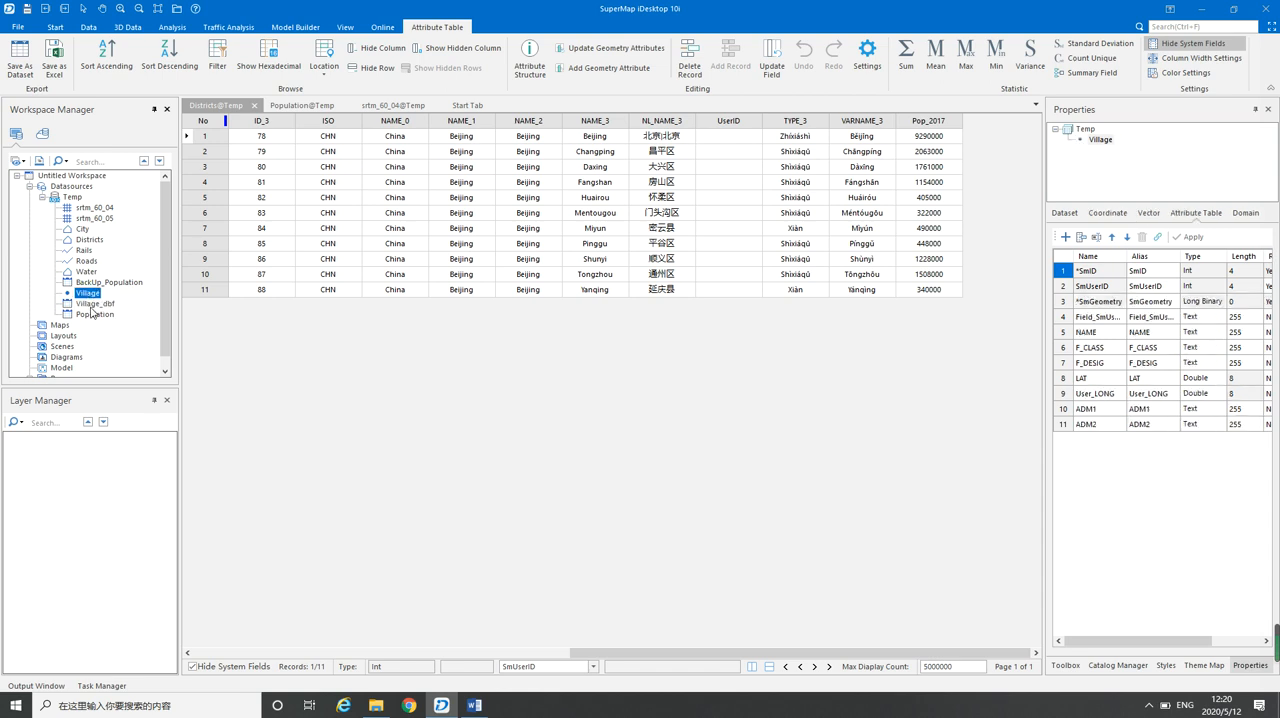
Switch to File Explorer and locate Village.xlsx in the 3 - text folder of Sample Data
left_click(375, 705)
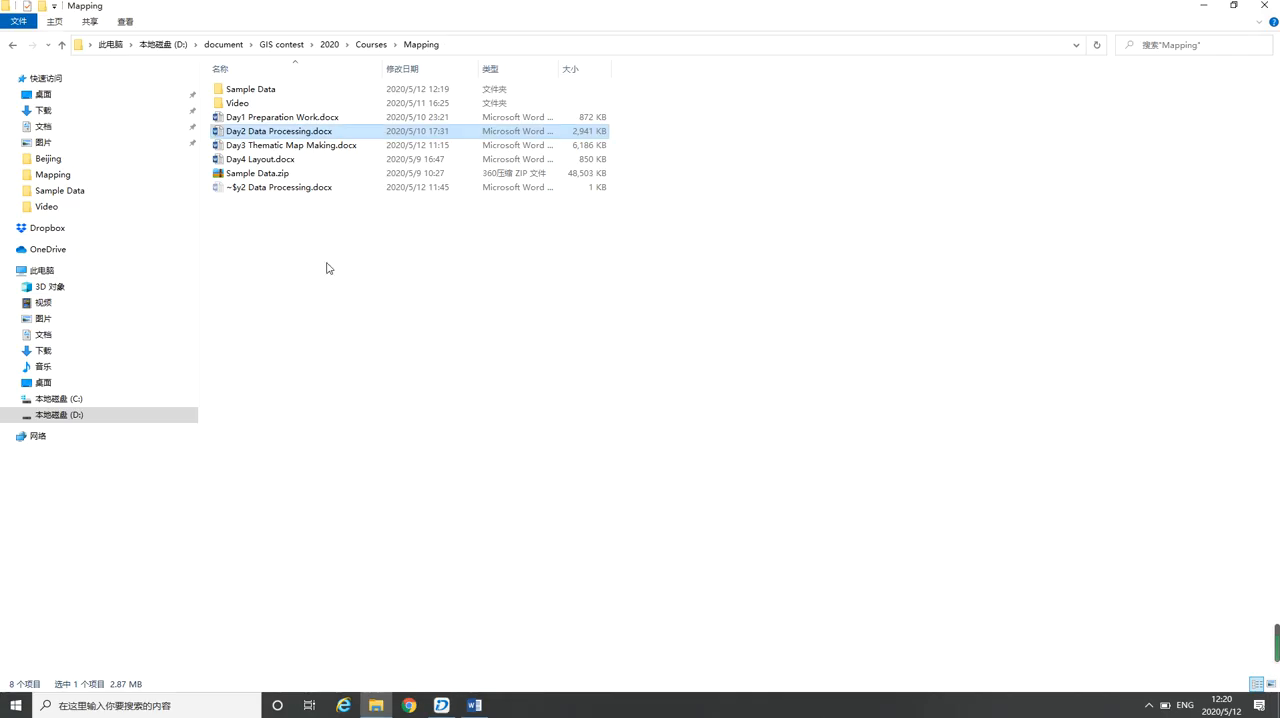
double_click(252, 92)
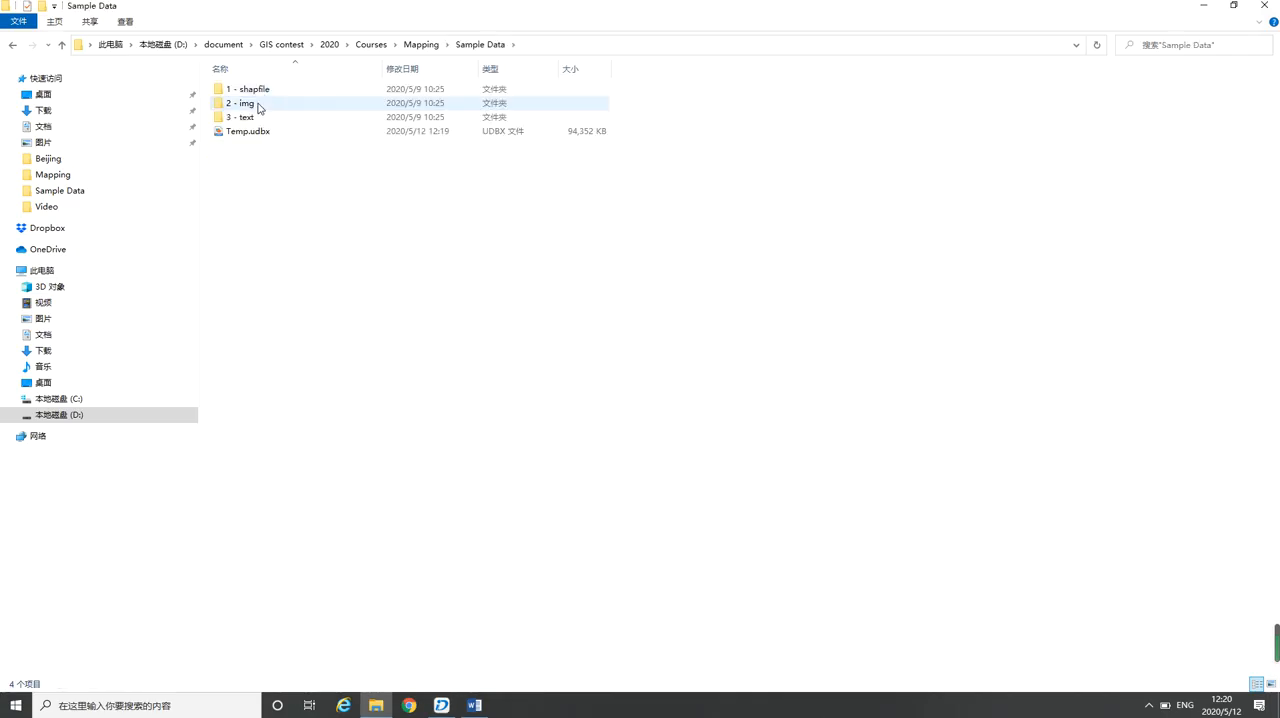
double_click(252, 120)
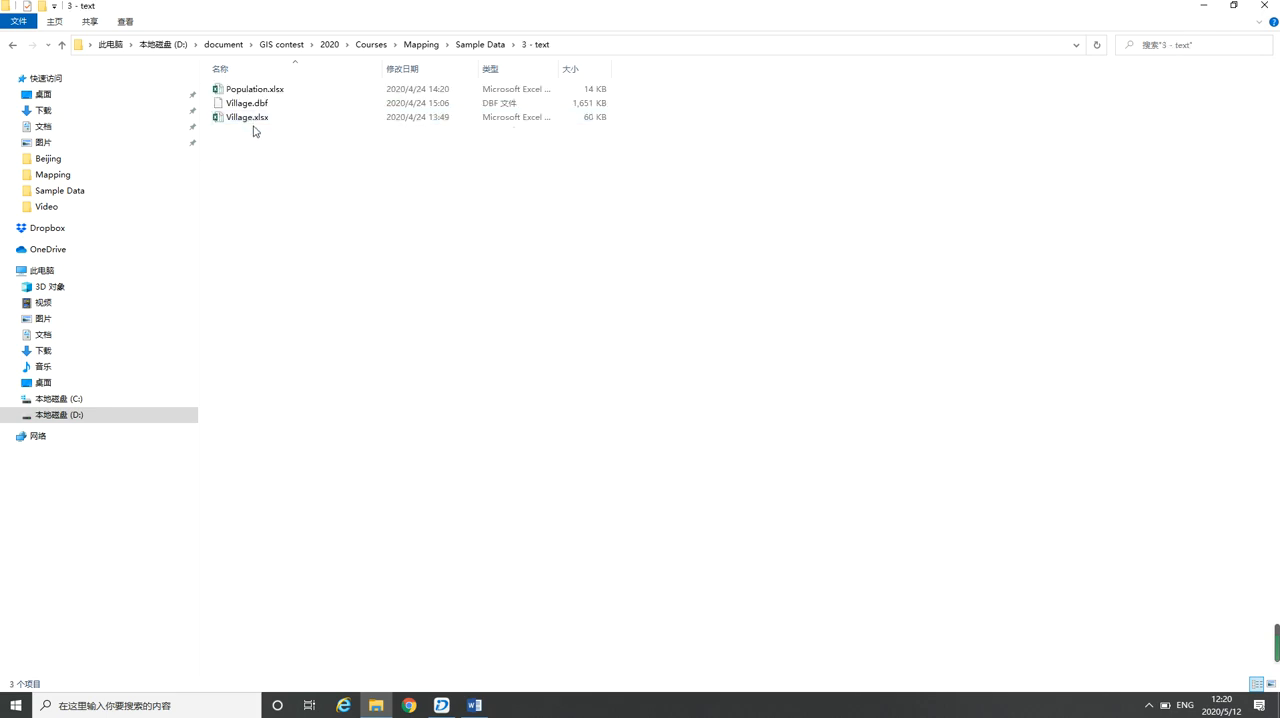
left_click(251, 117)
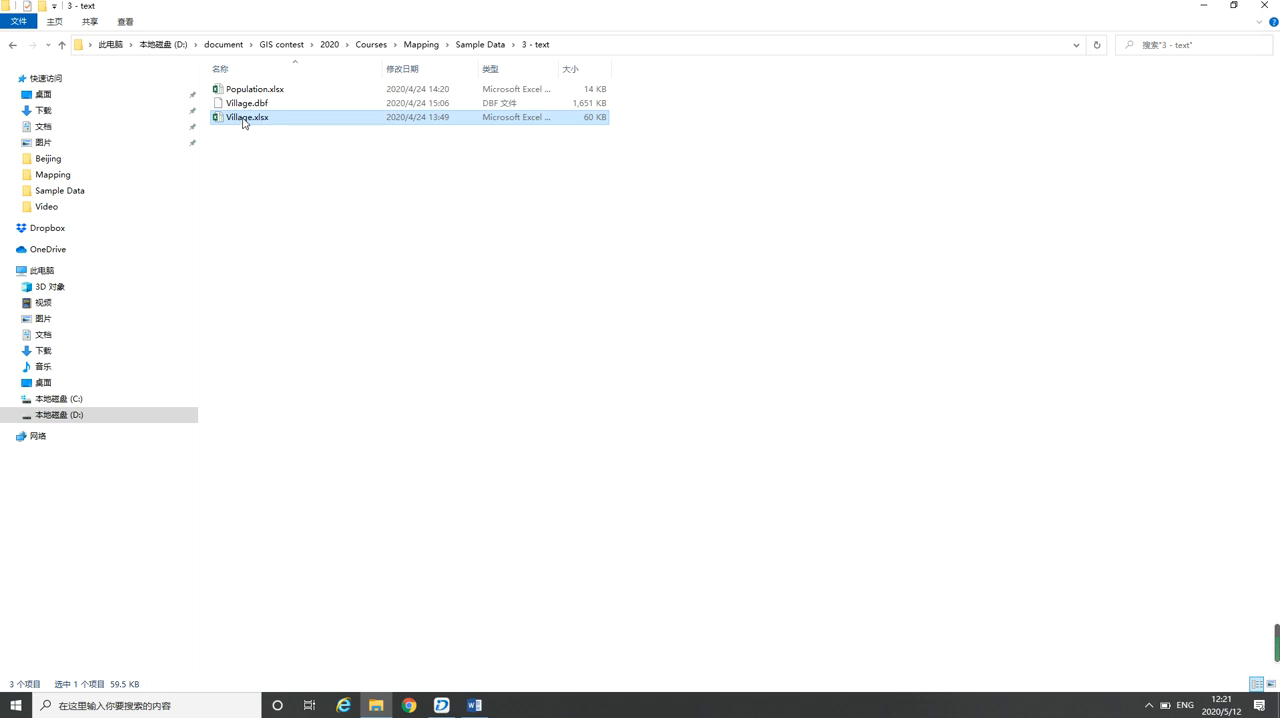
Return to SuperMap iDesktop and open the attribute table of the Village_dbf dataset
left_click(441, 705)
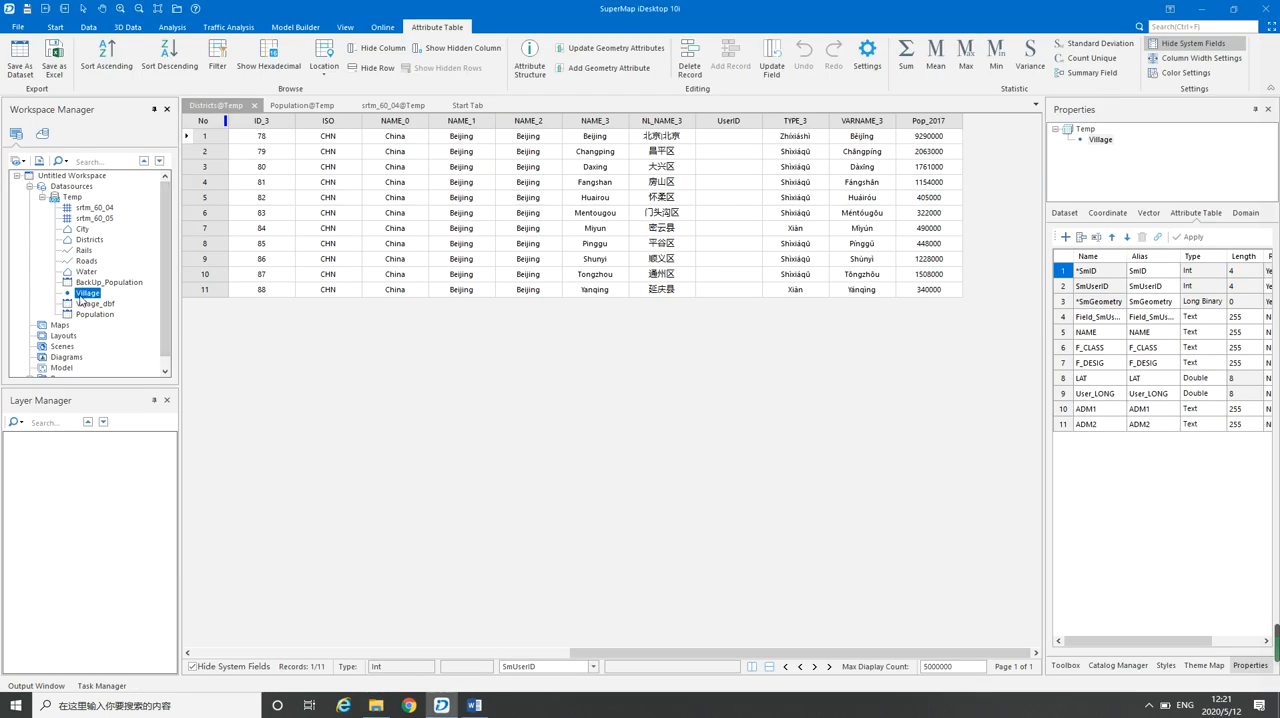
key("alt+Tab")
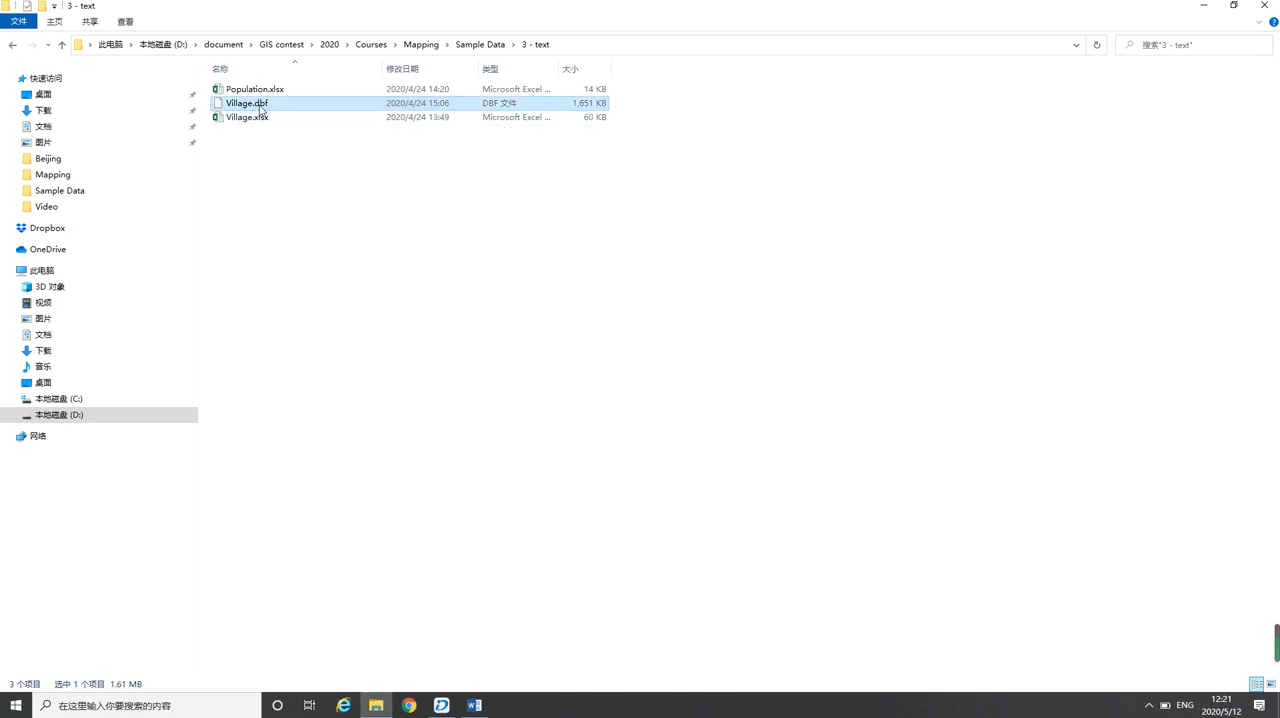
key("alt+Tab")
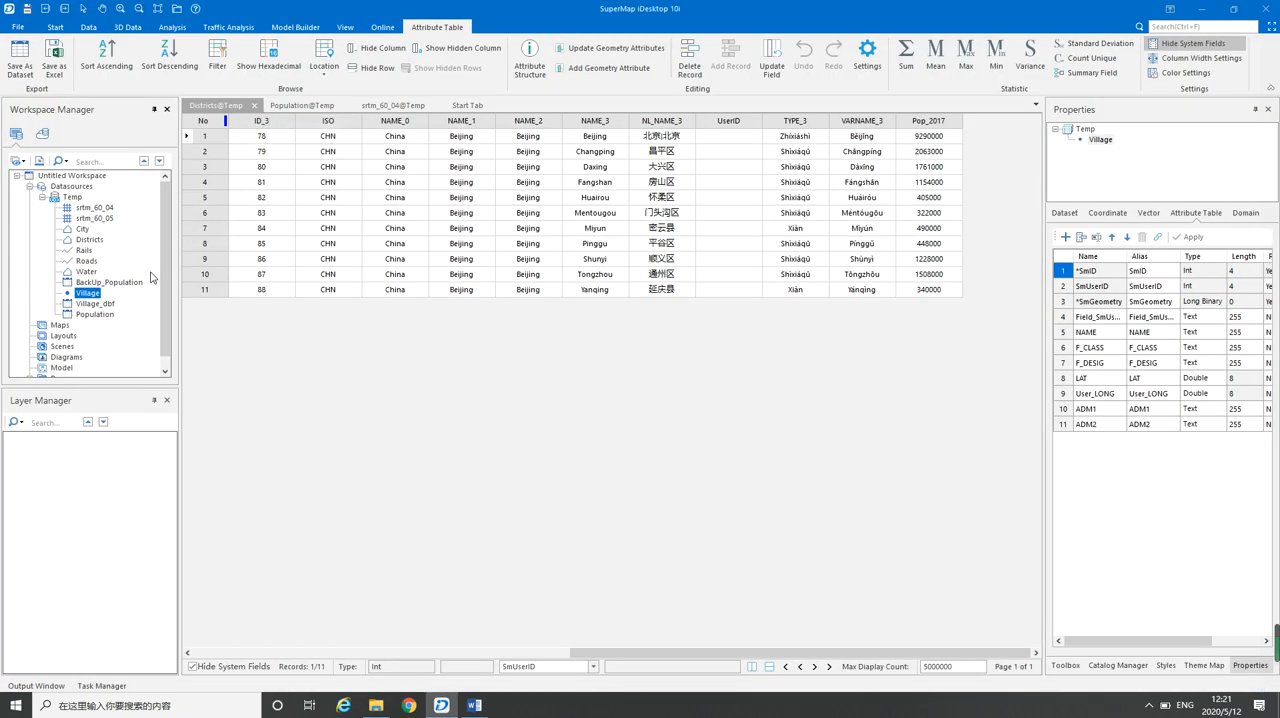
left_click(94, 304)
right_click(96, 306)
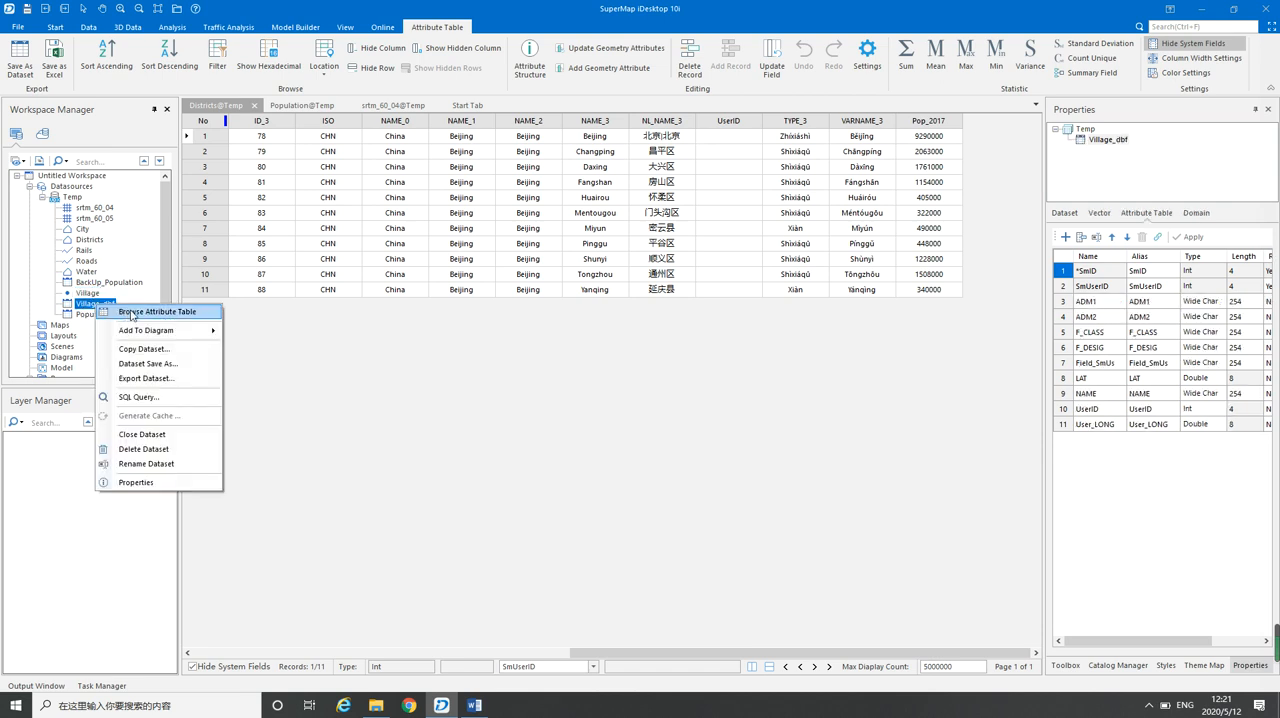
left_click(128, 313)
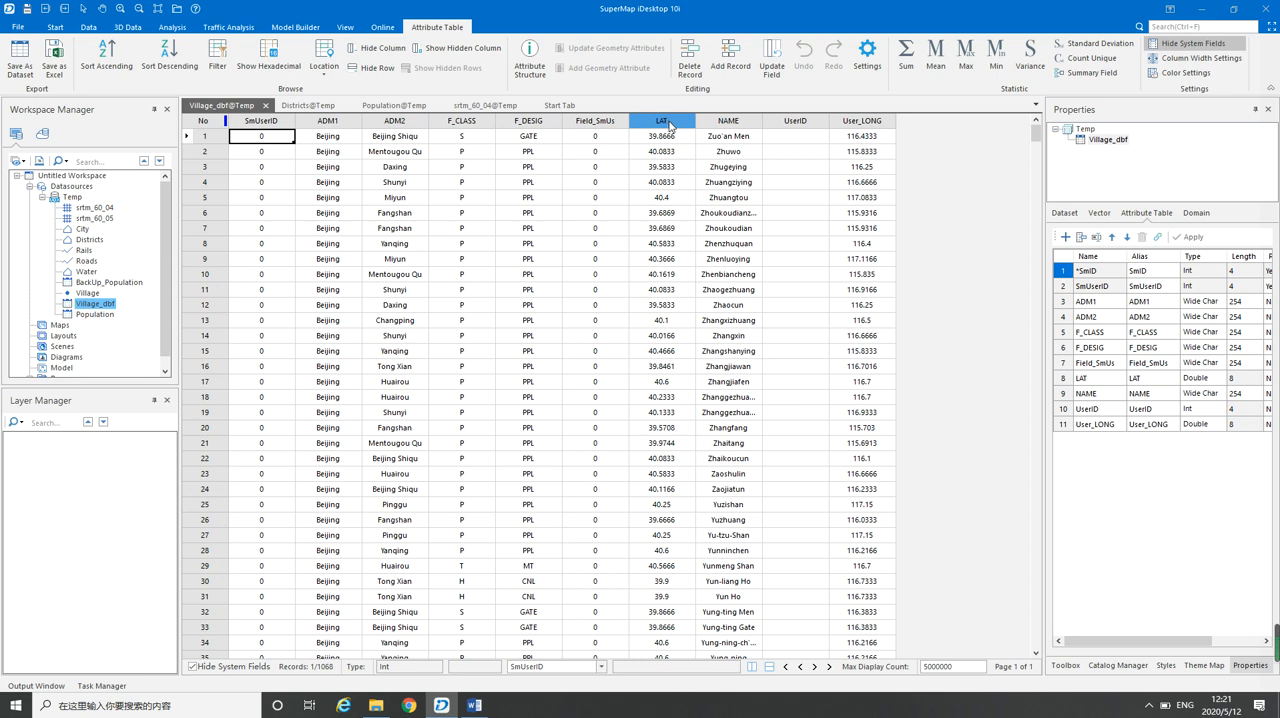
Check the User_LONG and LAT coordinate columns of Village_dbf and their field types in the dataset's field definitions
left_click(860, 128)
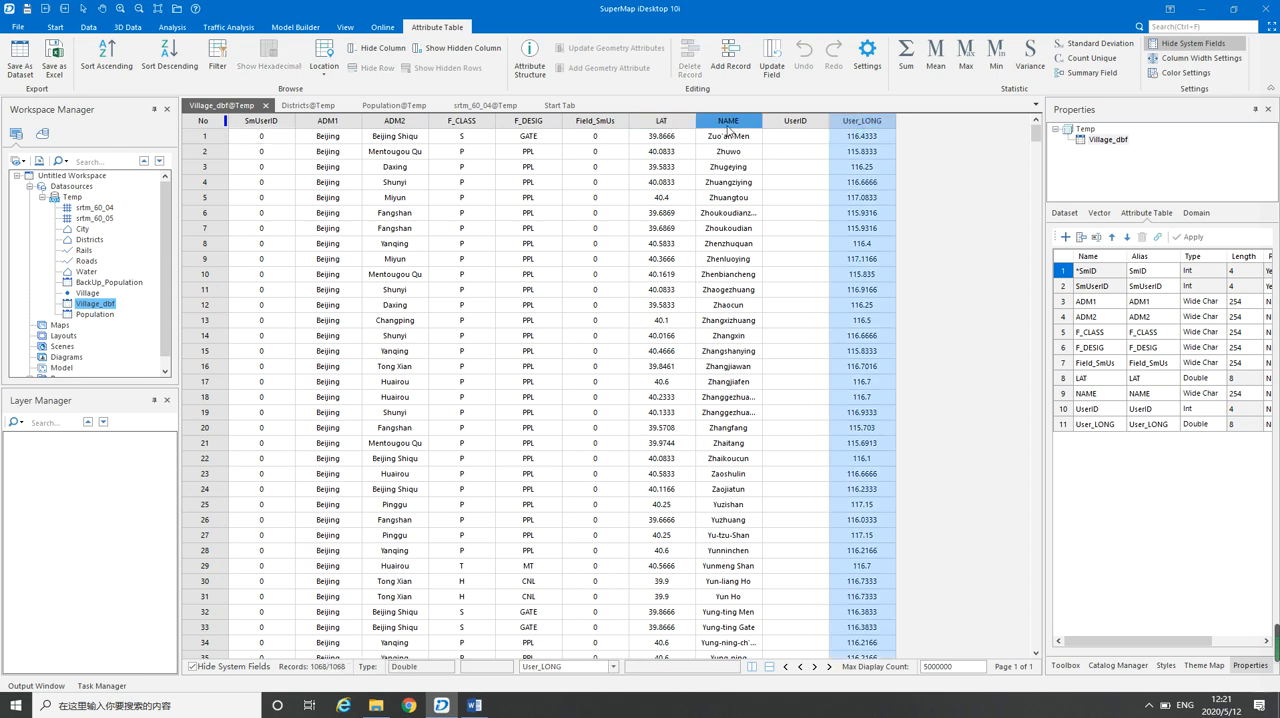
left_click(664, 127)
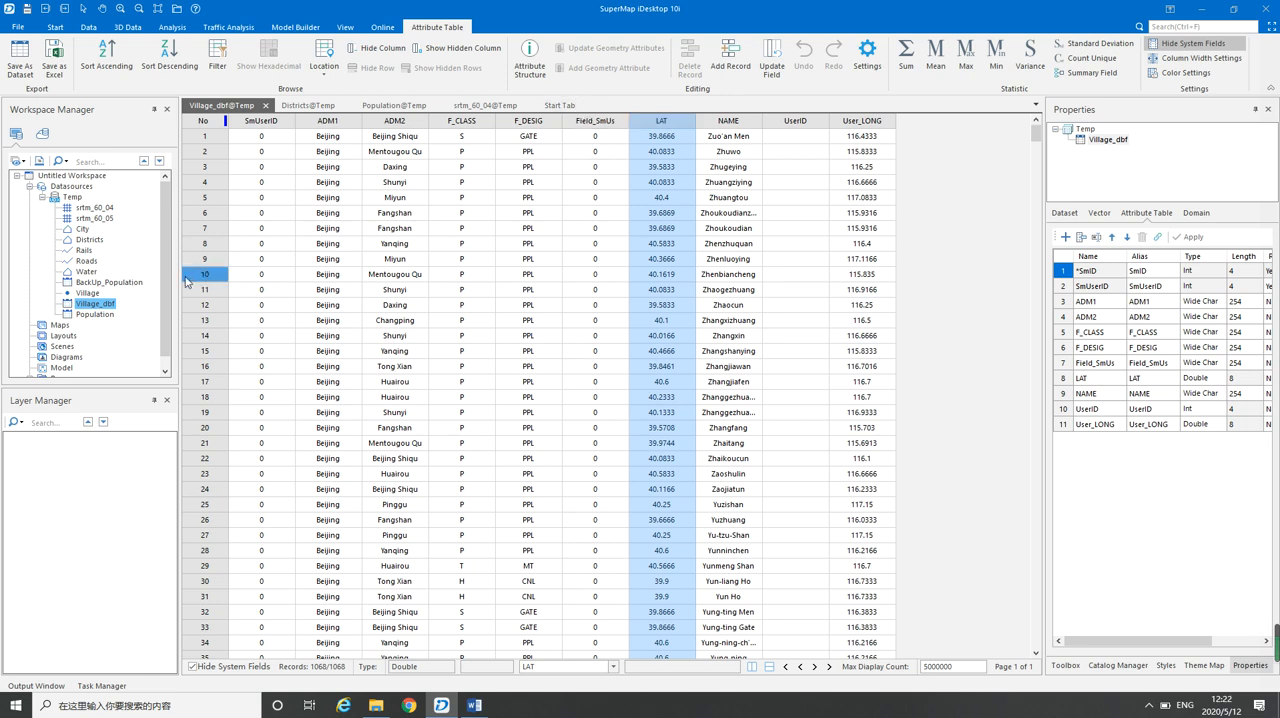
left_click(1063, 425)
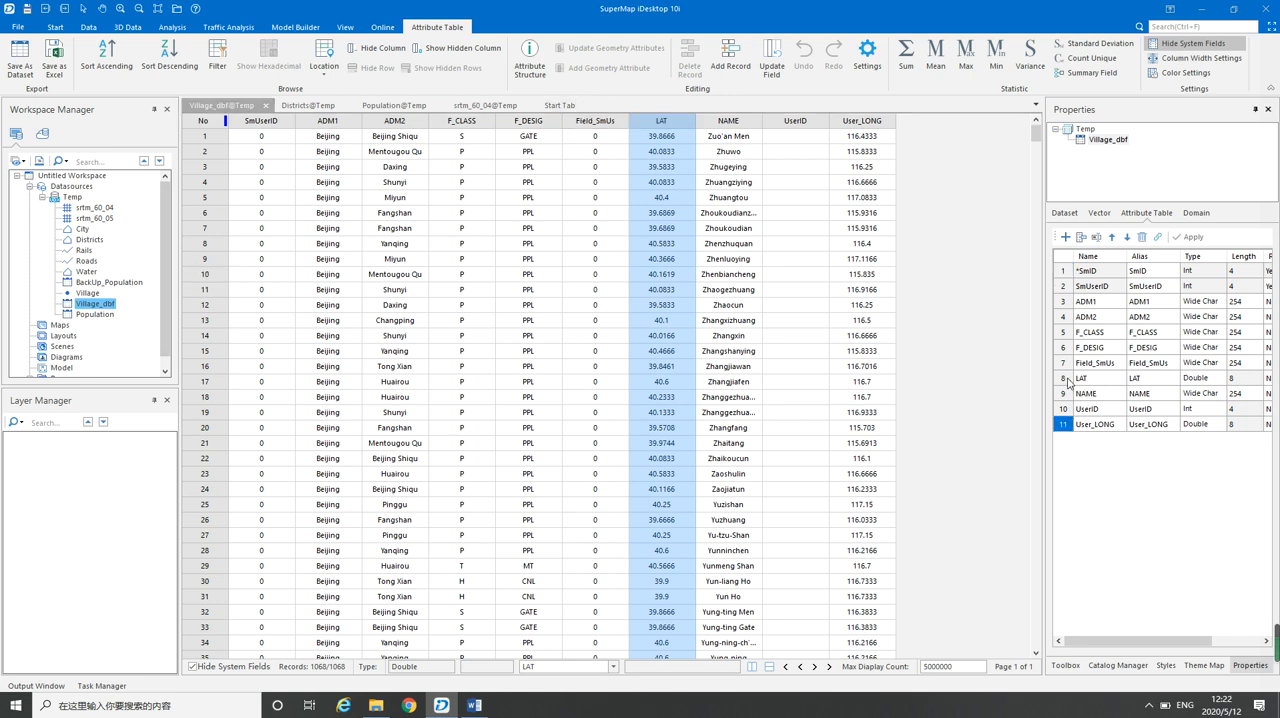
left_click(1070, 381)
left_click(1207, 380)
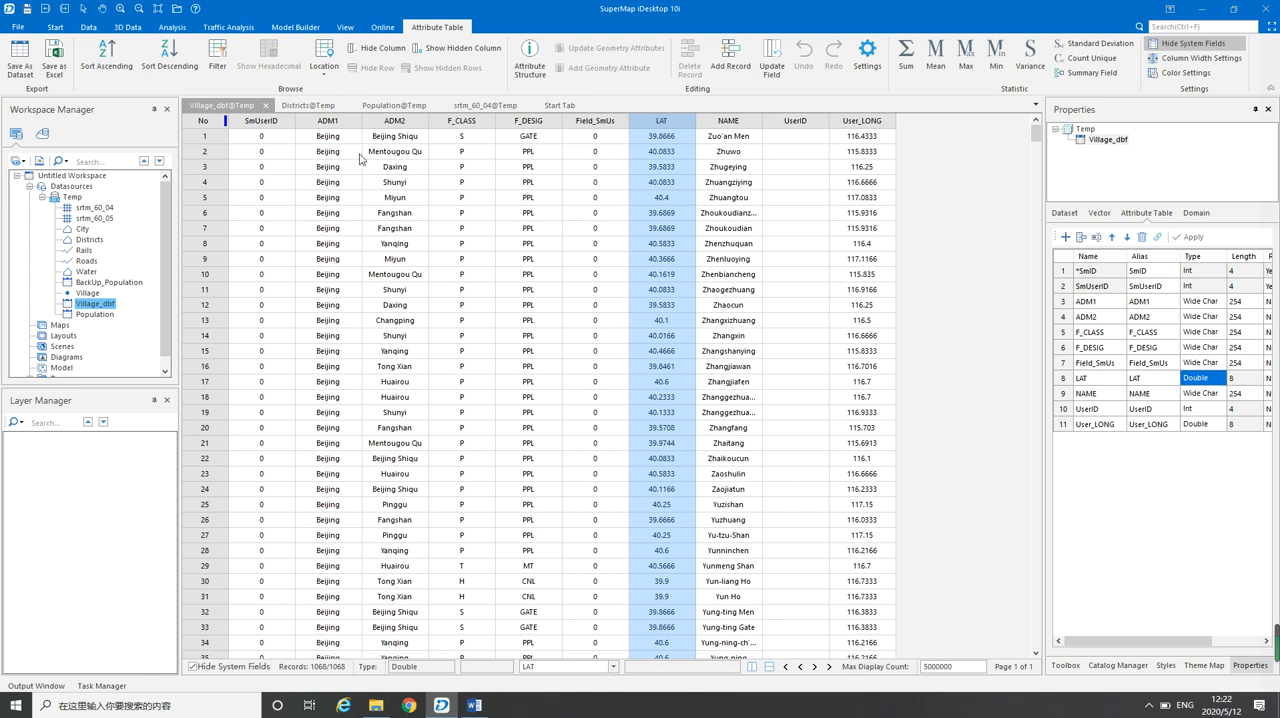
Start an Attribute to Point conversion for Village_dbf and name the result dataset Village_dbf_point
left_click(88, 27)
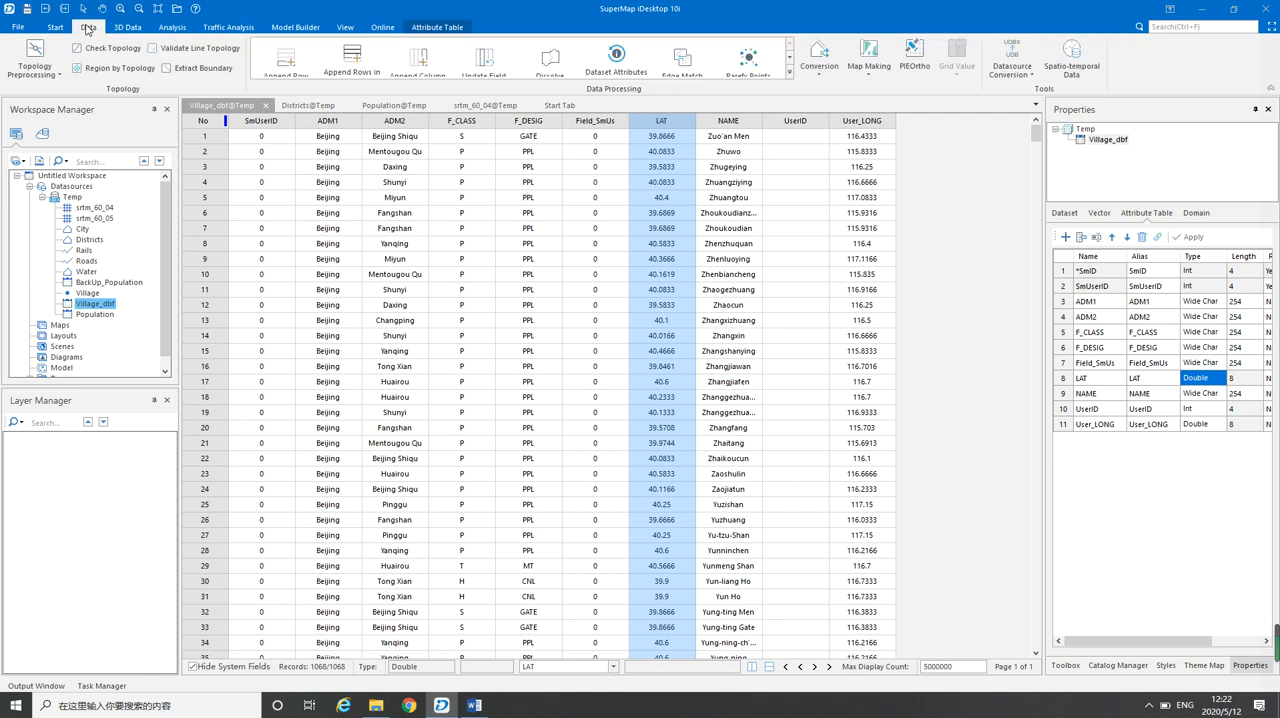
left_click(821, 77)
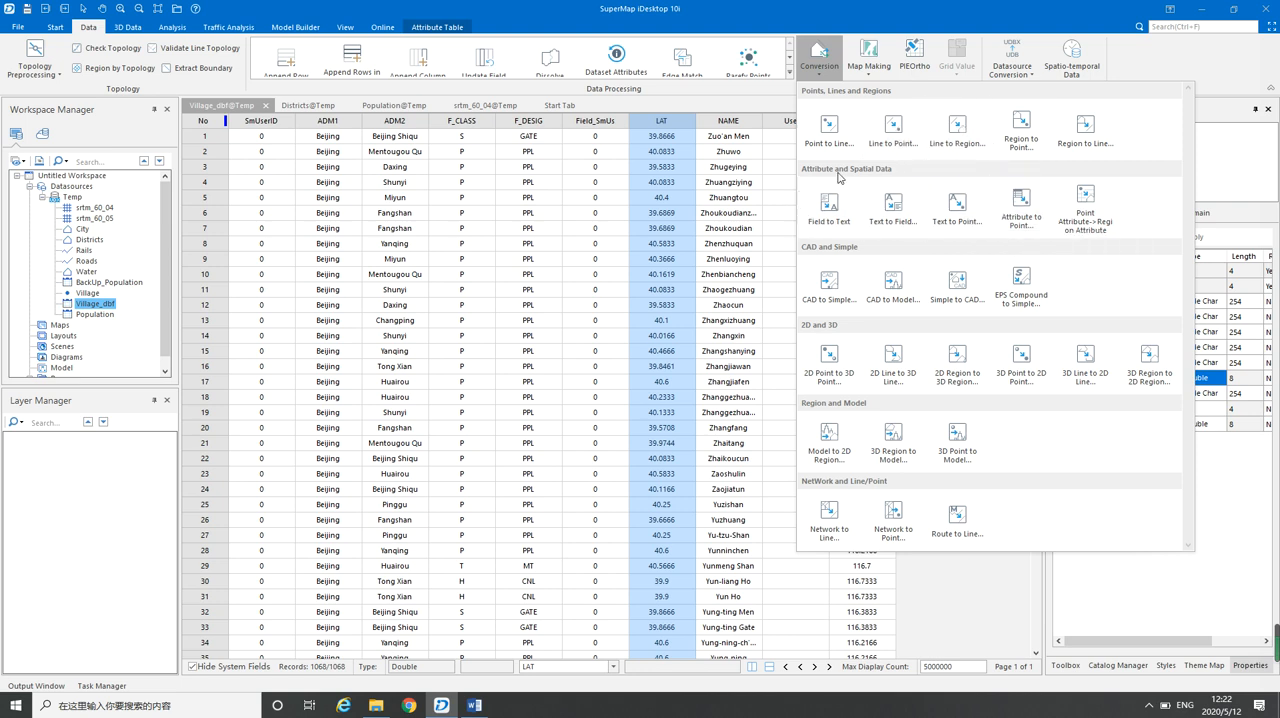
left_click(1031, 226)
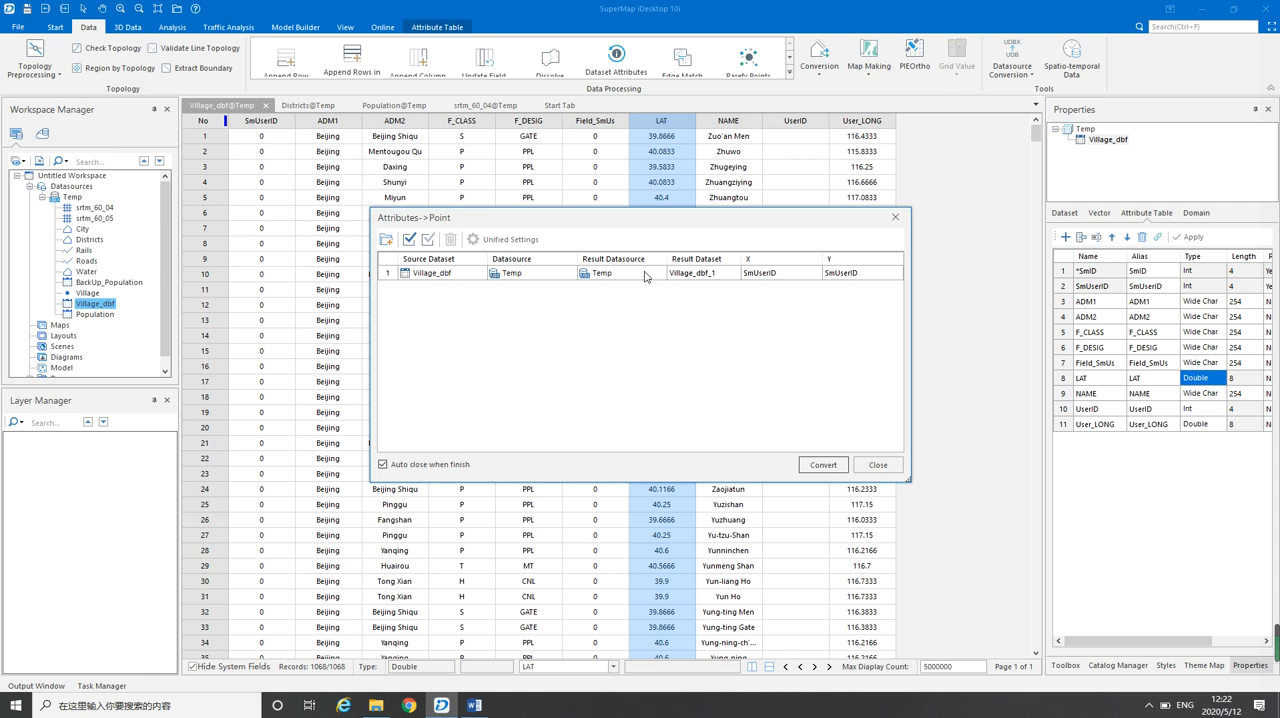
left_click(706, 273)
left_click_drag(696, 272, 726, 270)
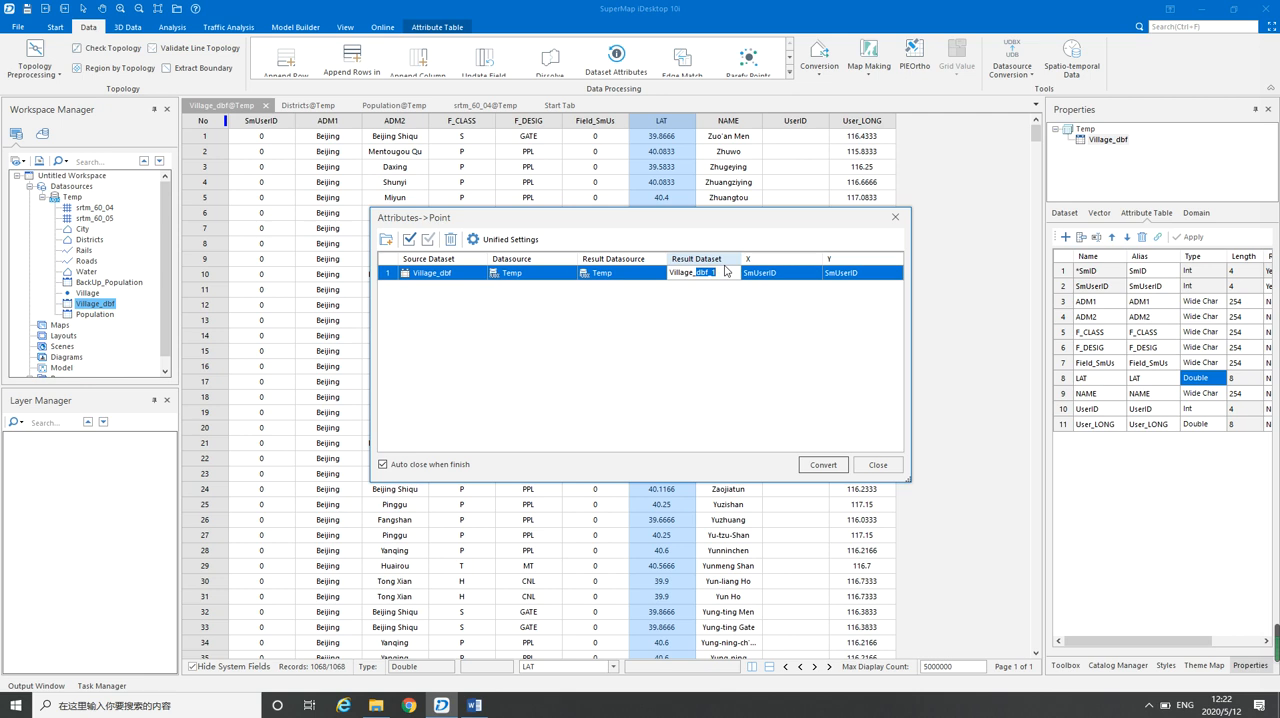
left_click(714, 271)
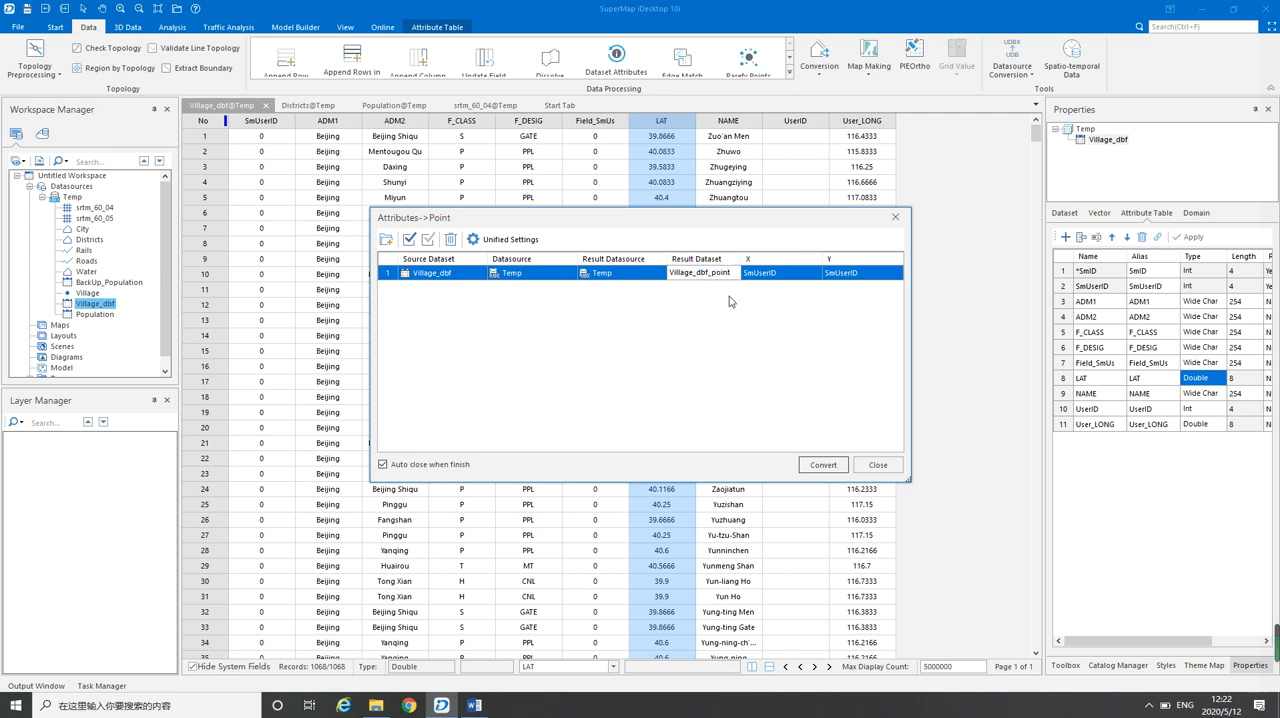
left_click(734, 298)
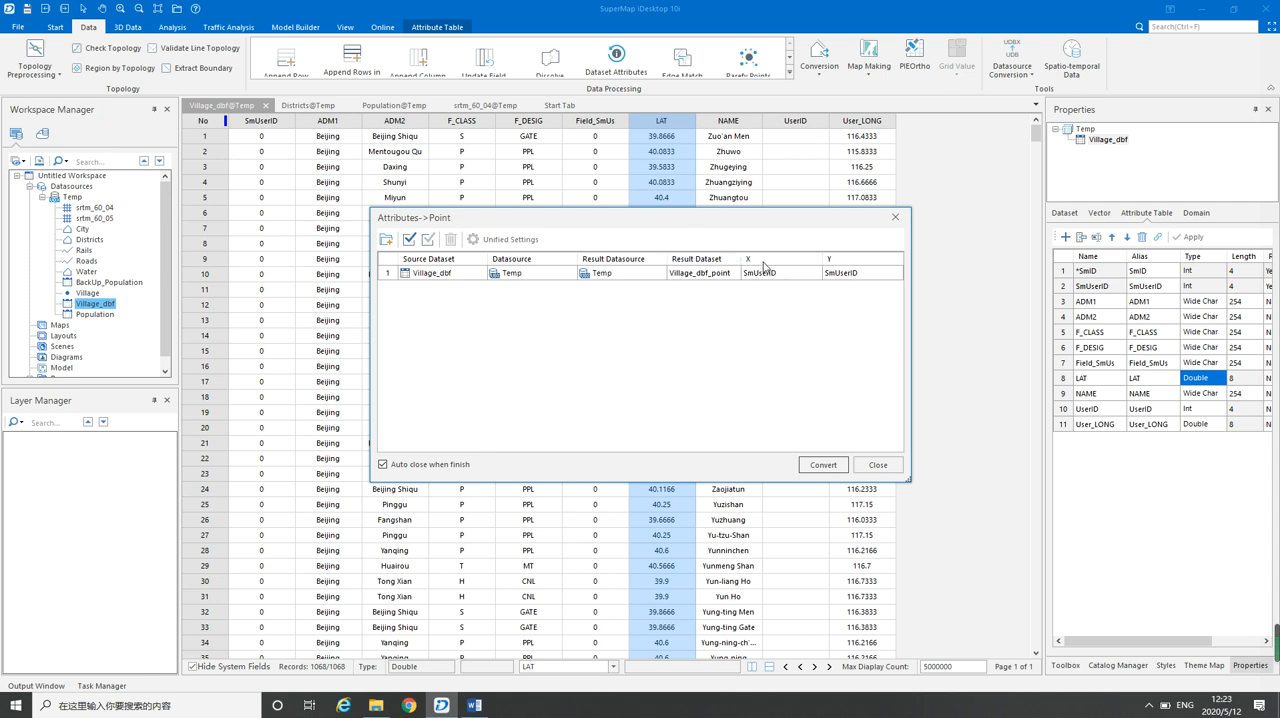
Set X to User_LONG and Y to LAT for the point conversion and run it
left_click(770, 276)
left_click(772, 275)
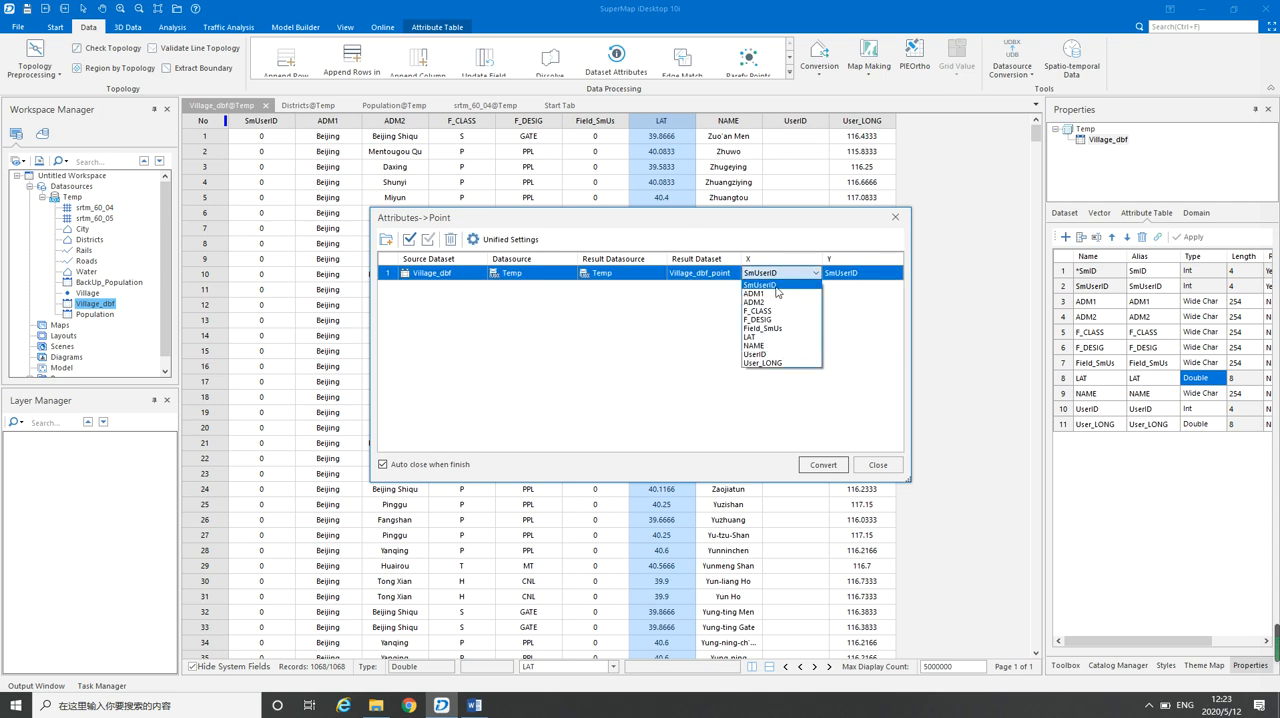
left_click(771, 364)
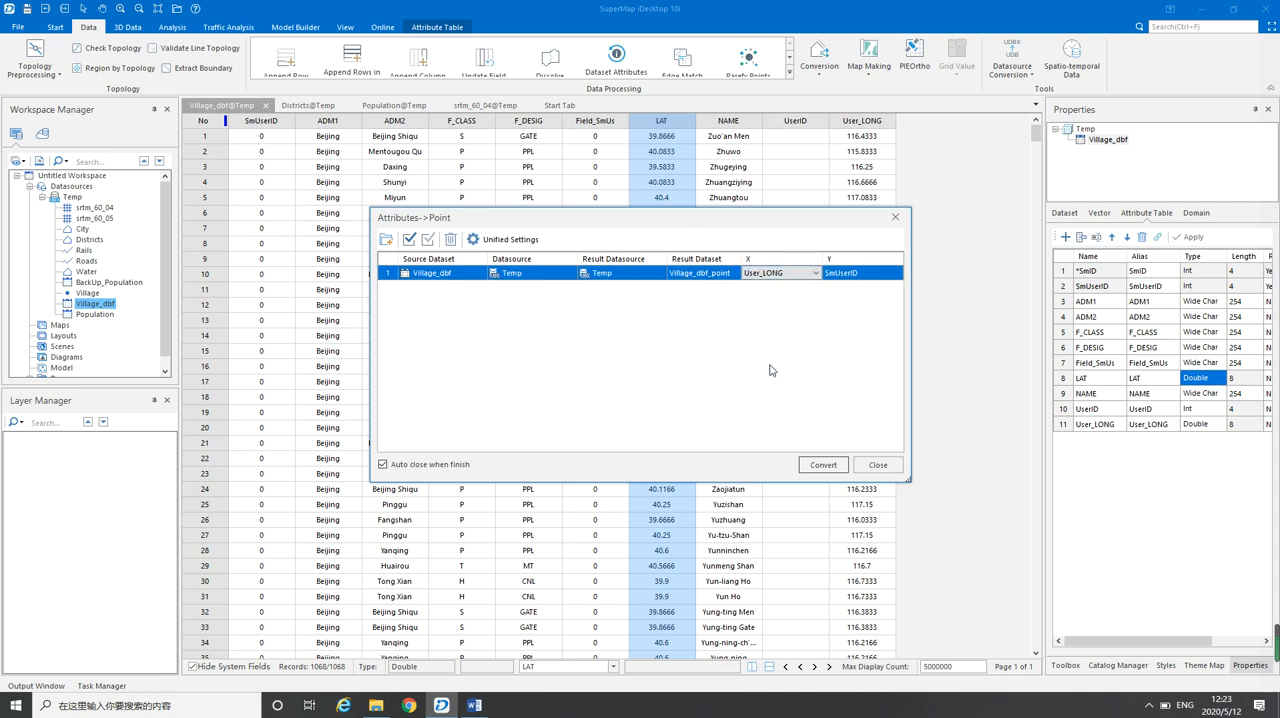
left_click(855, 276)
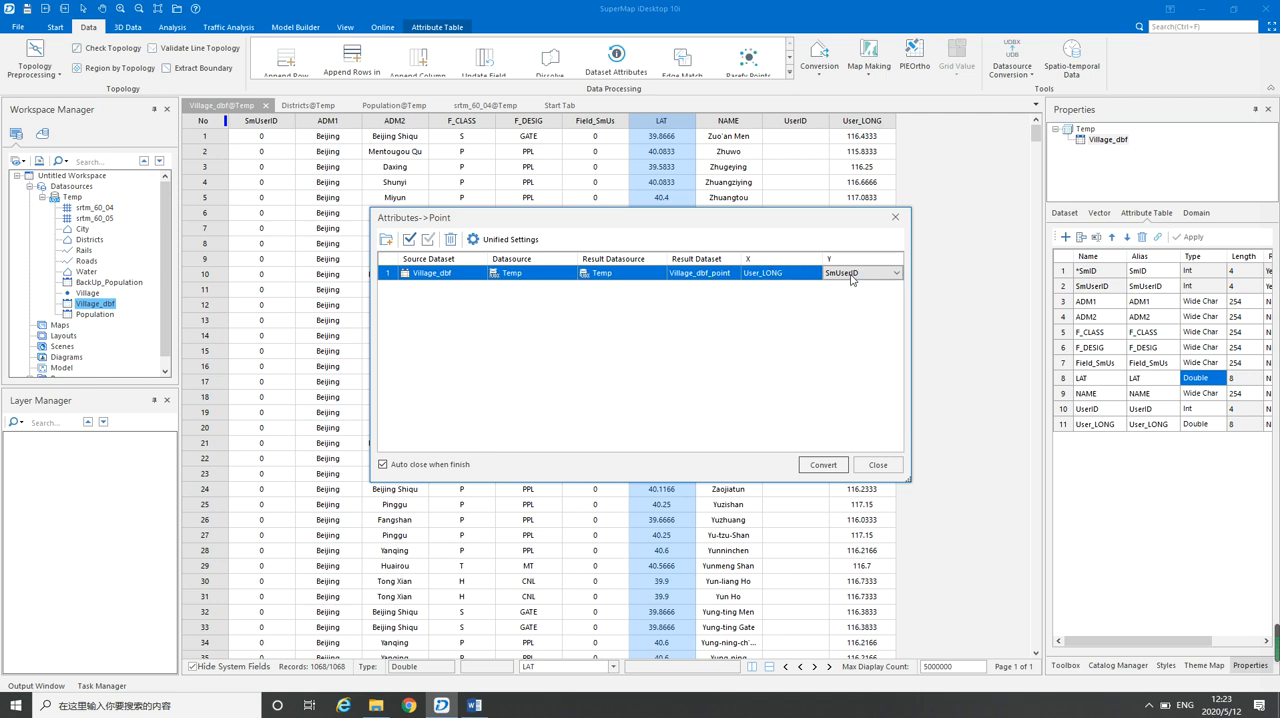
left_click(887, 275)
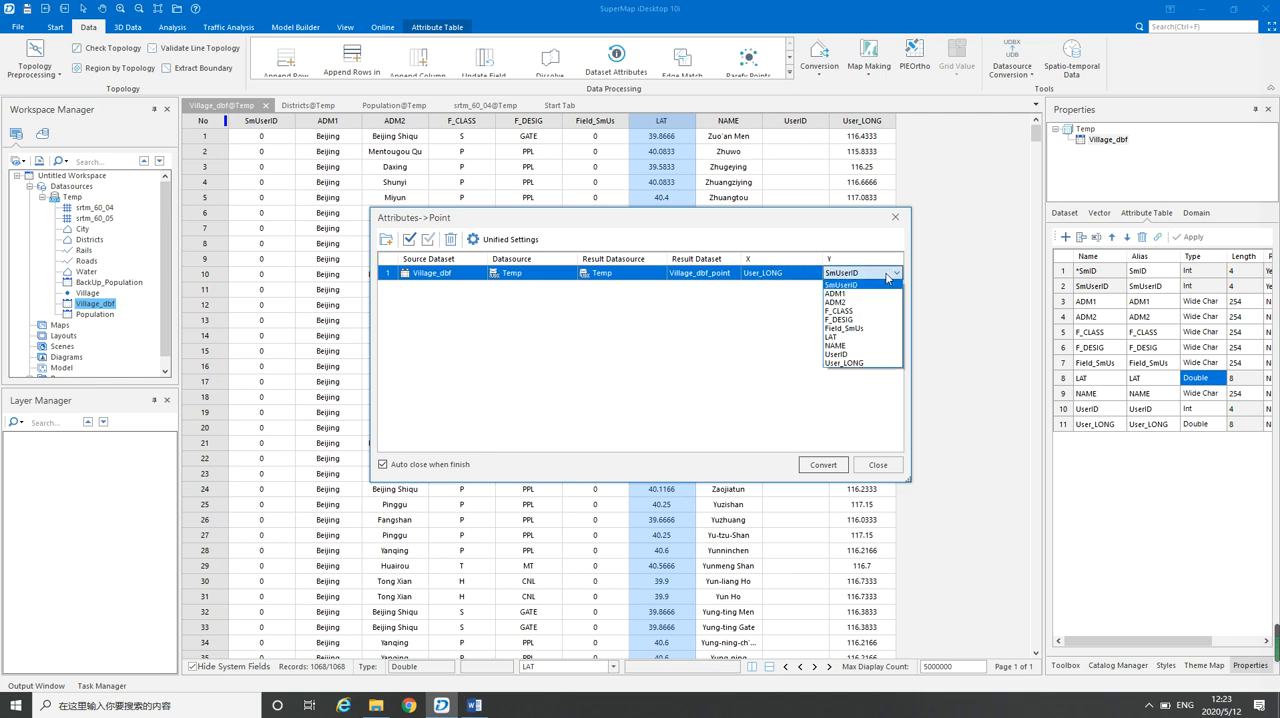
left_click(851, 338)
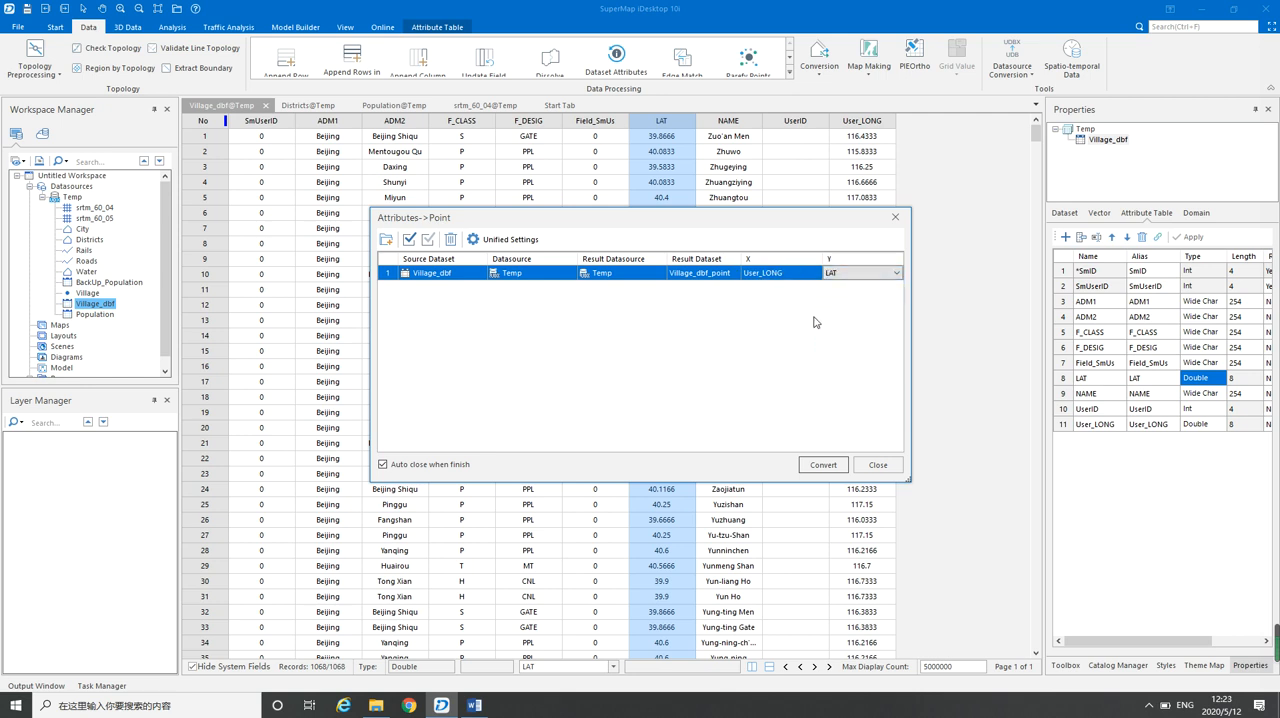
left_click(819, 467)
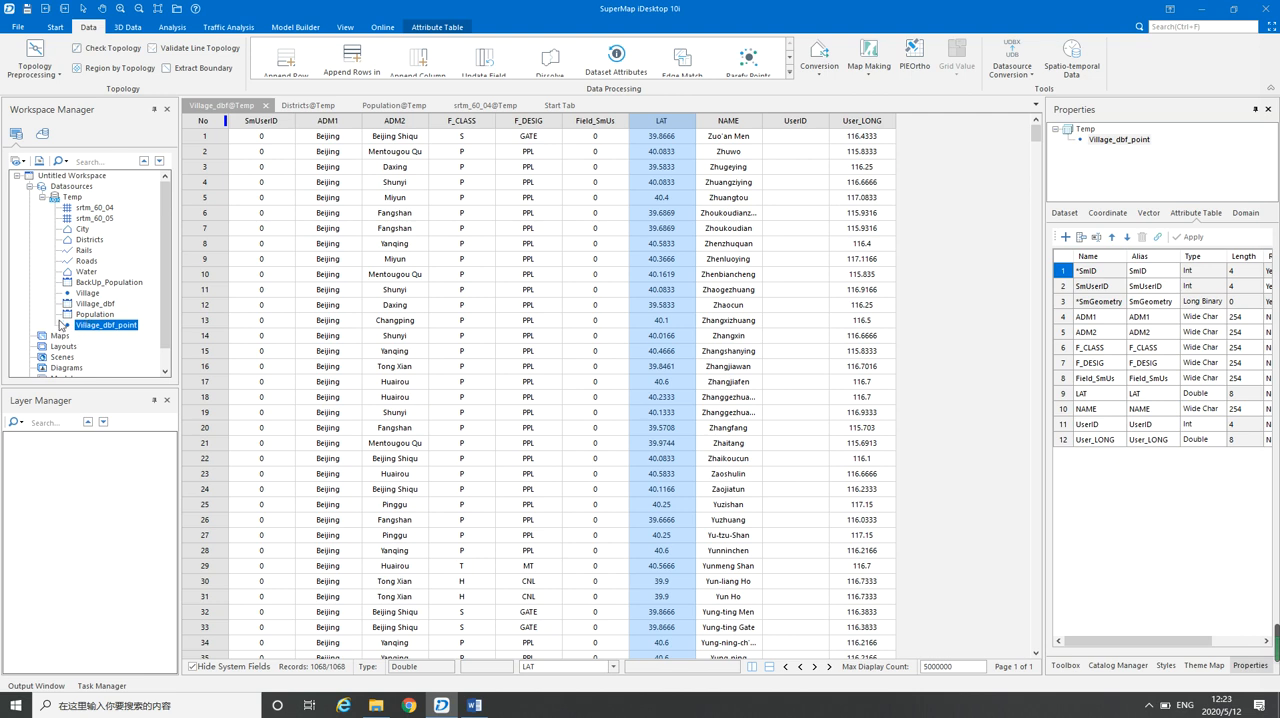
Display the Village_dbf_point dataset in a new map and look over its points
right_click(99, 331)
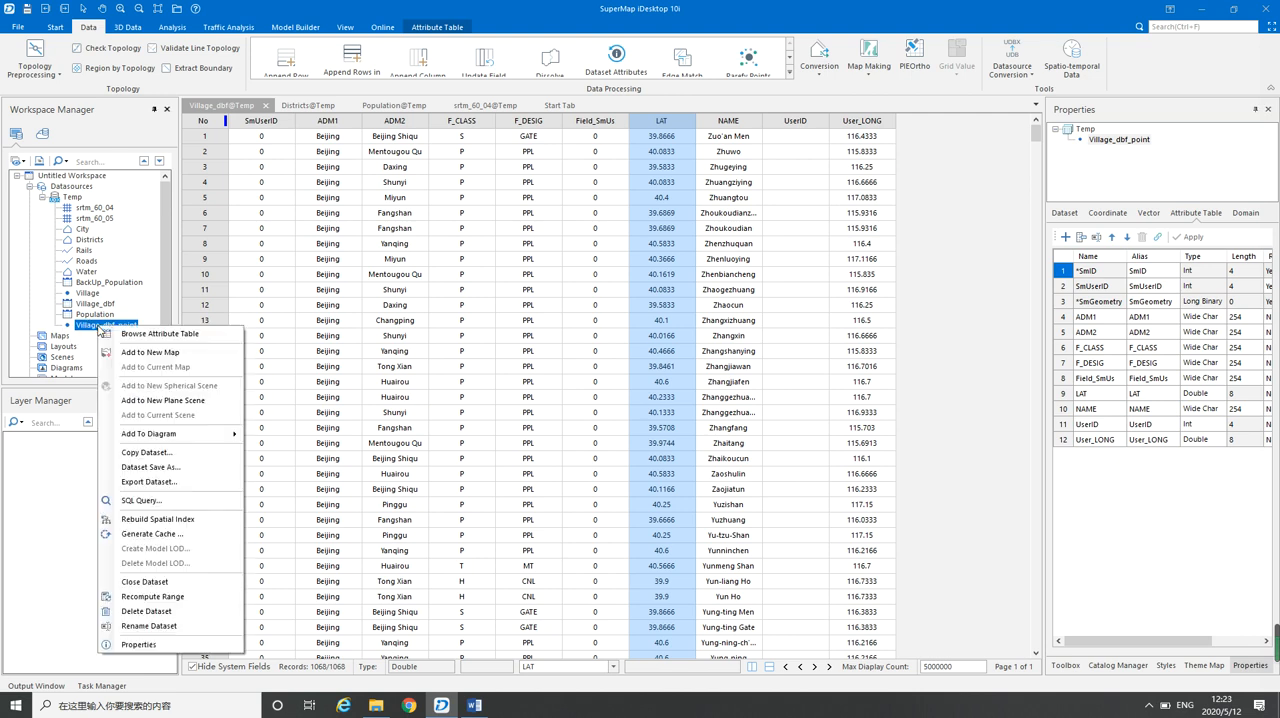
left_click(142, 353)
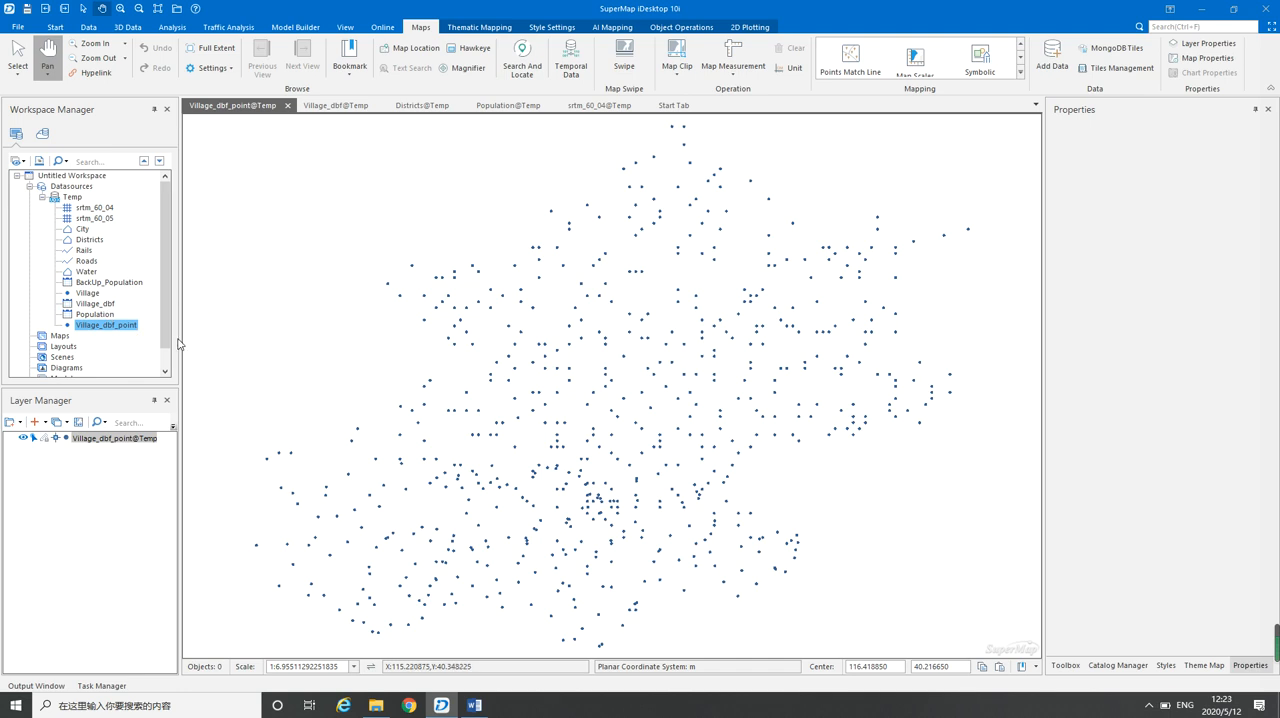
left_click_drag(604, 416, 585, 399)
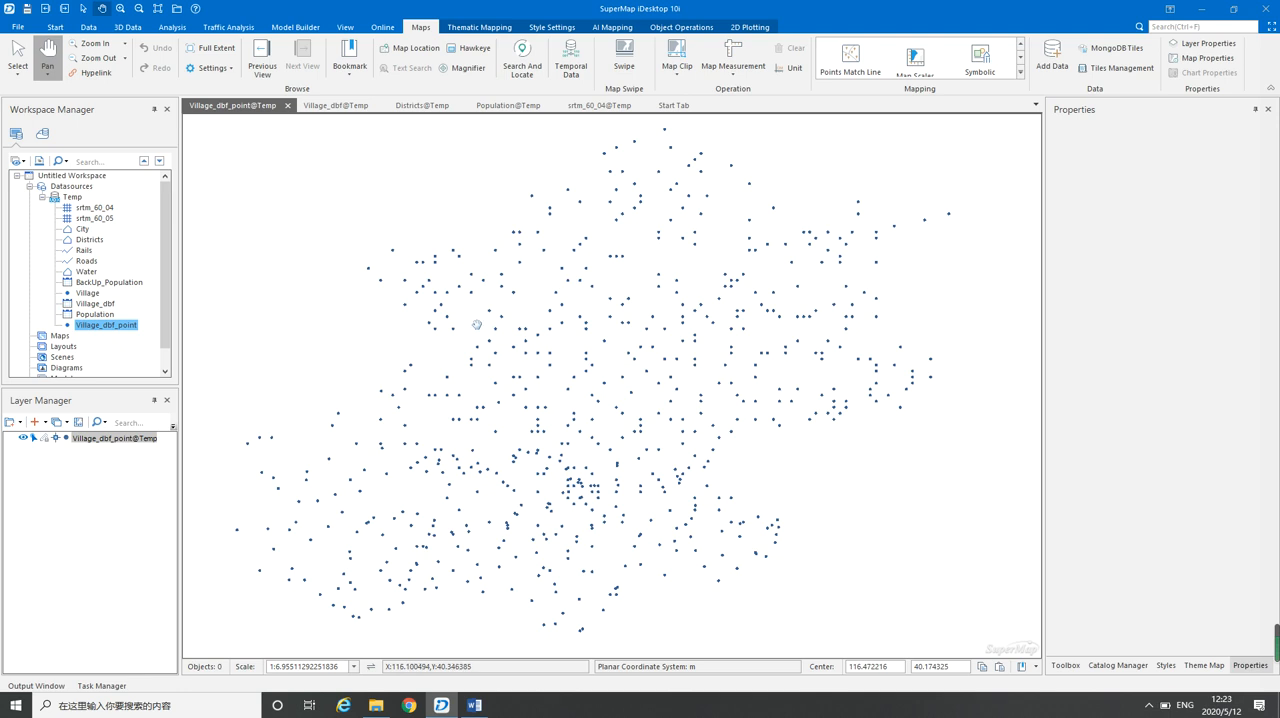
Switch to Day2 Data Processing.docx in Word and read from the point conversion section through to the Raster Mosaic section
left_click(474, 705)
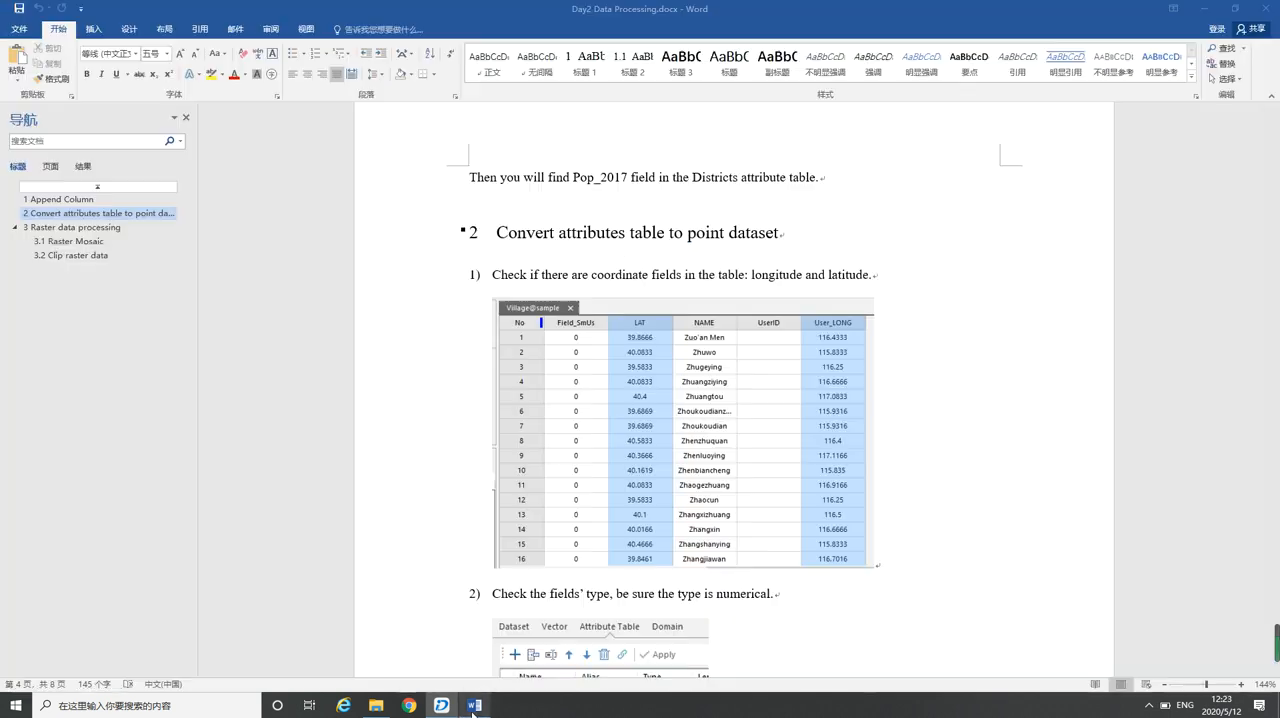
scroll(588, 380, "down", 15)
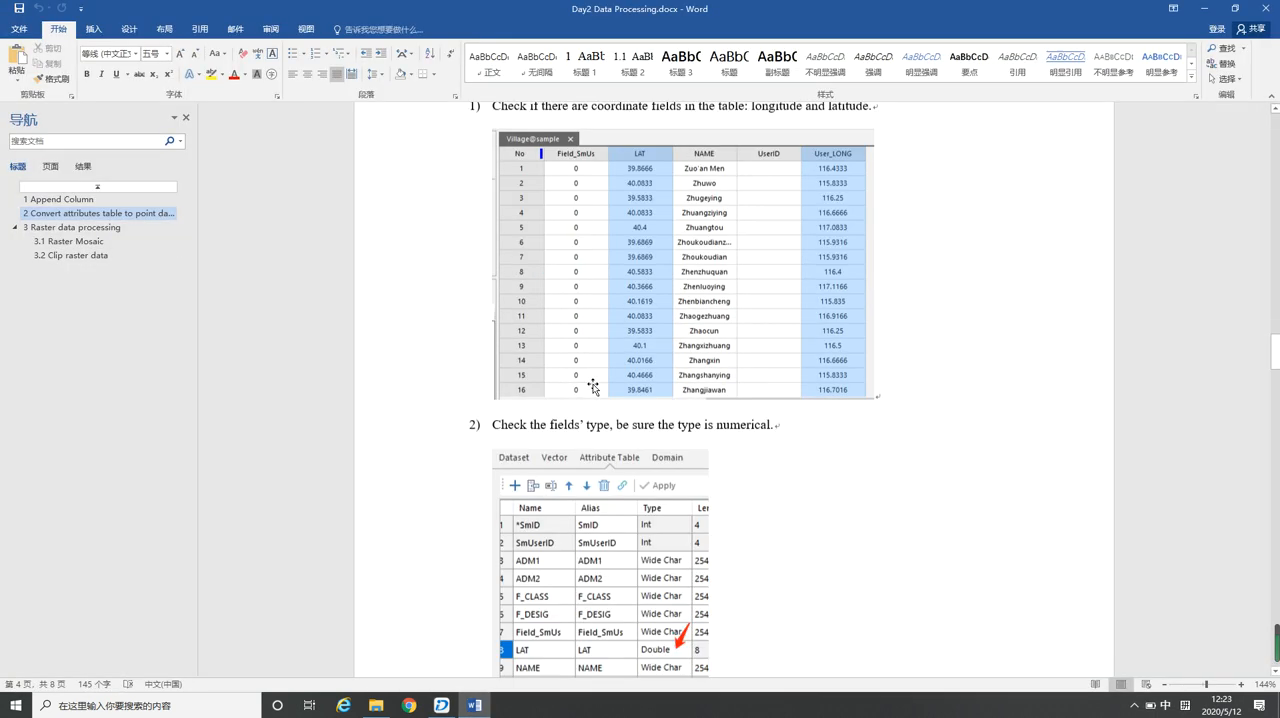
scroll(593, 386, "down", 10)
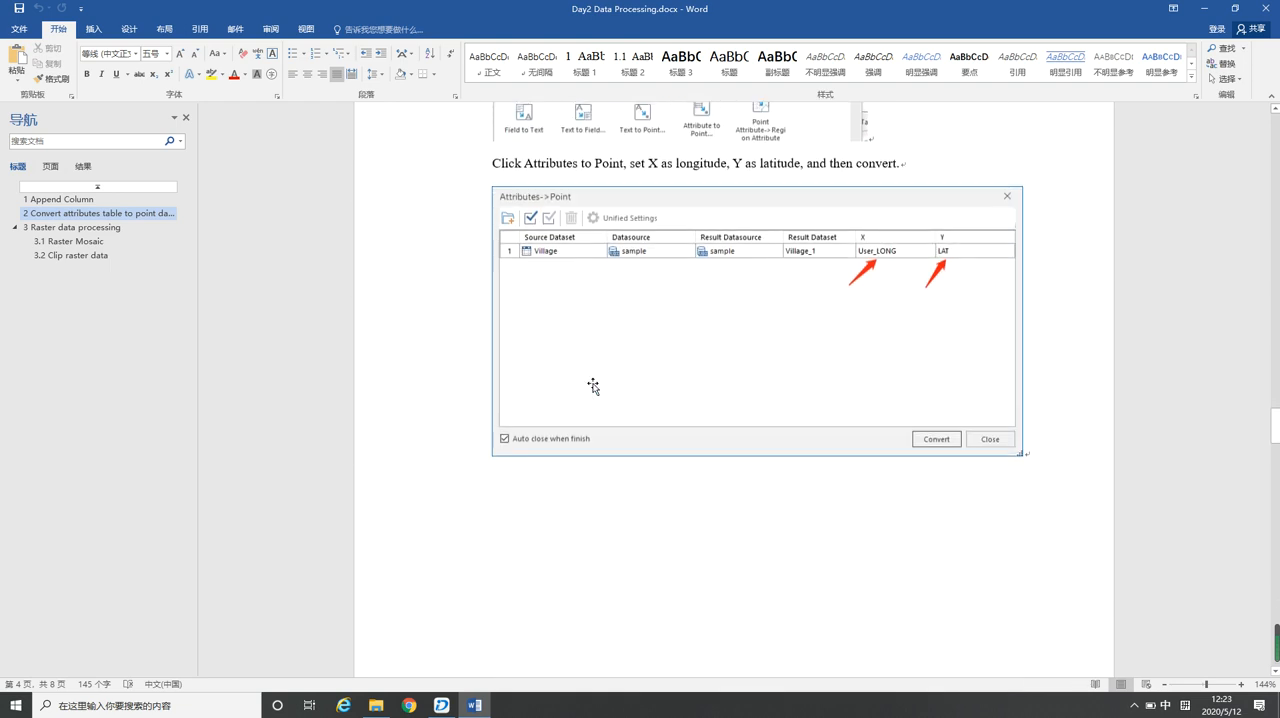
scroll(593, 386, "down", 1)
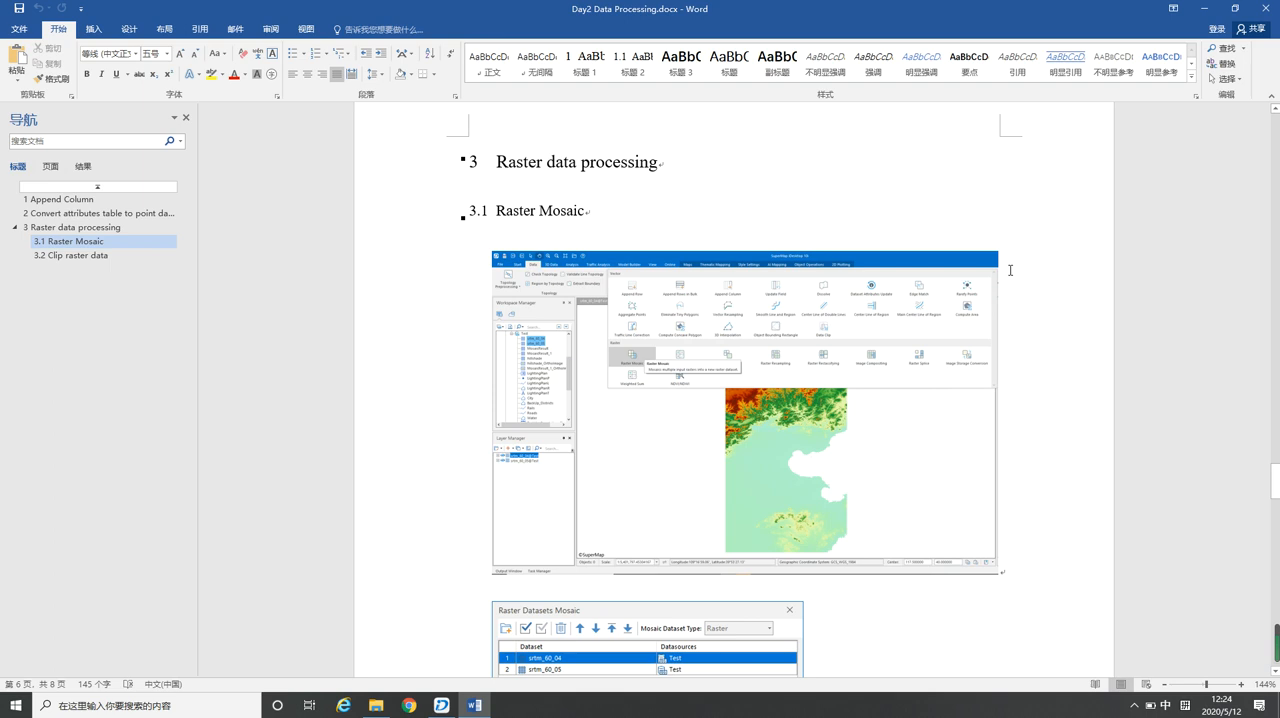
Switch back to SuperMap iDesktop and start a Raster Mosaic with srtm_60_05 and srtm_60_04 from the Temp datasource as inputs
left_click(1208, 13)
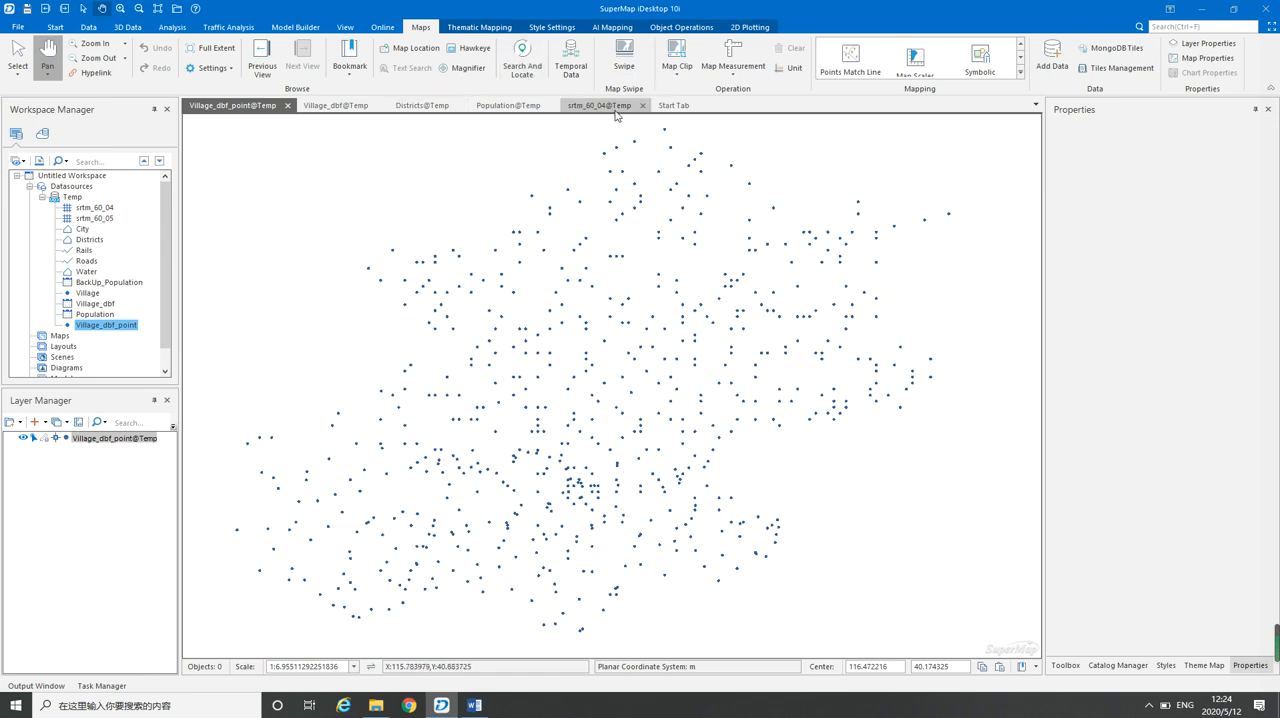
left_click(95, 208)
left_click(96, 218)
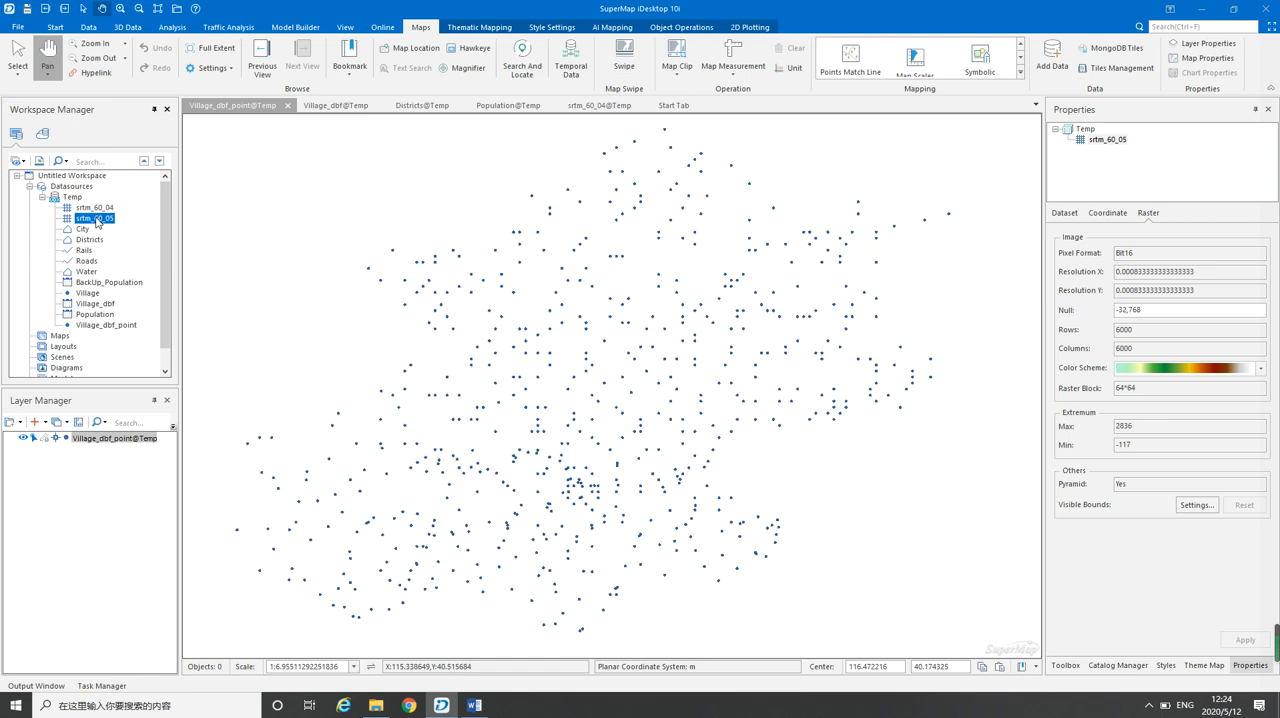
left_click(87, 29)
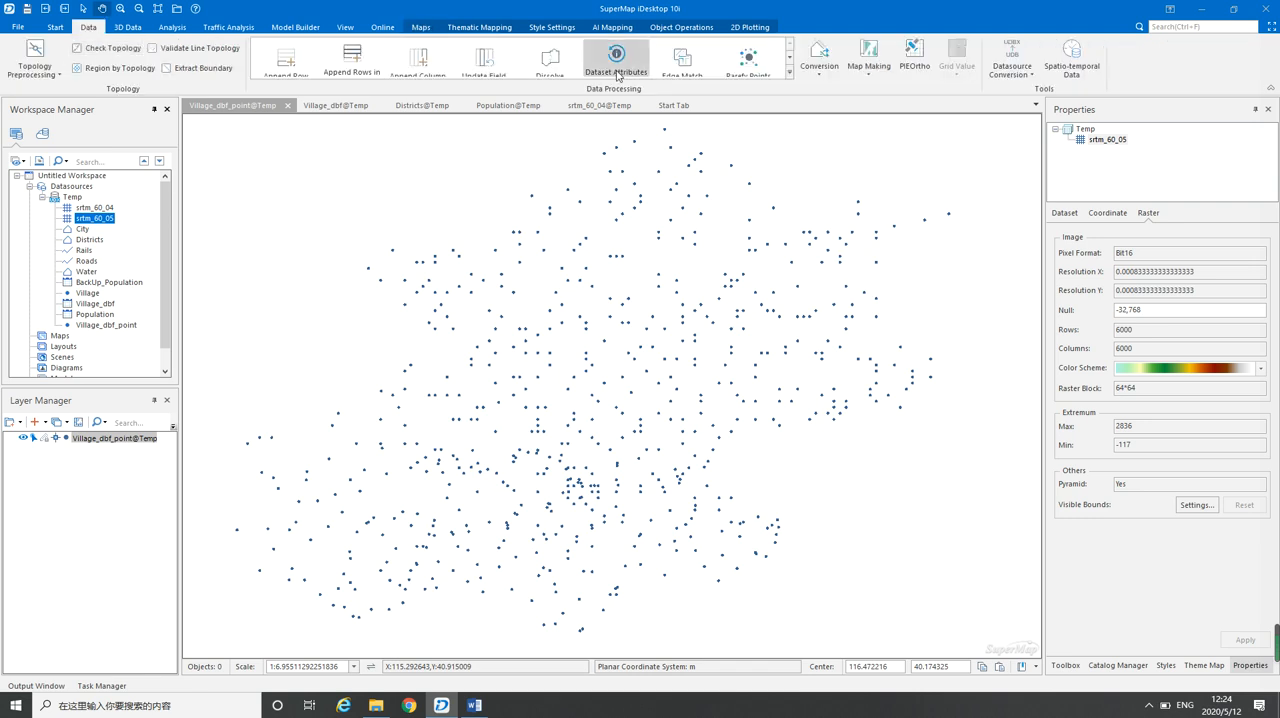
left_click(788, 73)
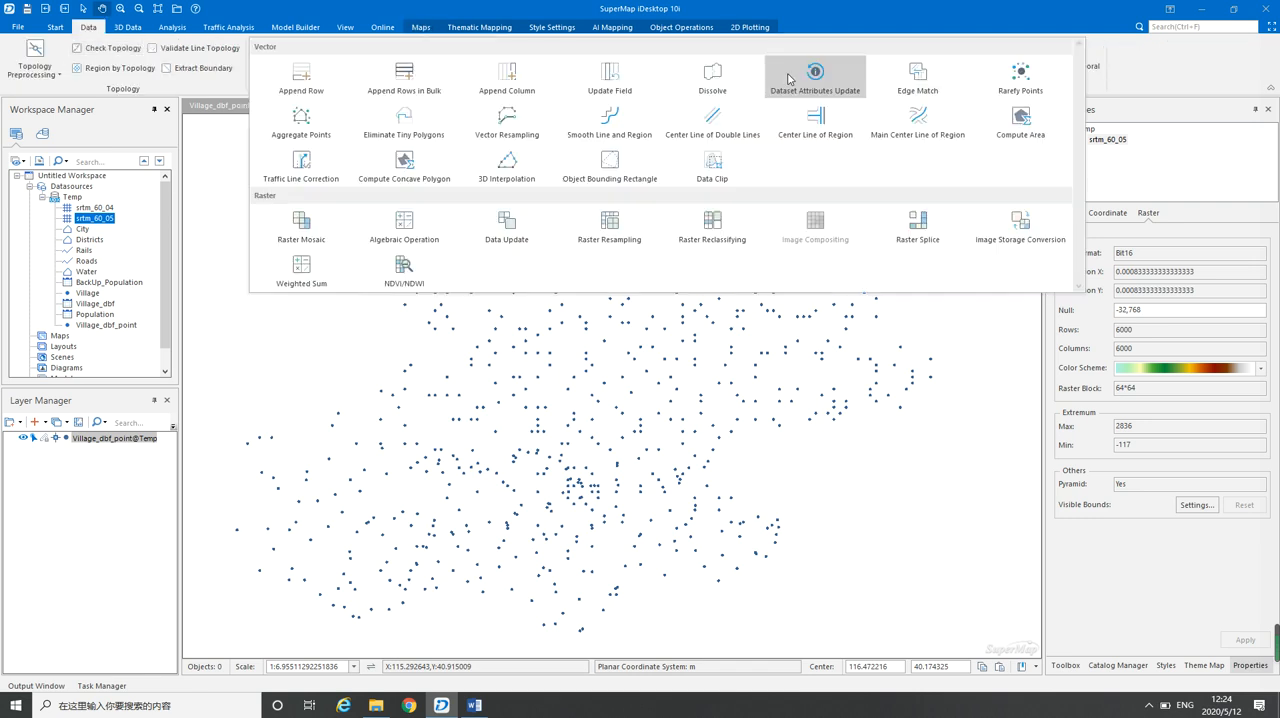
left_click(309, 222)
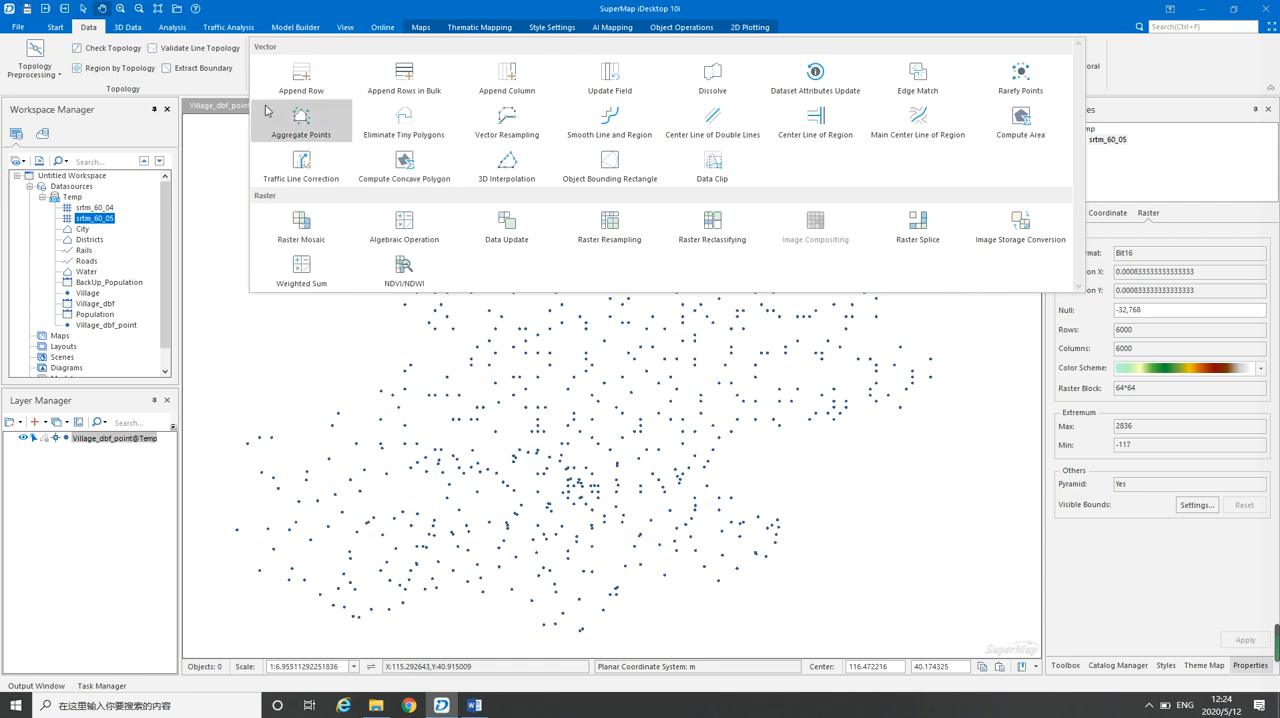
left_click(238, 87)
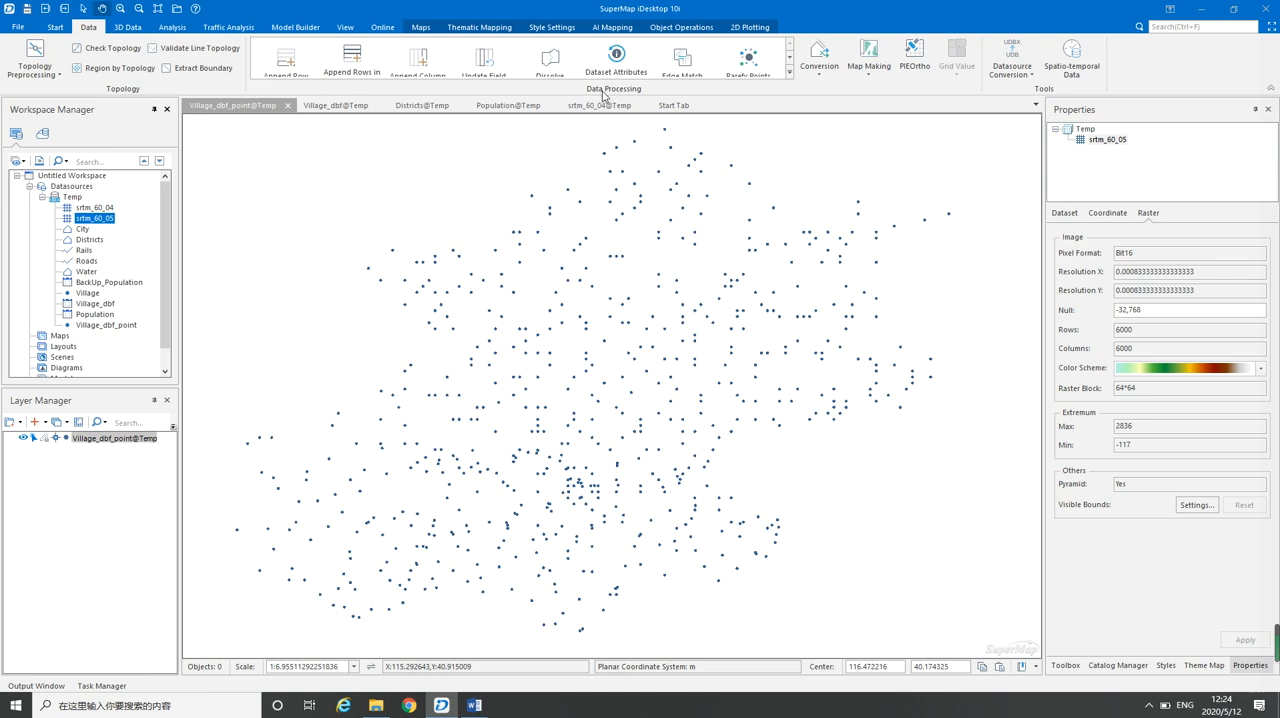
left_click(789, 73)
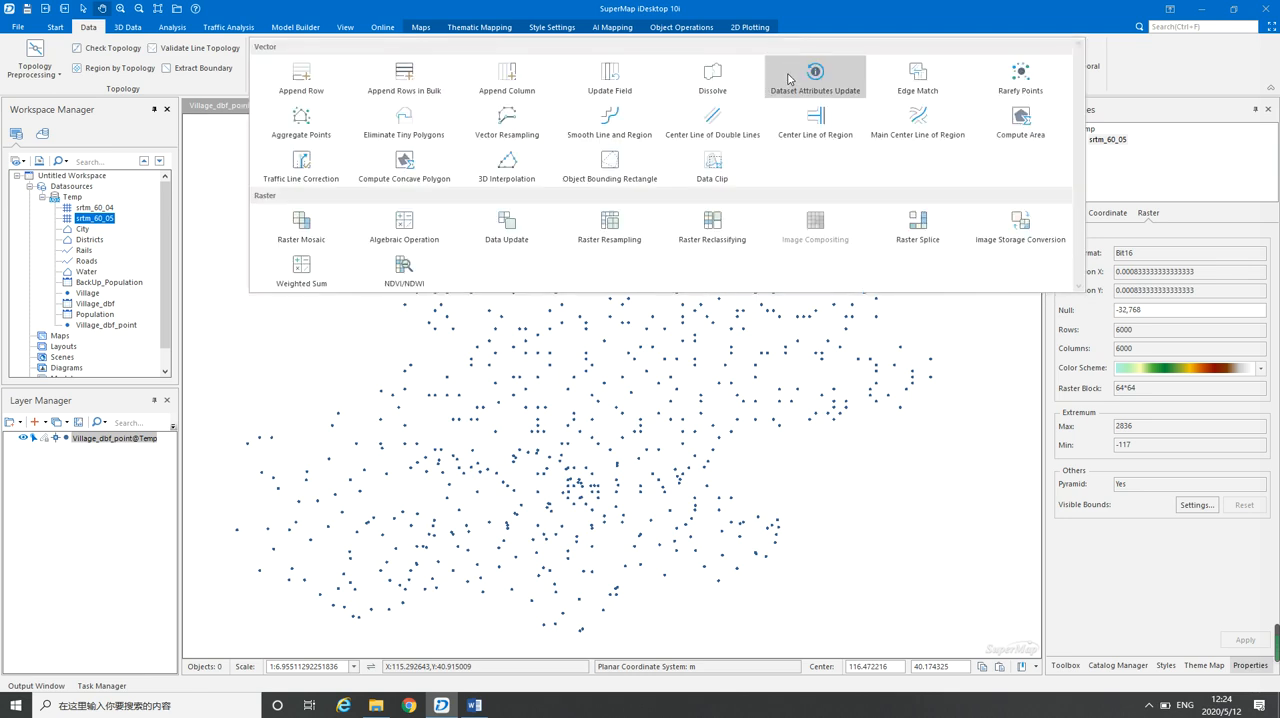
left_click(301, 224)
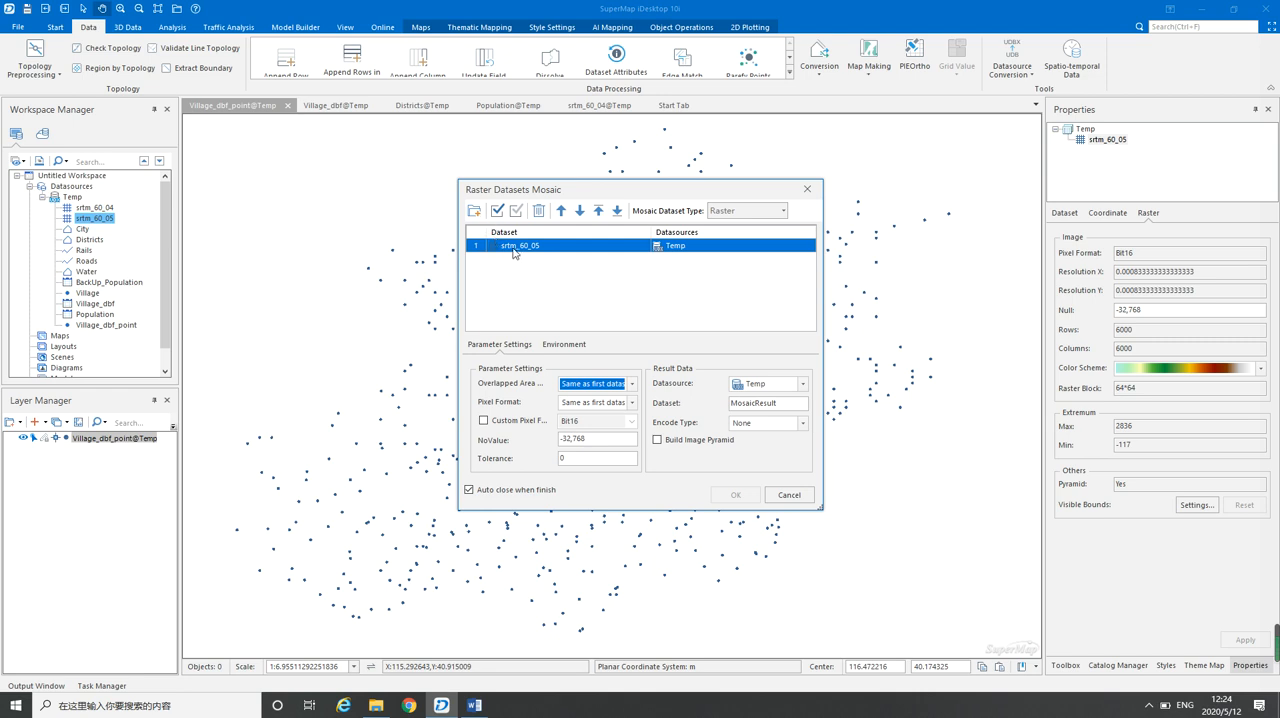
left_click(474, 210)
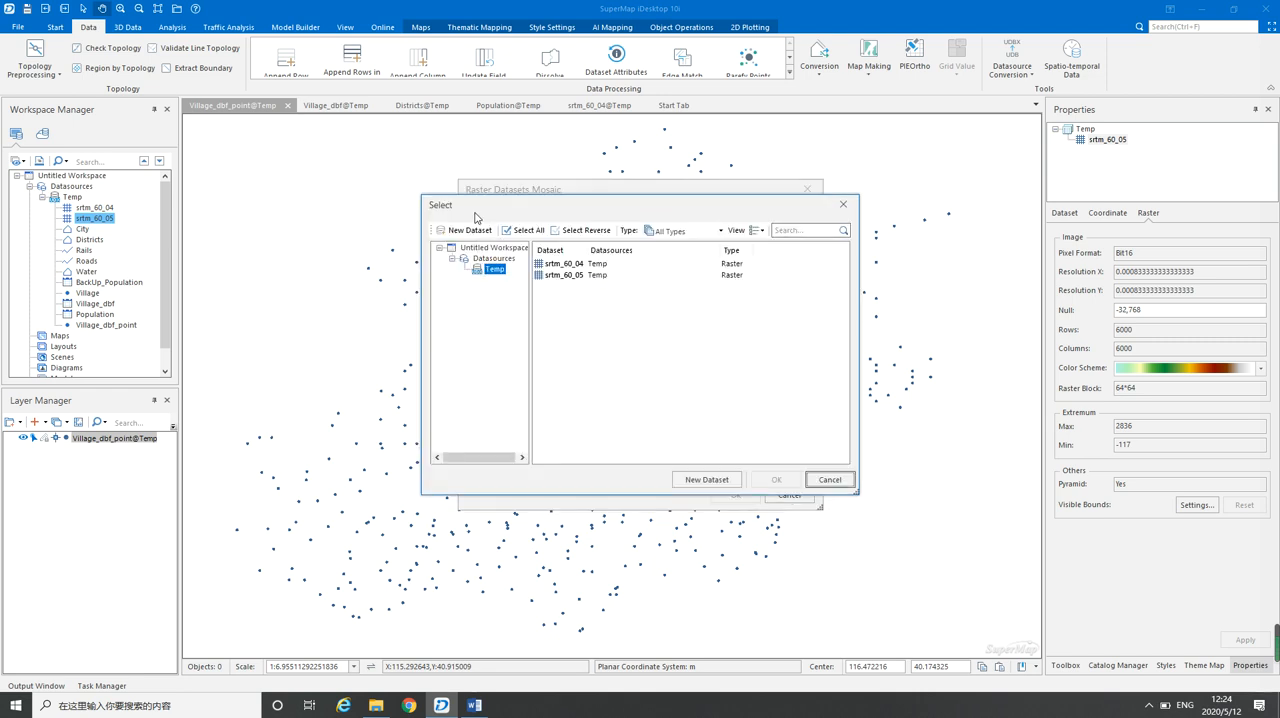
double_click(575, 266)
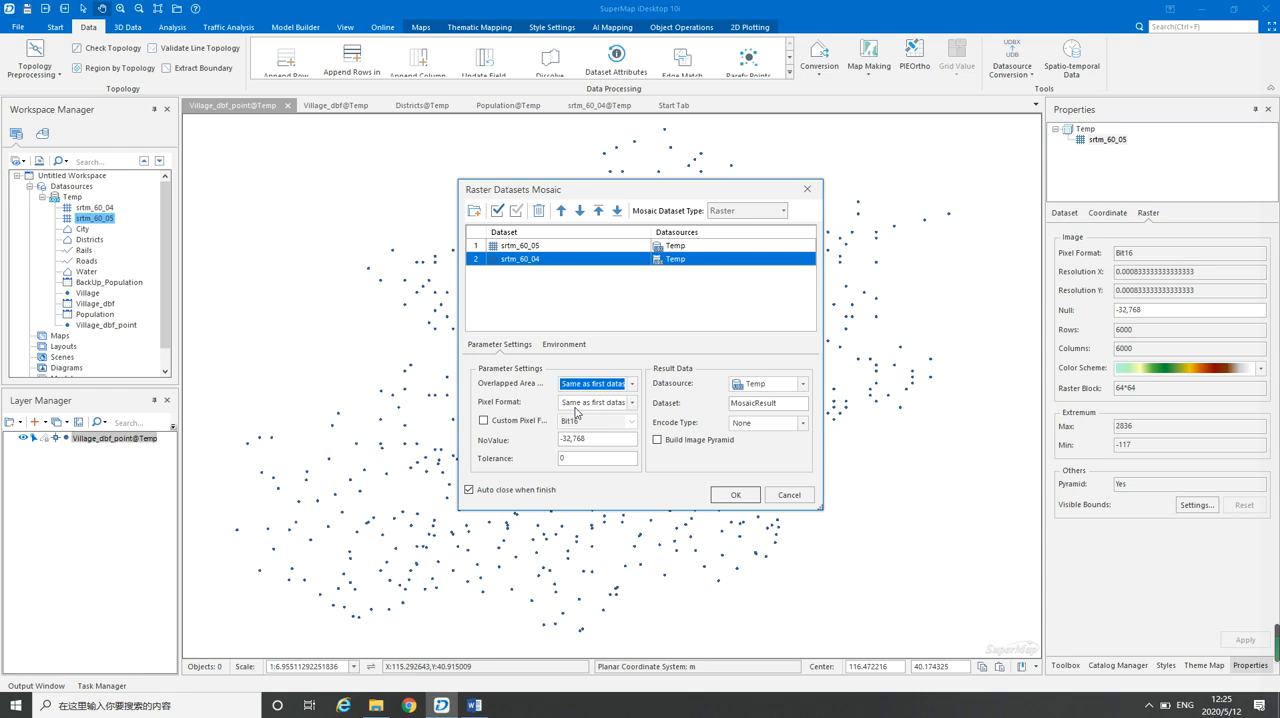
Name the mosaic result dataset DEM, set its encode type to LZW, and run the mosaic
left_click(632, 402)
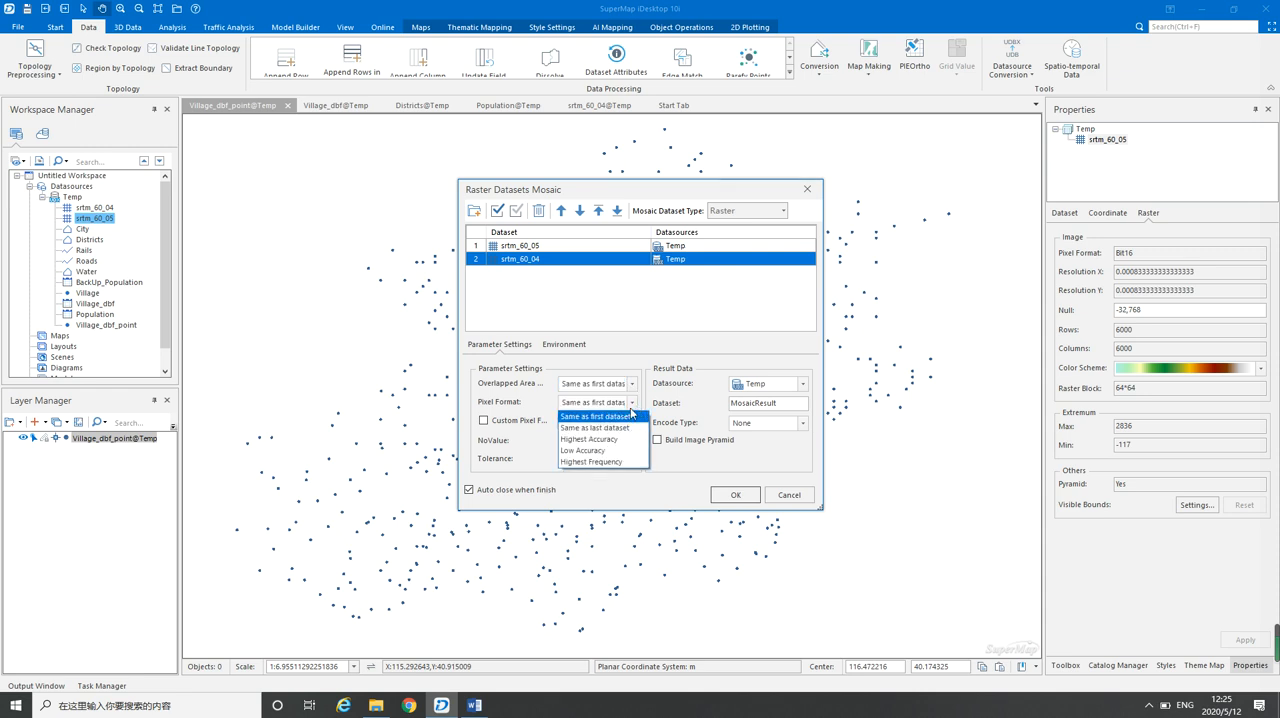
left_click(632, 405)
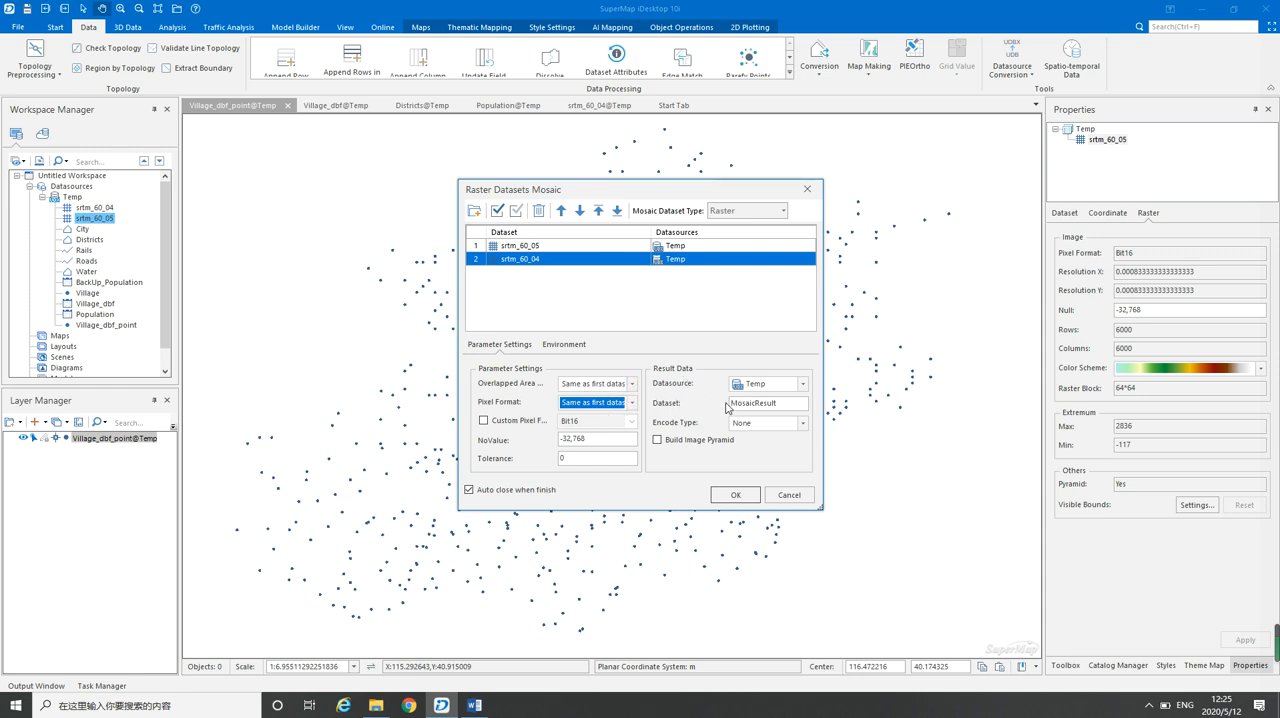
left_click(781, 404)
left_click_drag(781, 404, 723, 404)
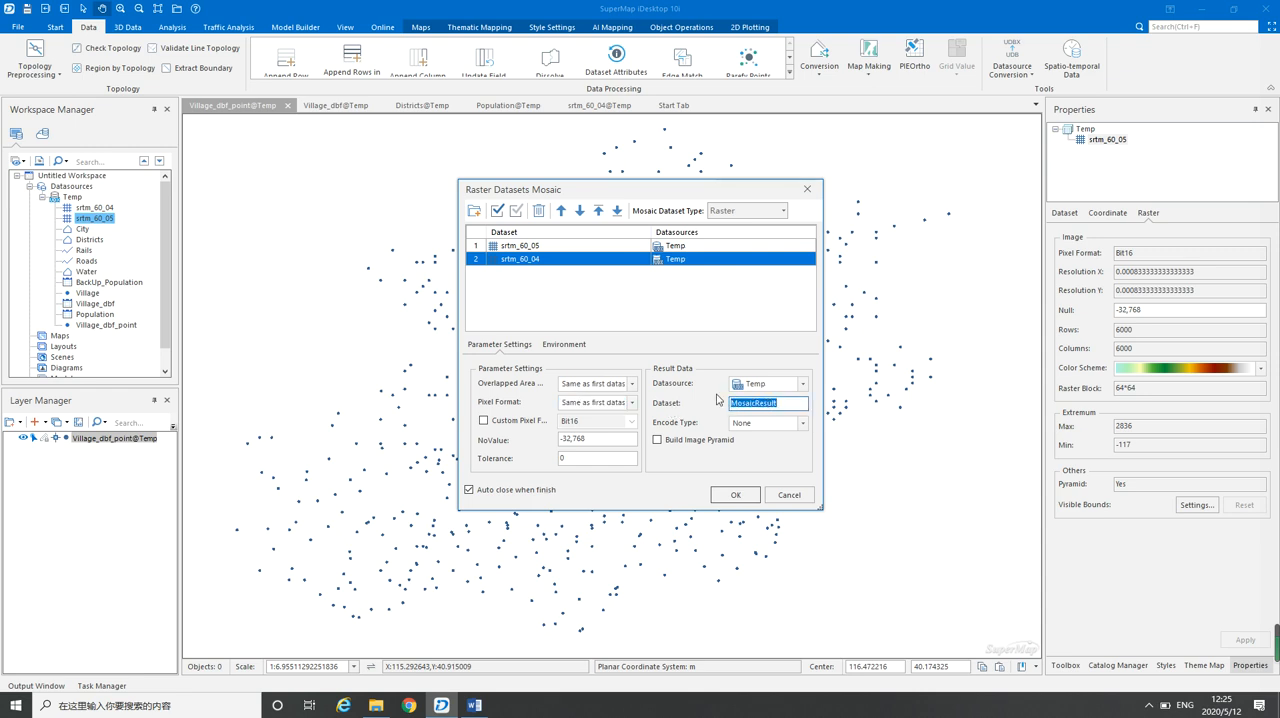
type("DEM")
left_click(802, 424)
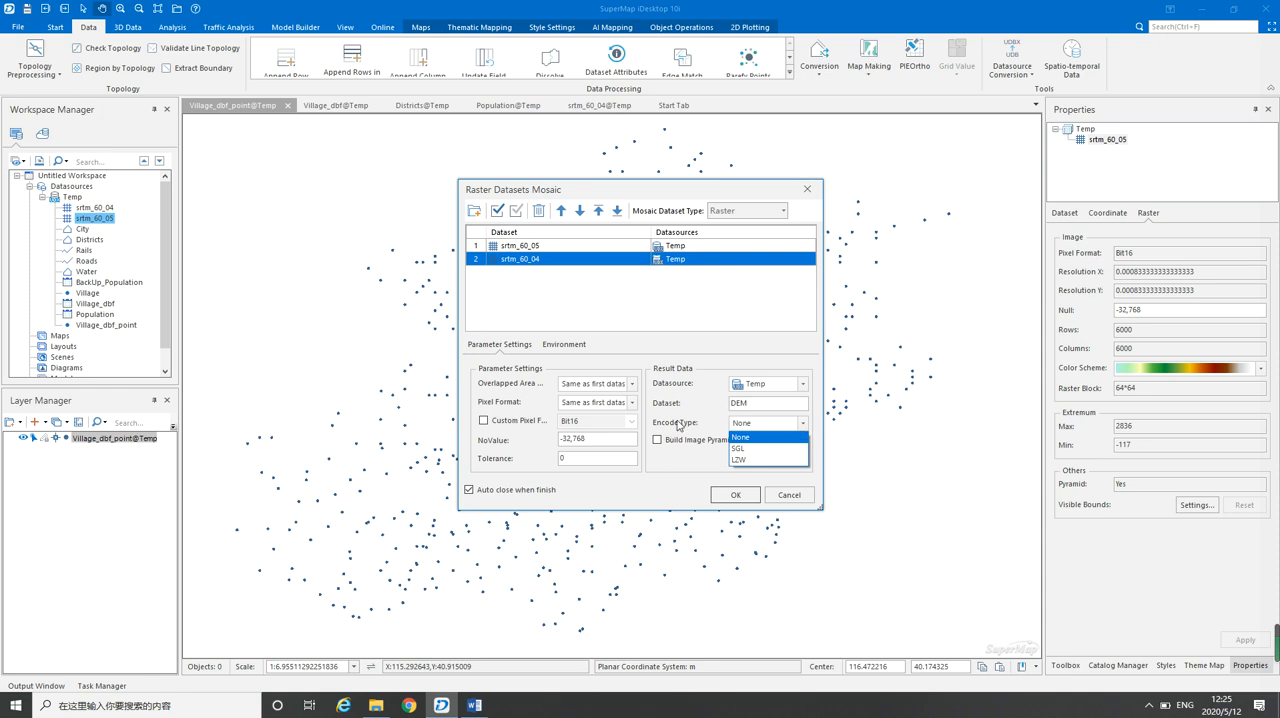
left_click(742, 461)
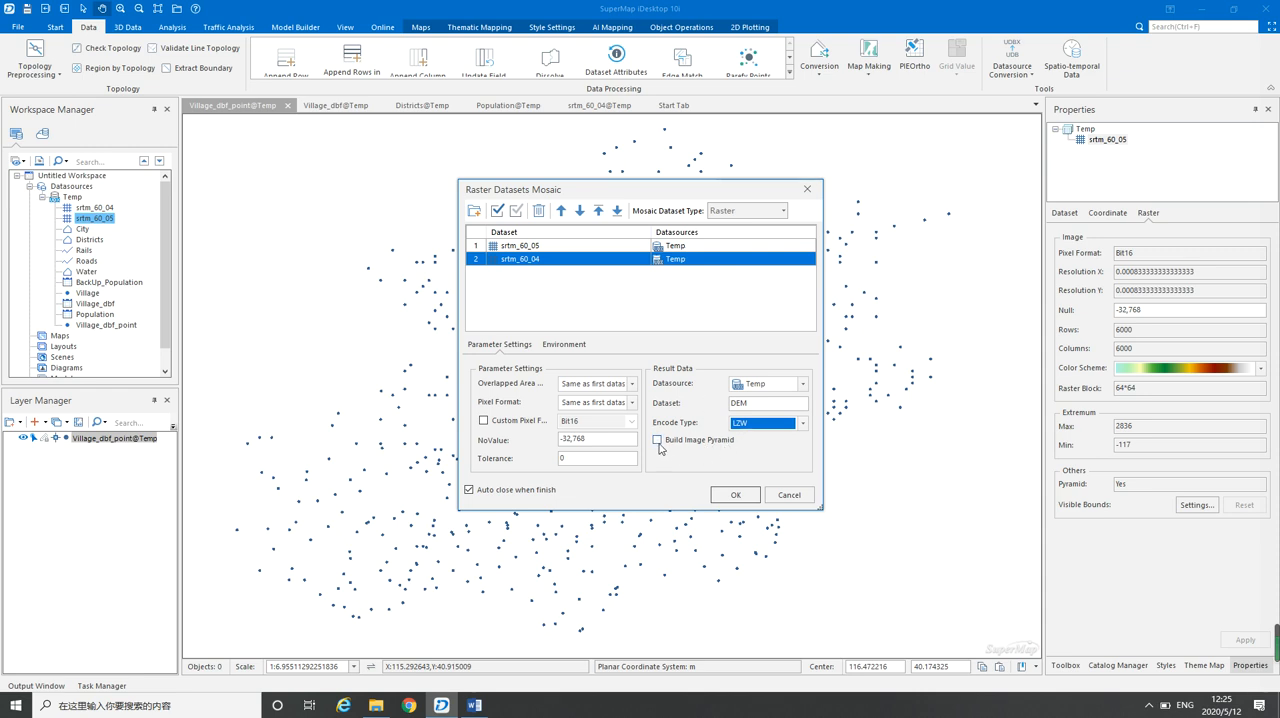
left_click(737, 499)
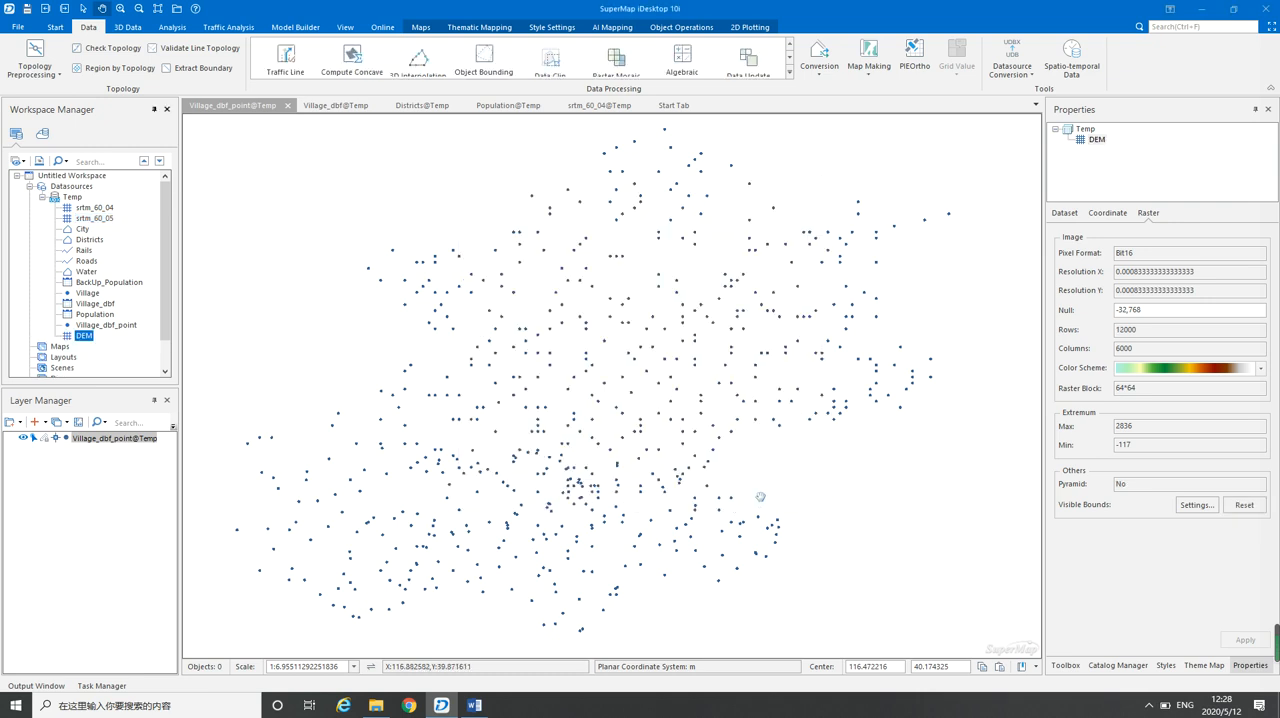
Add the DEM dataset to the current map, building its image pyramid, and look over the mosaicked raster
right_click(84, 337)
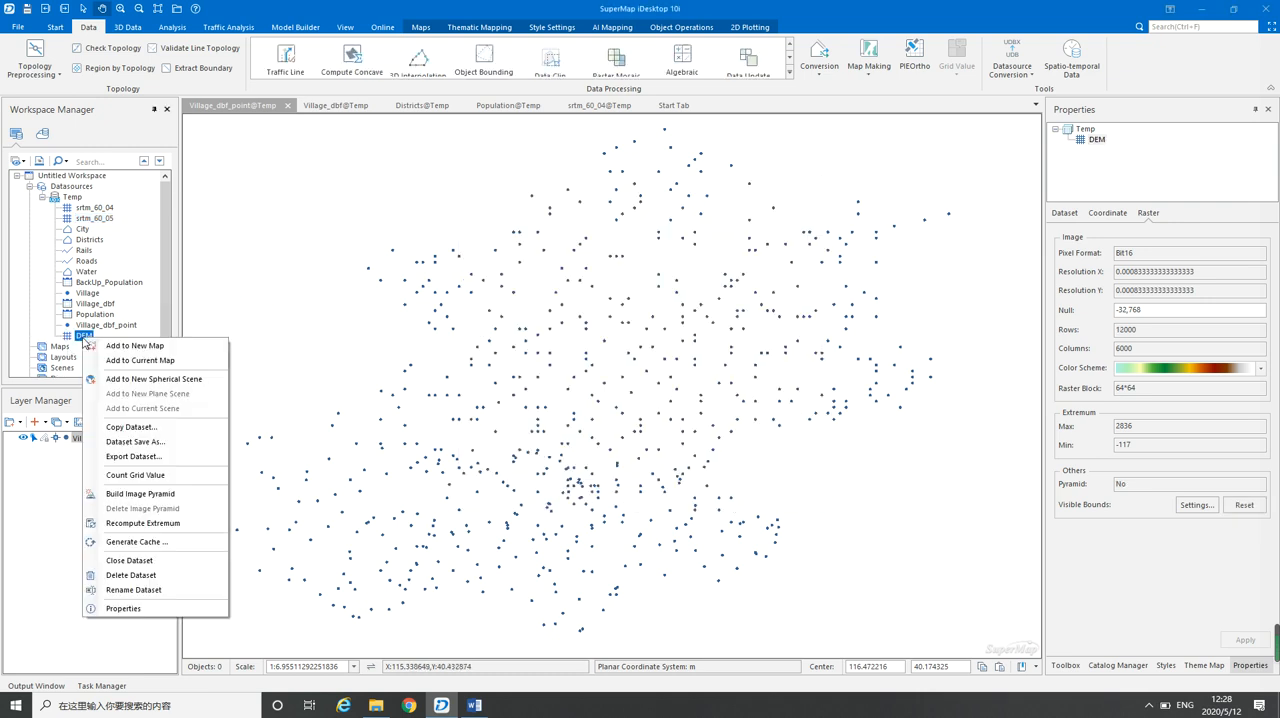
left_click(147, 362)
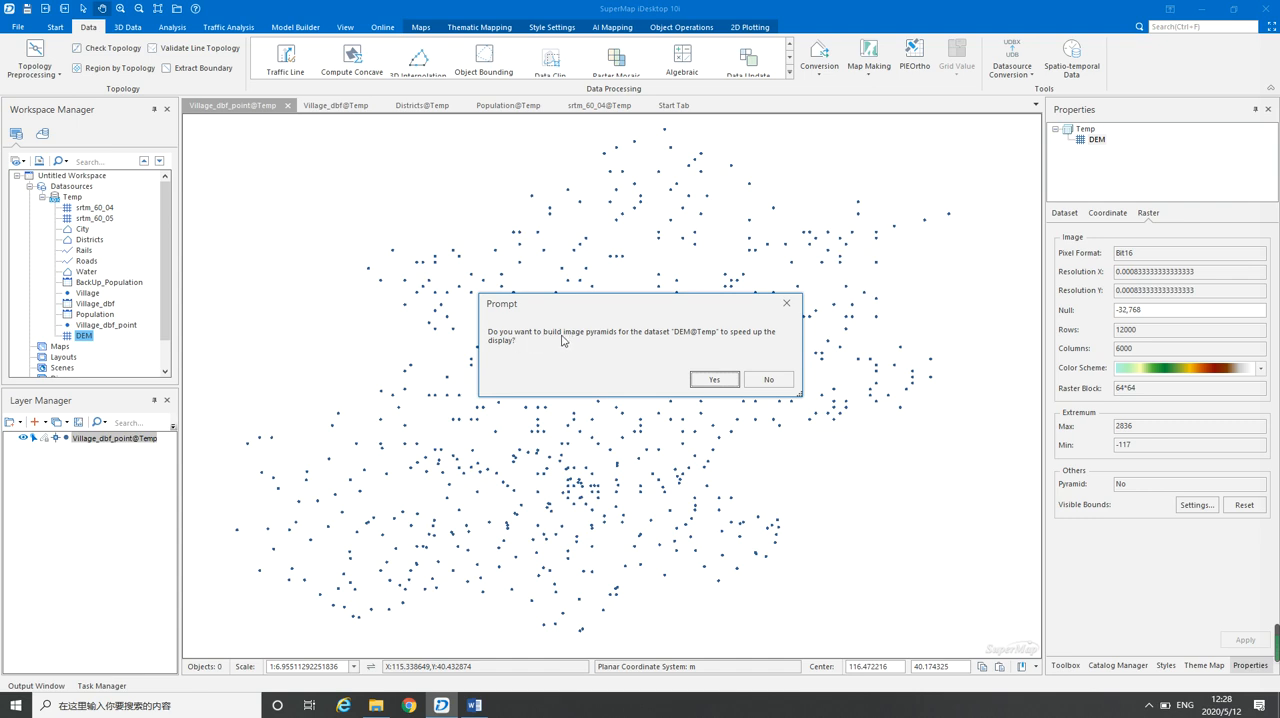
left_click(714, 380)
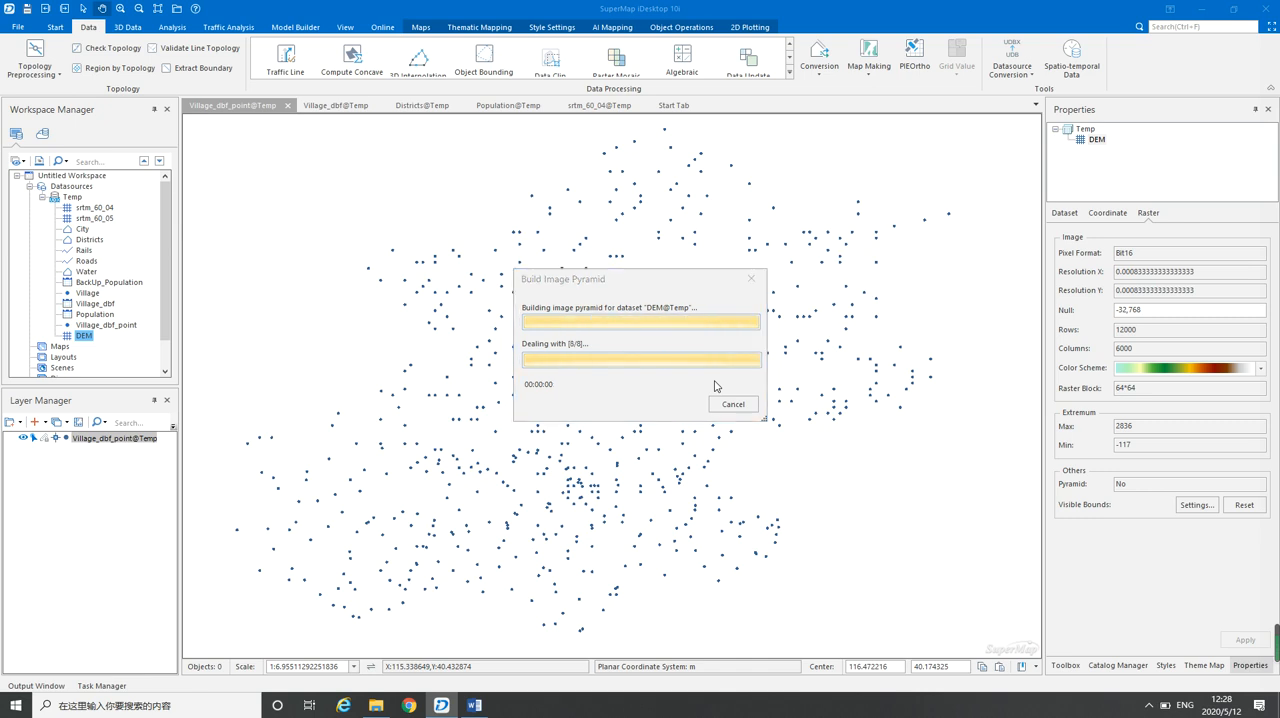
scroll(635, 360, "down", 3)
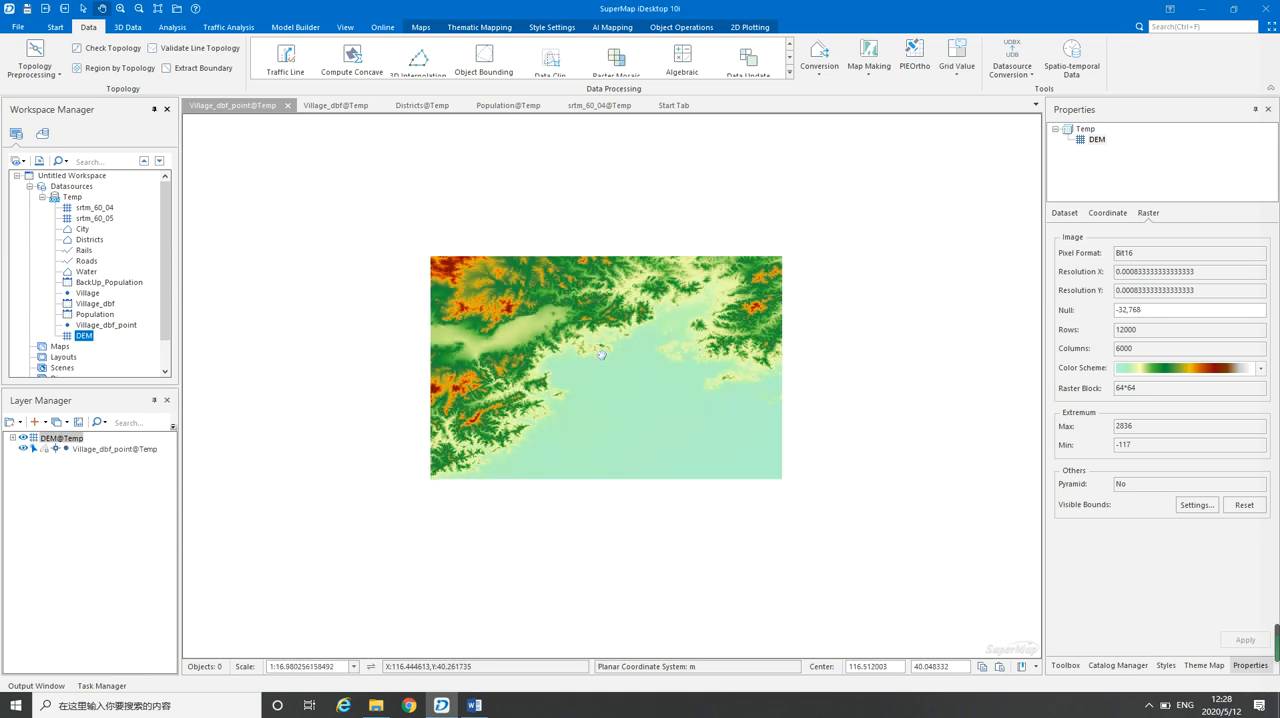
scroll(602, 355, "down", 3)
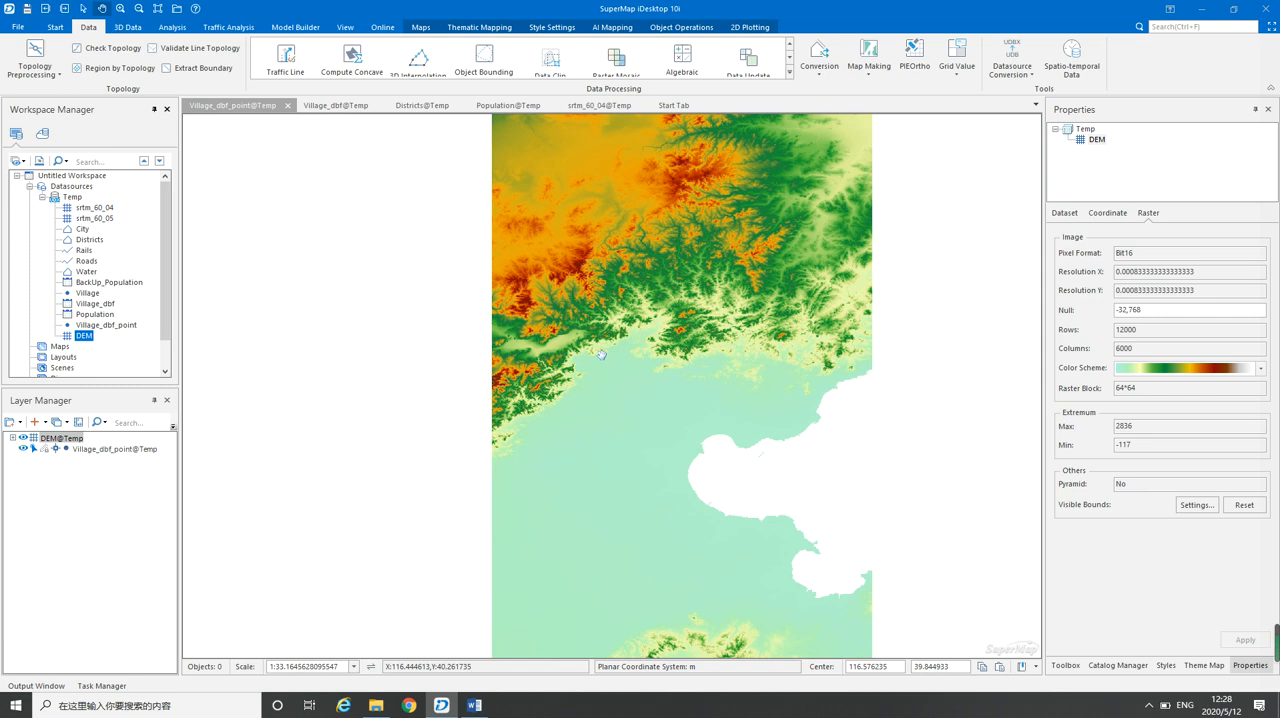
left_click_drag(692, 382, 666, 332)
scroll(624, 385, "down", 1)
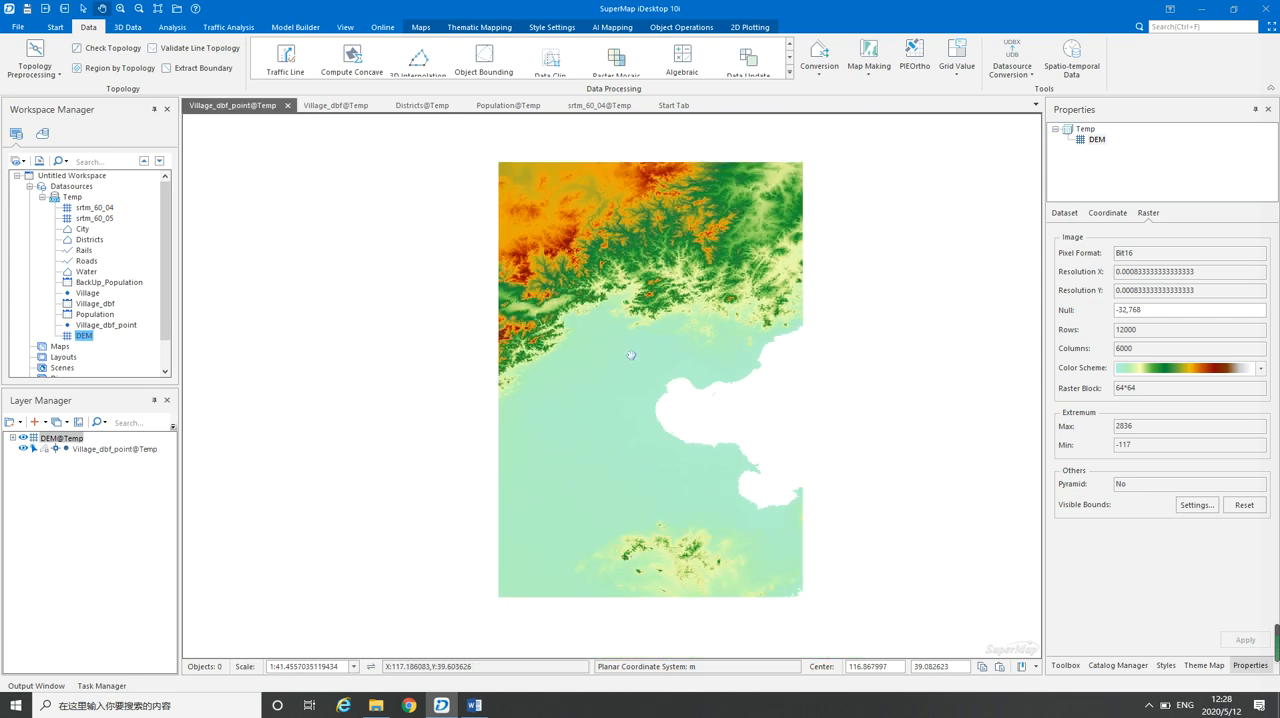
left_click_drag(624, 385, 586, 390)
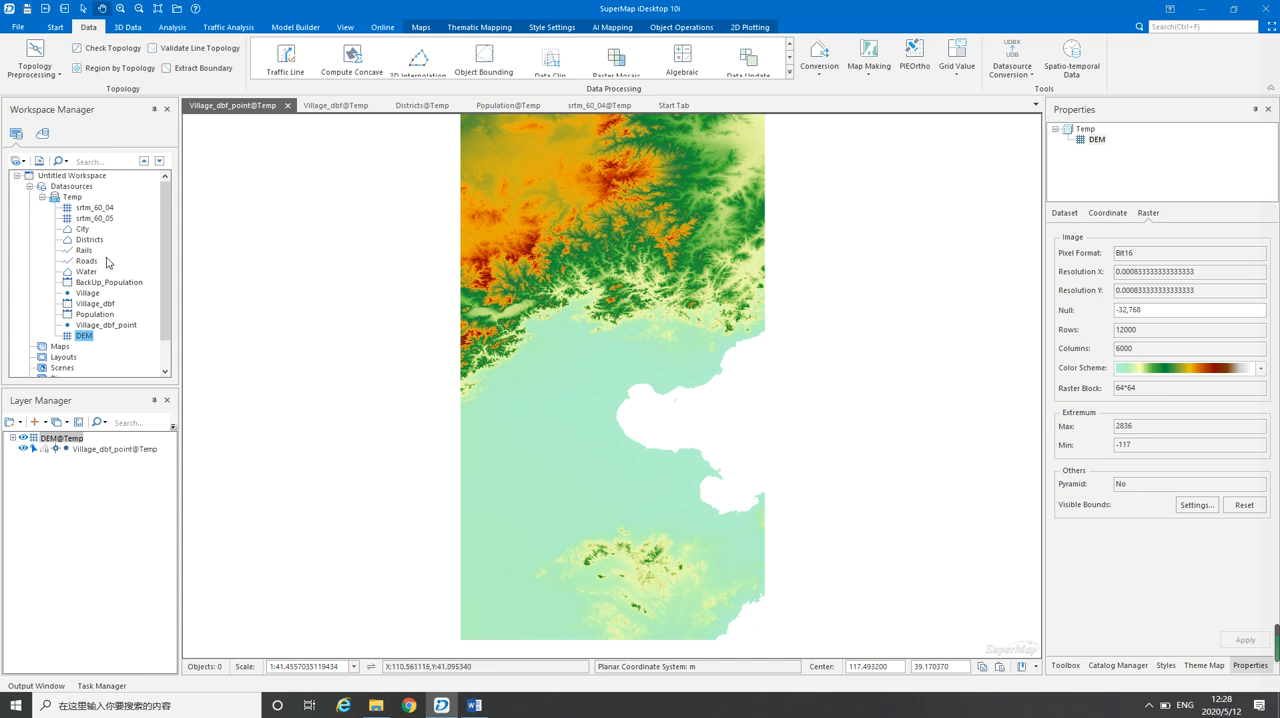
Add the City dataset to the current map above the DEM and examine the city boundary
left_click(81, 232)
right_click(81, 232)
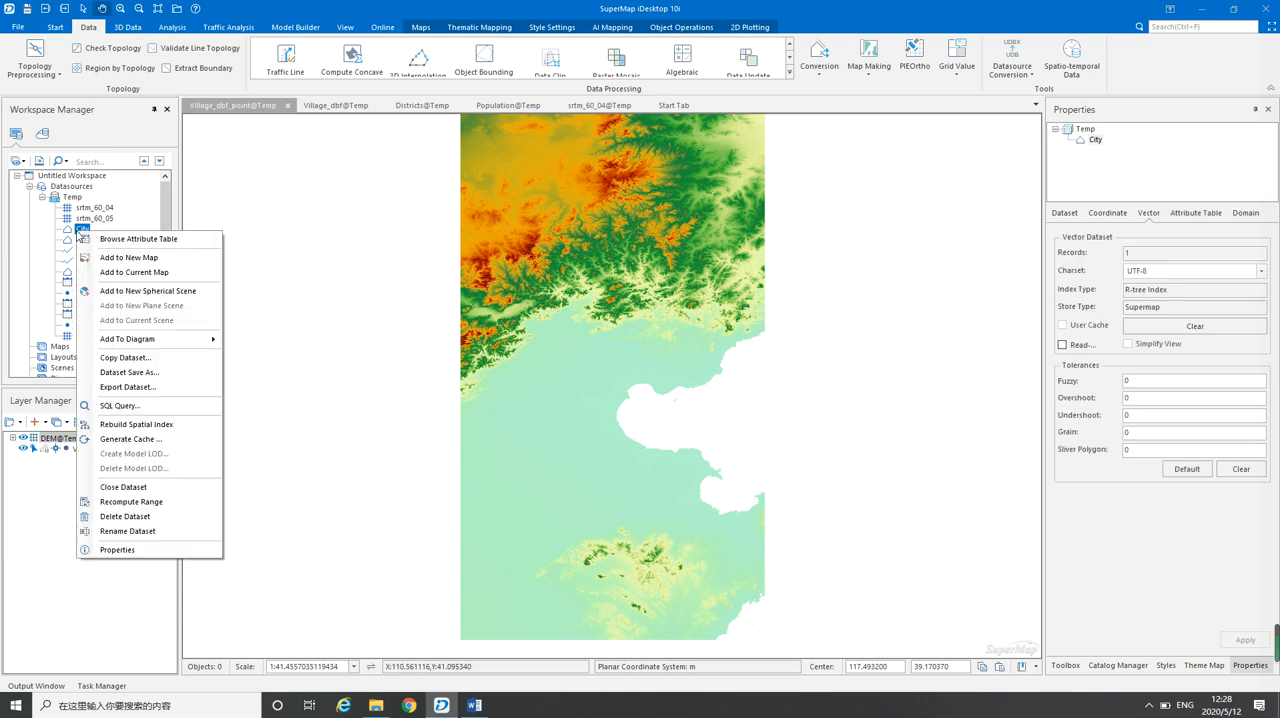
left_click(133, 273)
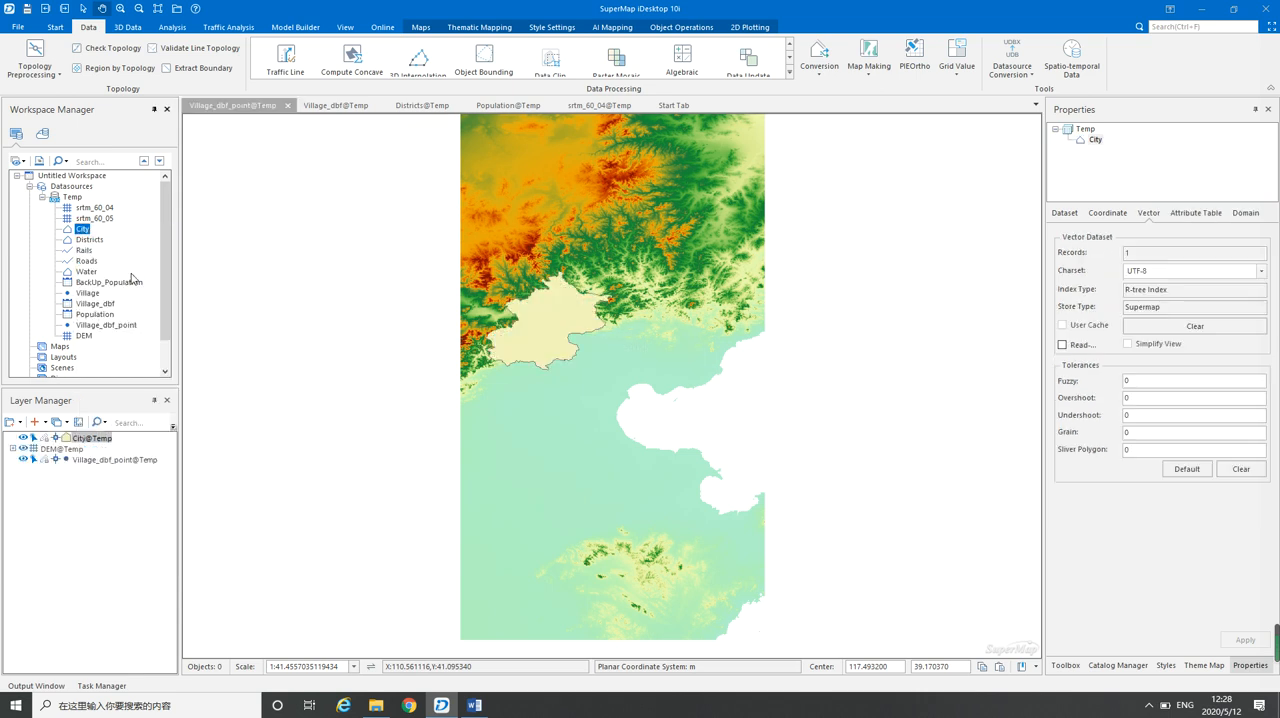
scroll(548, 318, "up", 3)
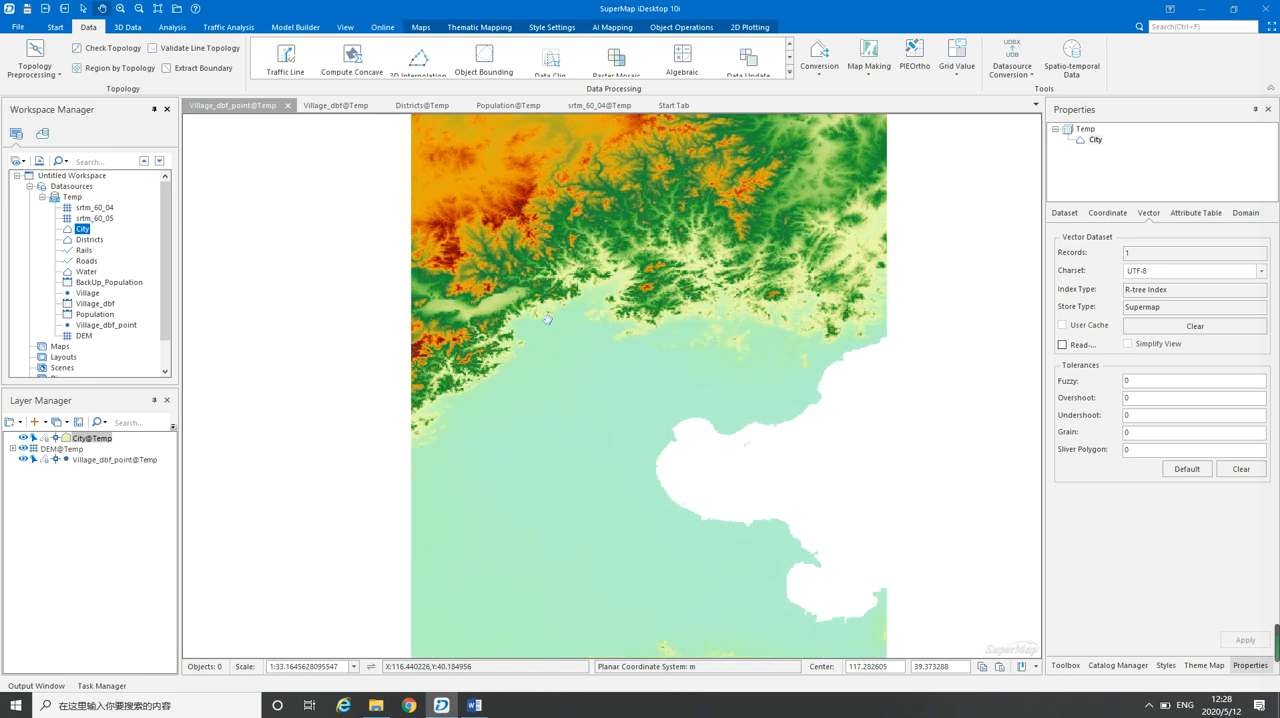
left_click_drag(521, 281, 517, 350)
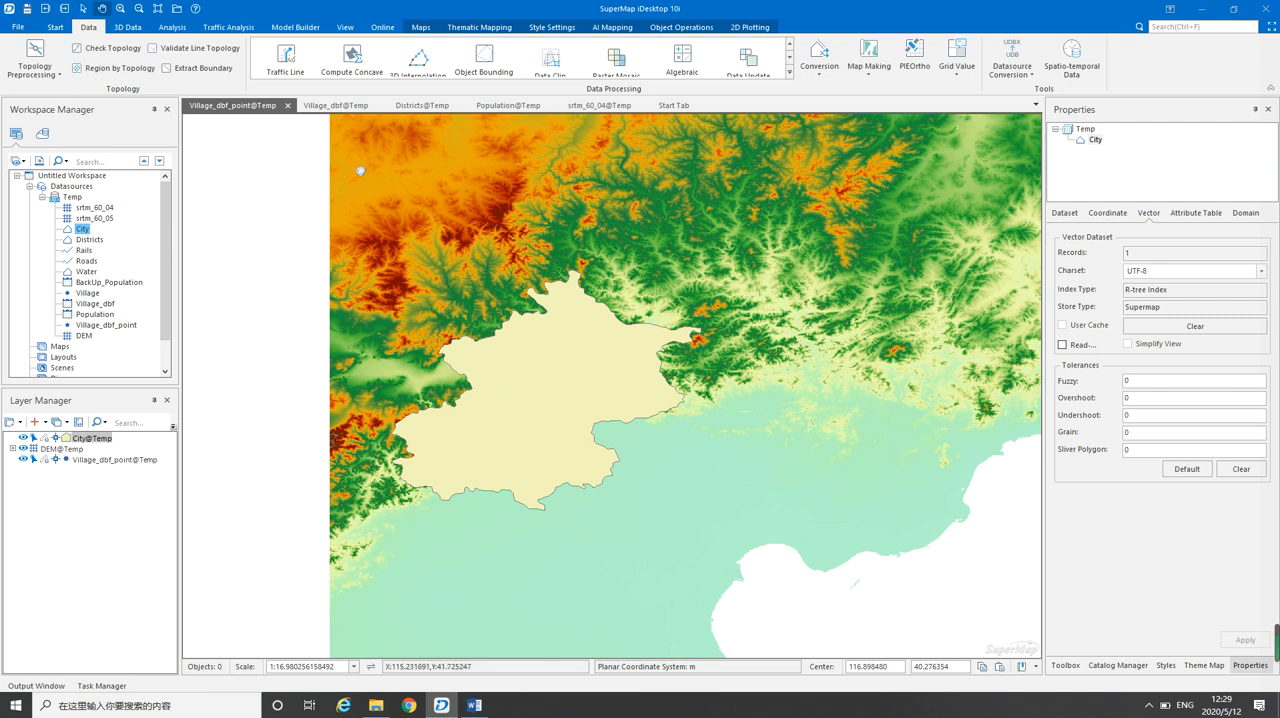
Start a Map Clip by selected object area, using the City region as the clip boundary
left_click(421, 27)
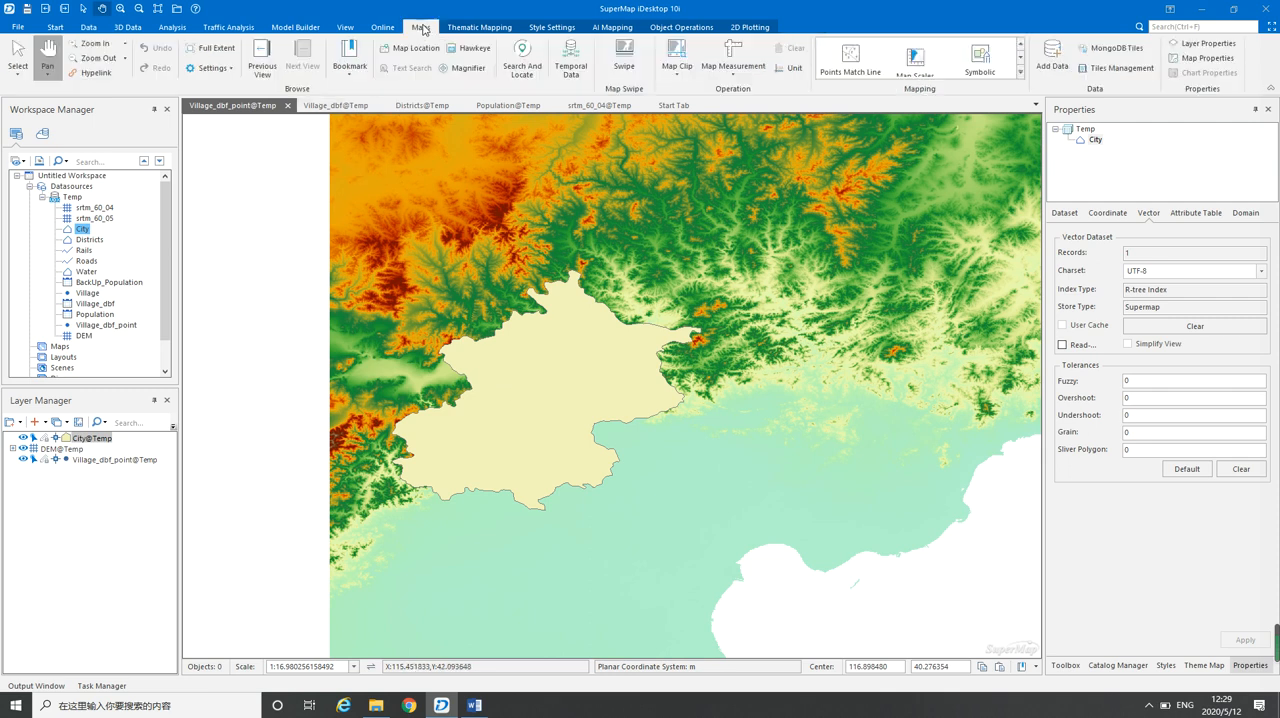
left_click(678, 76)
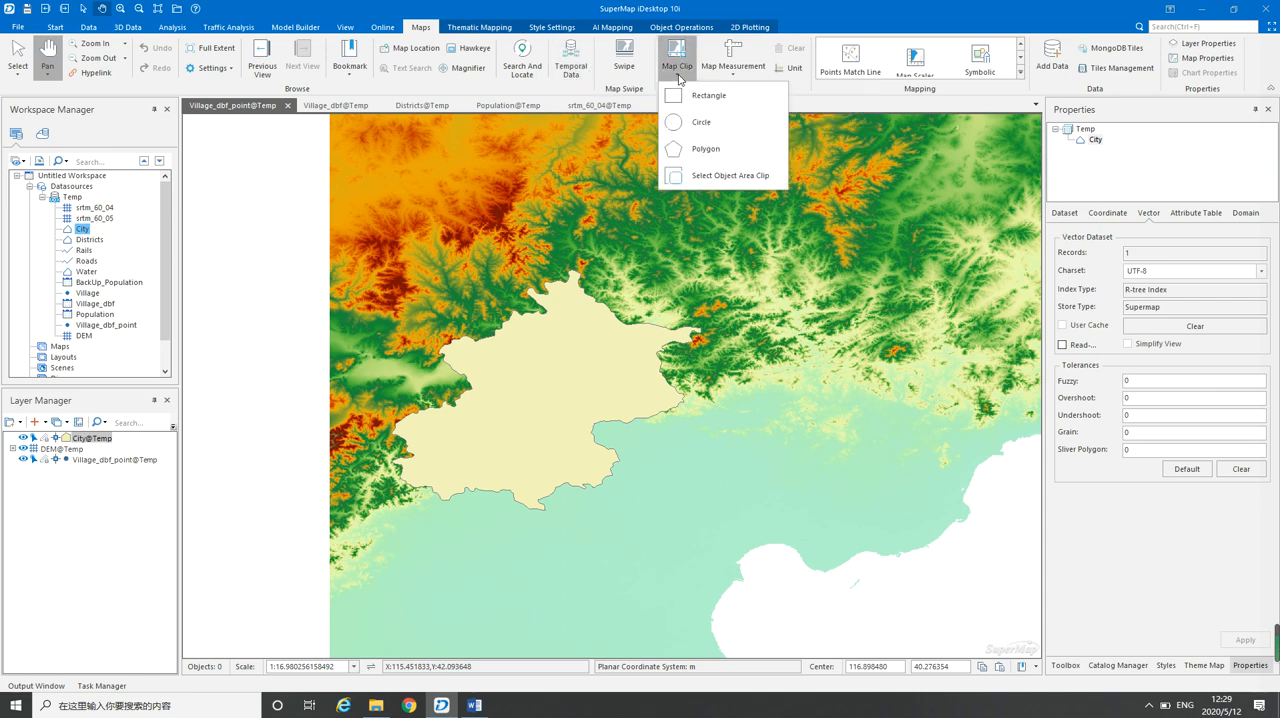
left_click(731, 176)
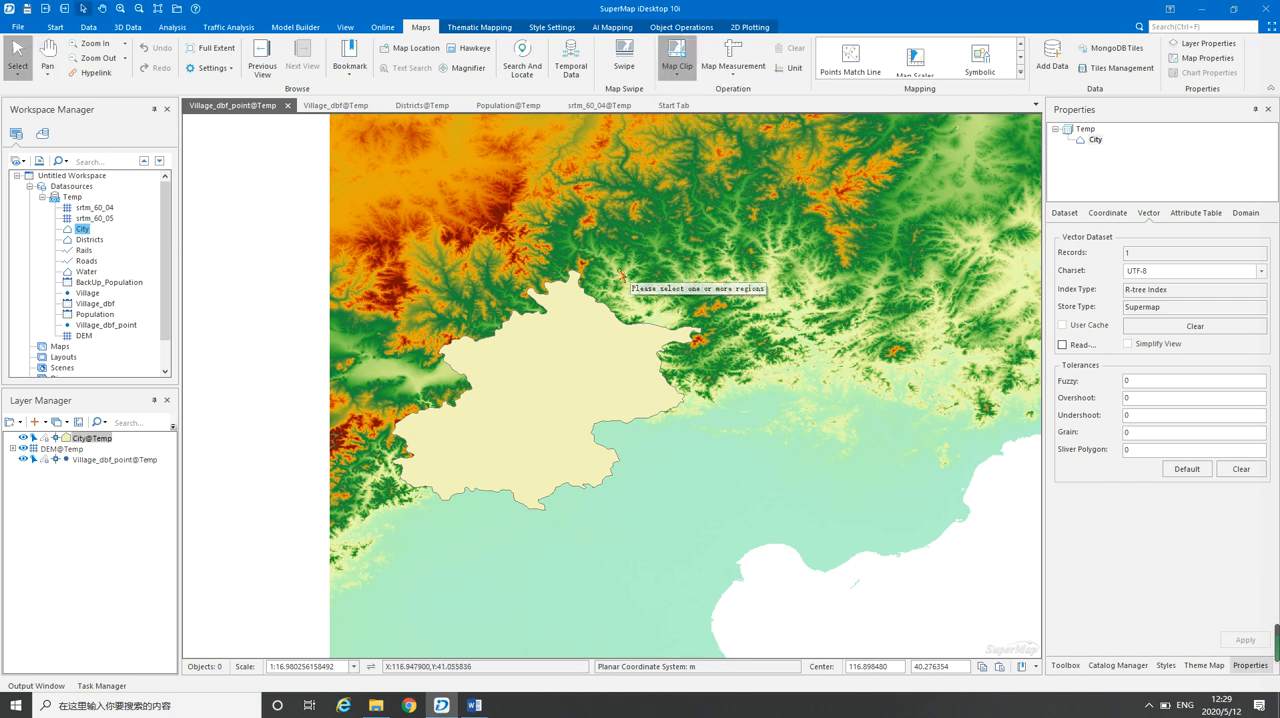
left_click(552, 380)
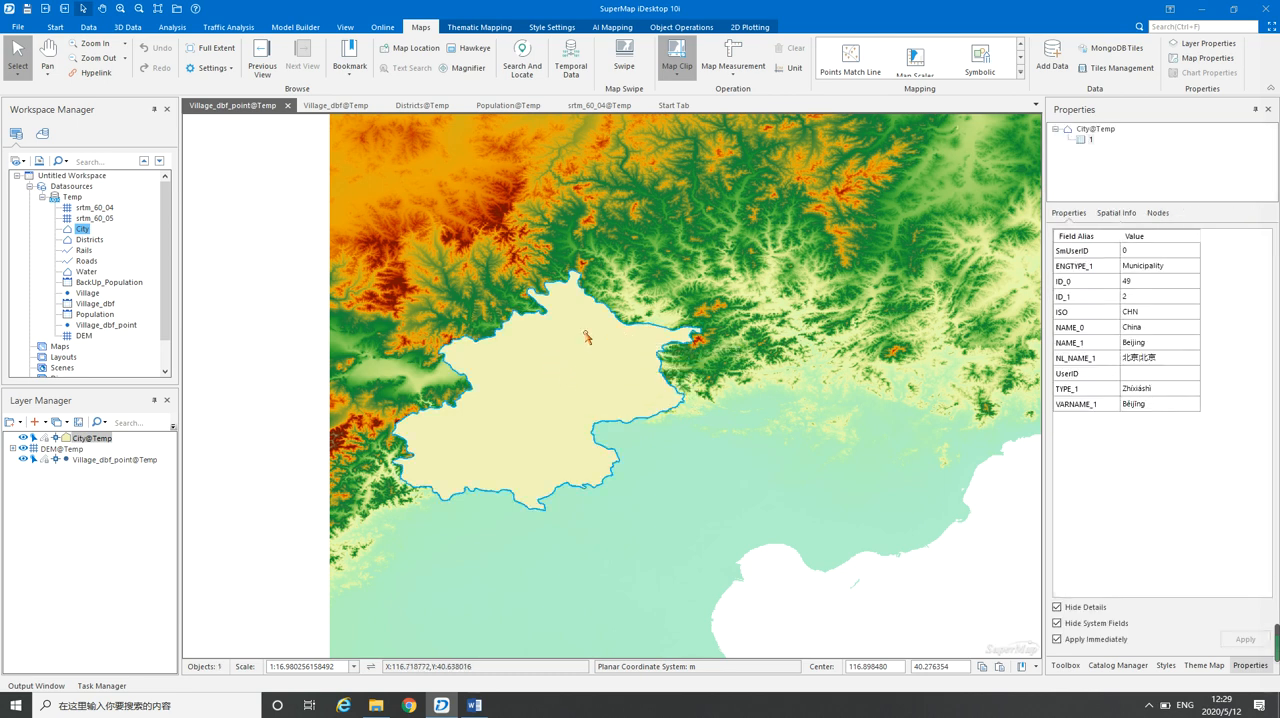
right_click(586, 340)
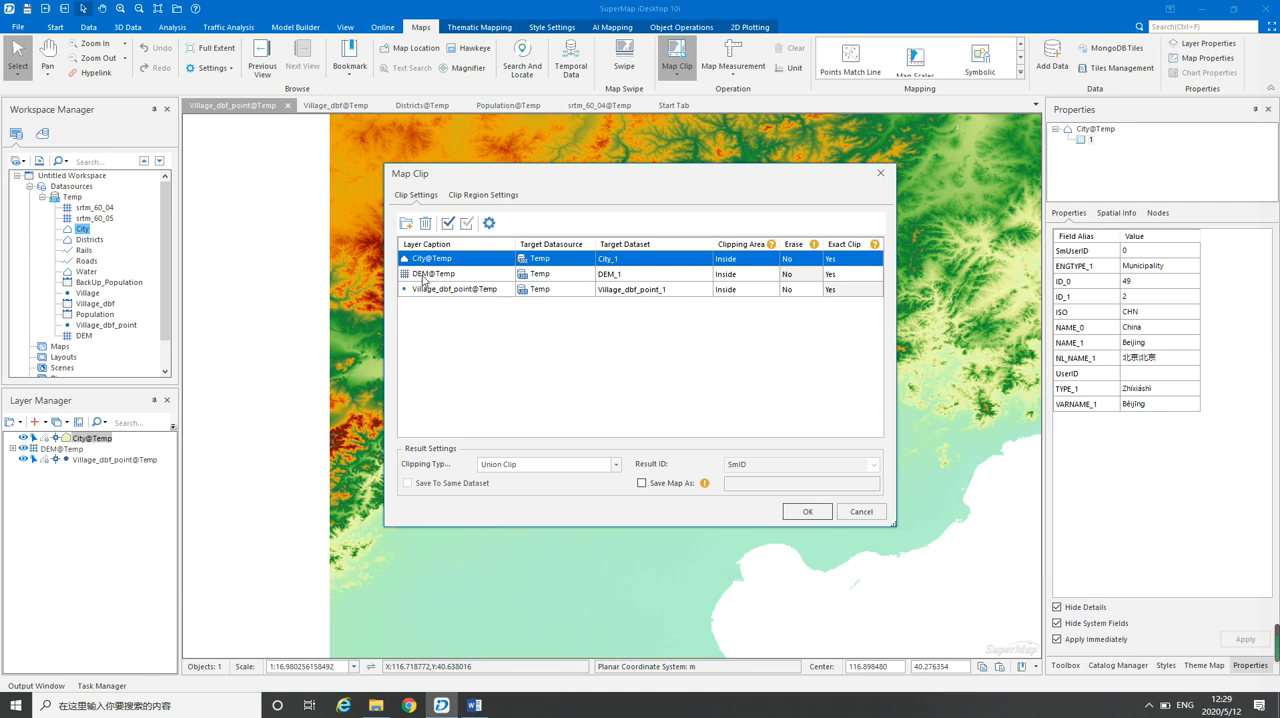
Remove the City and Village_dbf_point layers from the clip list, leaving only DEM@Temp to clip
left_click(425, 223)
left_click(425, 275)
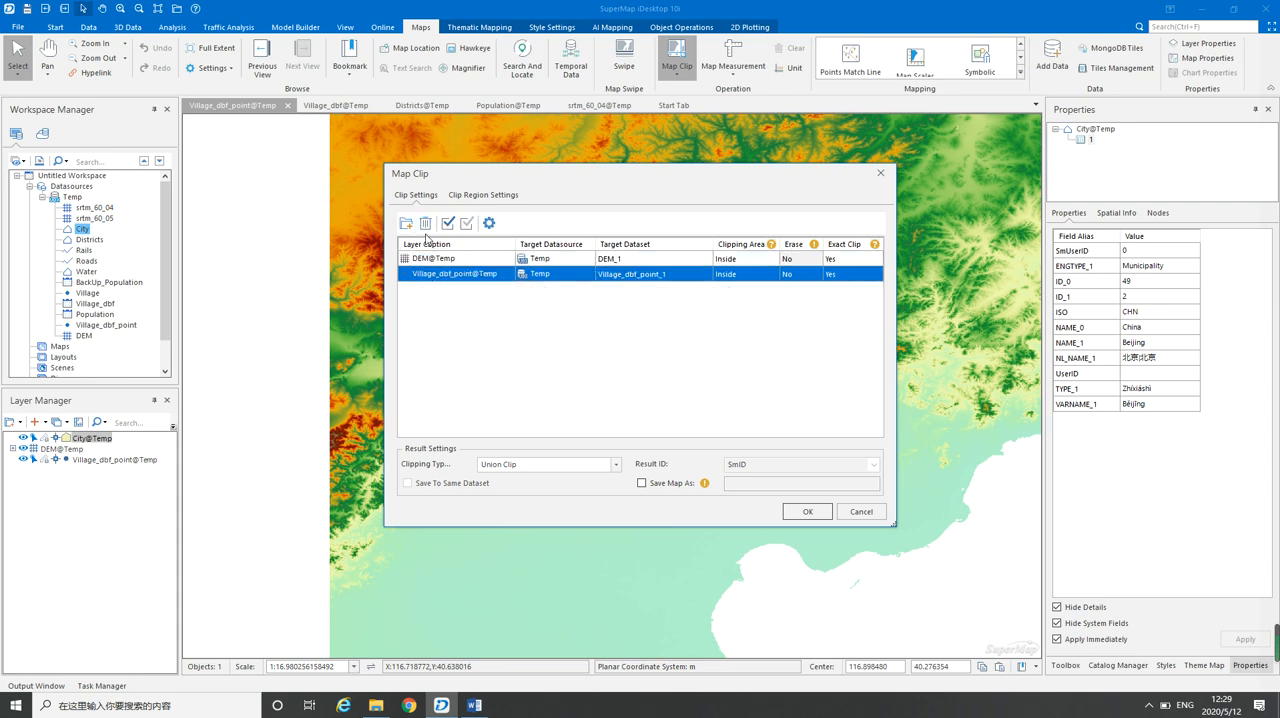
left_click(425, 223)
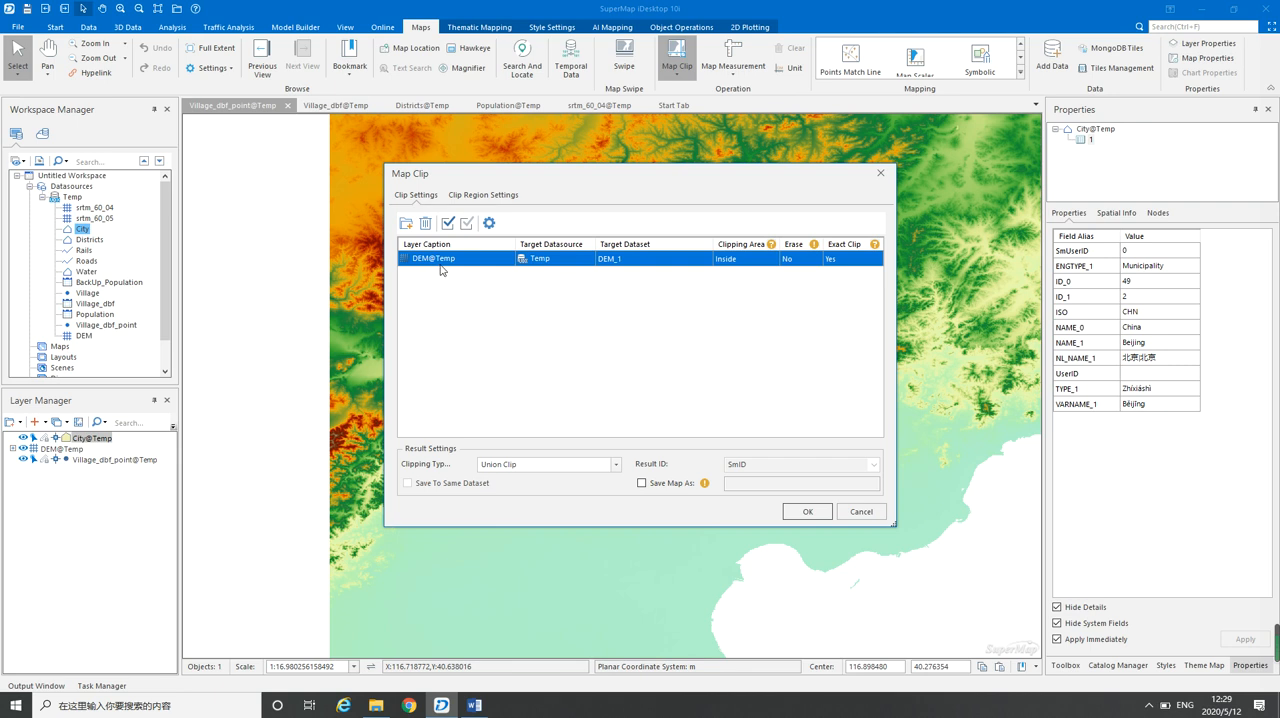
Name the clip's target dataset DEM_Beijing and run the map clip
left_click(627, 259)
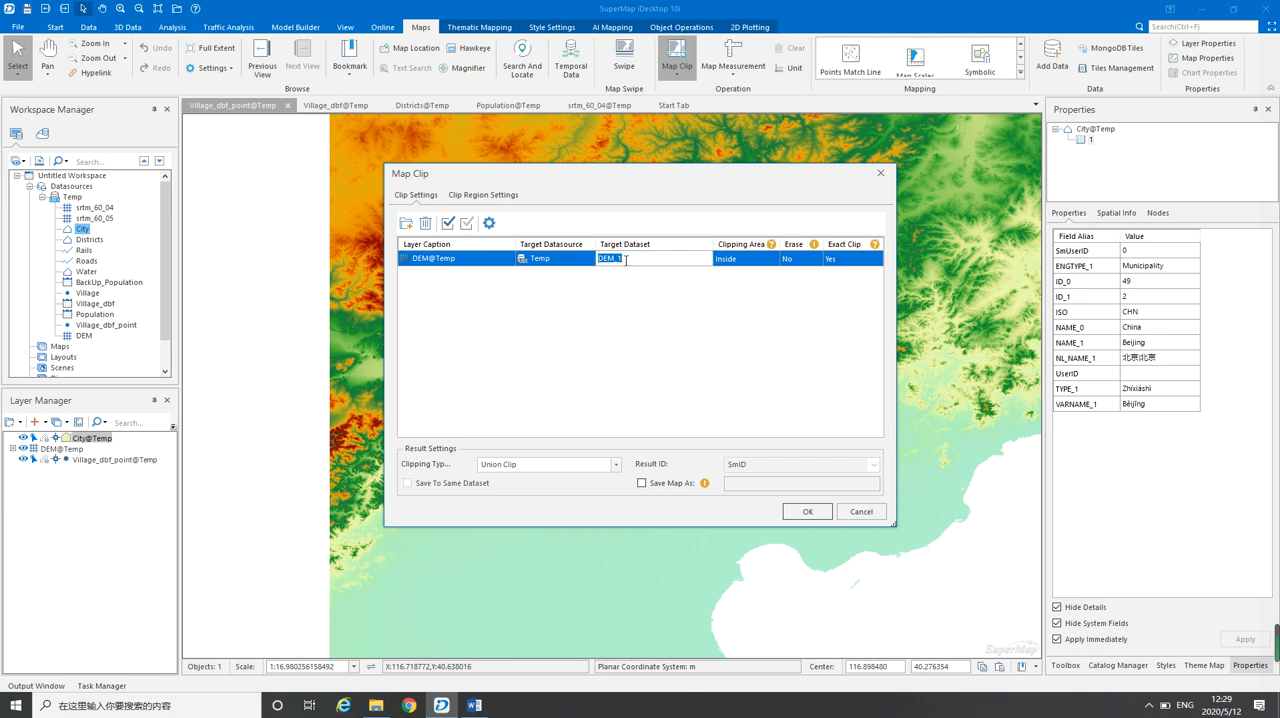
left_click_drag(620, 259, 631, 261)
type("Beijing")
left_click(809, 513)
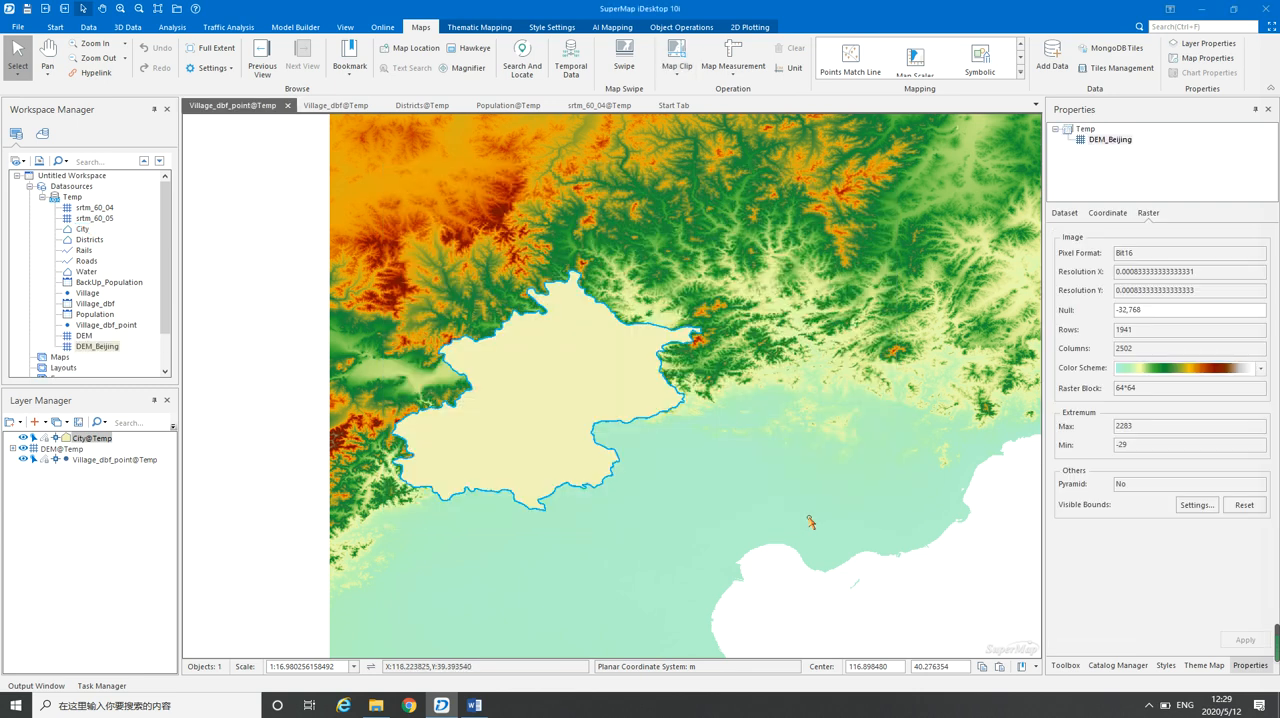
Add the DEM_Beijing dataset to the current map with image pyramids built, and hide the original DEM layer to inspect the clipped raster
right_click(90, 346)
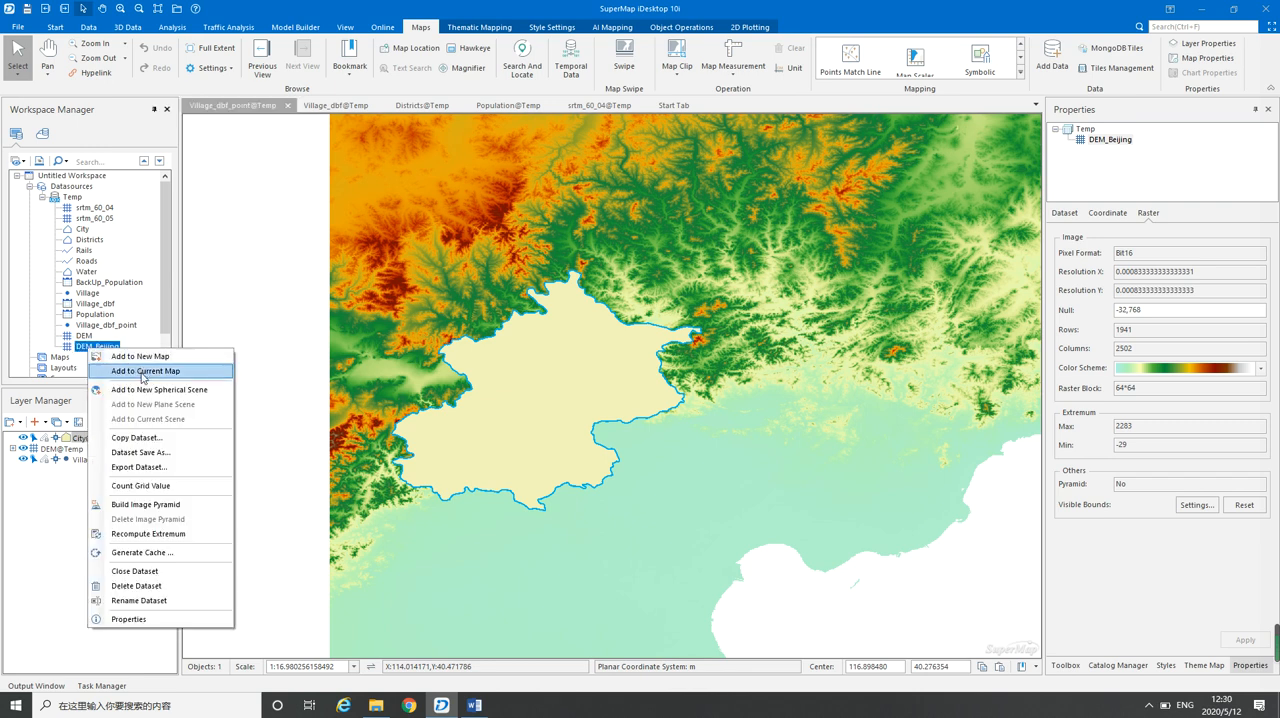
left_click(143, 374)
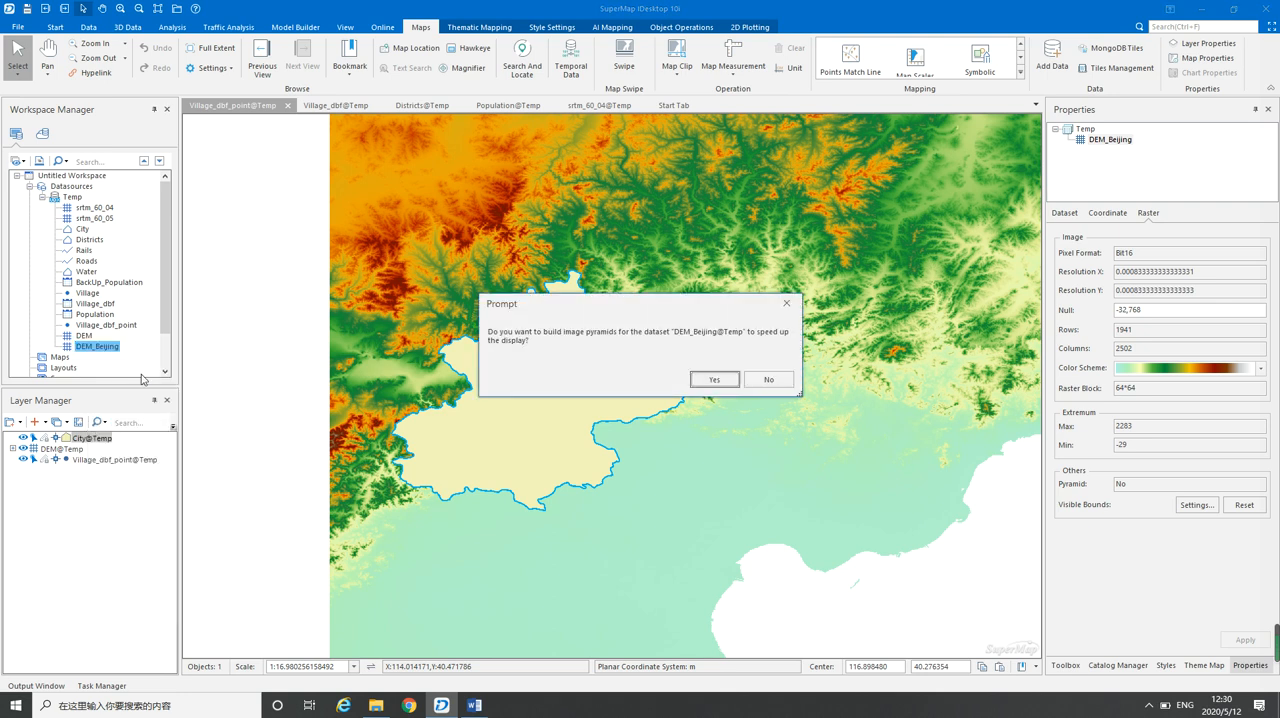
left_click(713, 380)
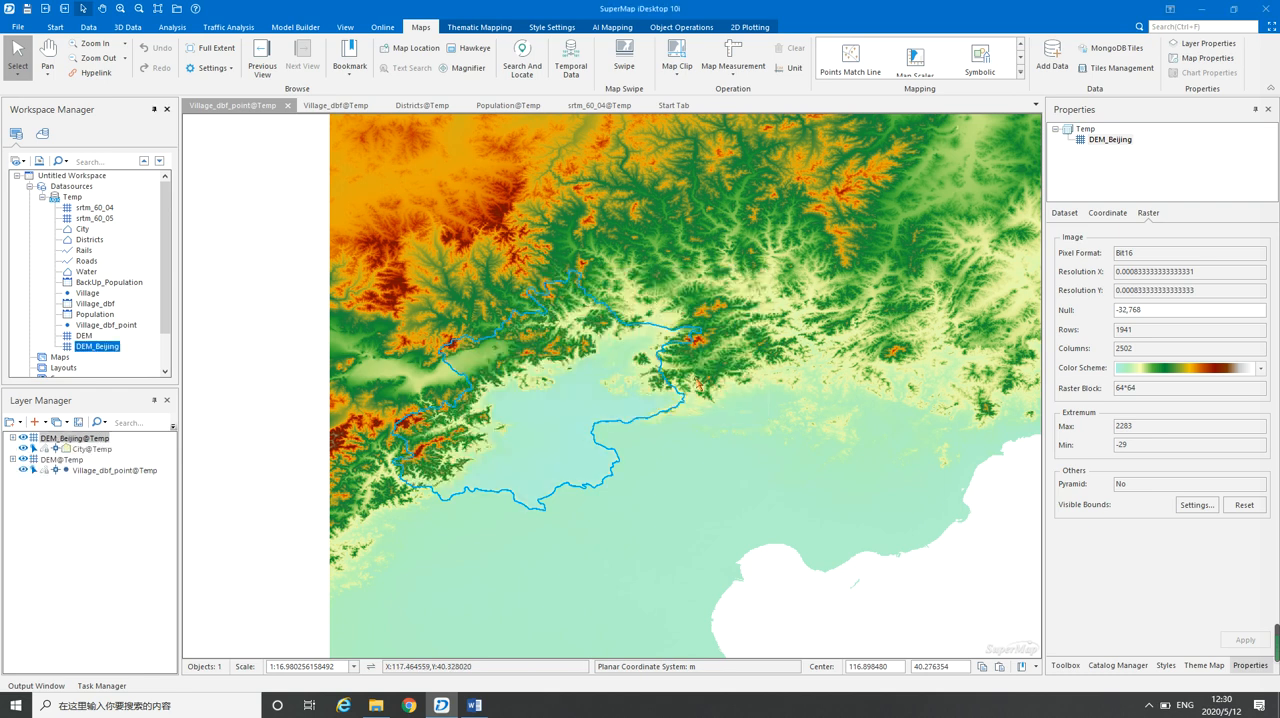
left_click(24, 462)
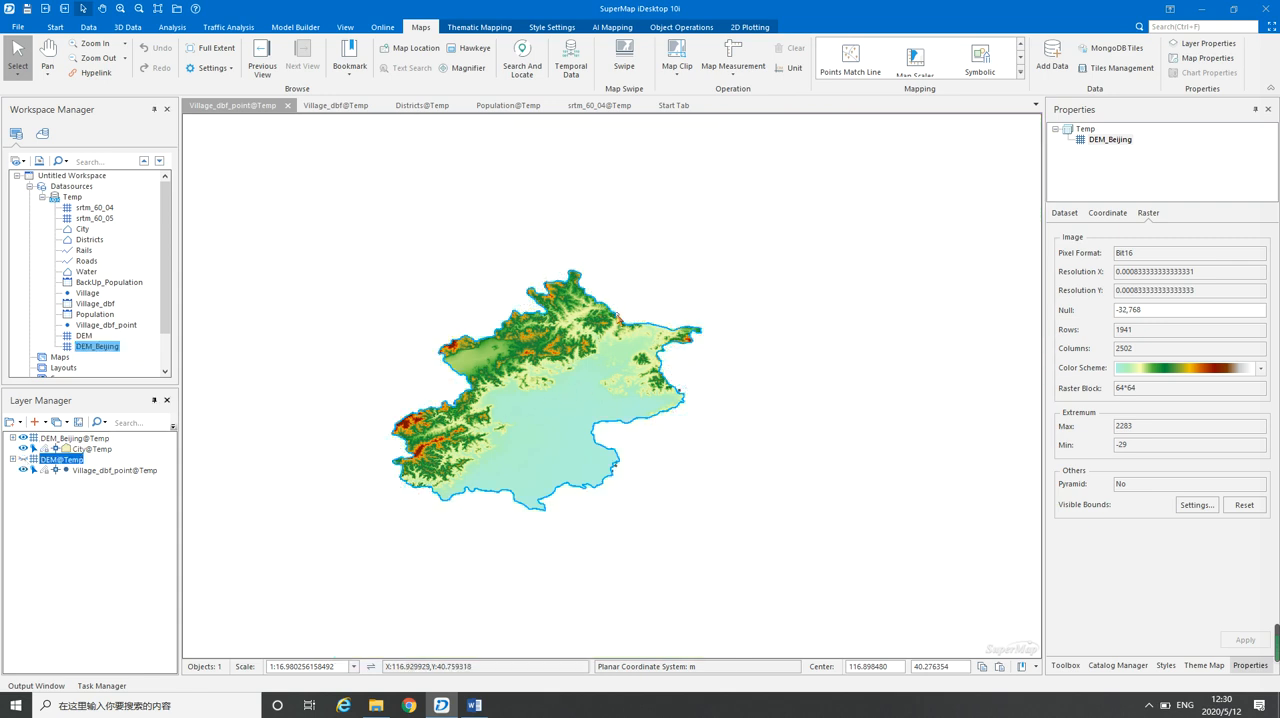
scroll(512, 398, "up", 3)
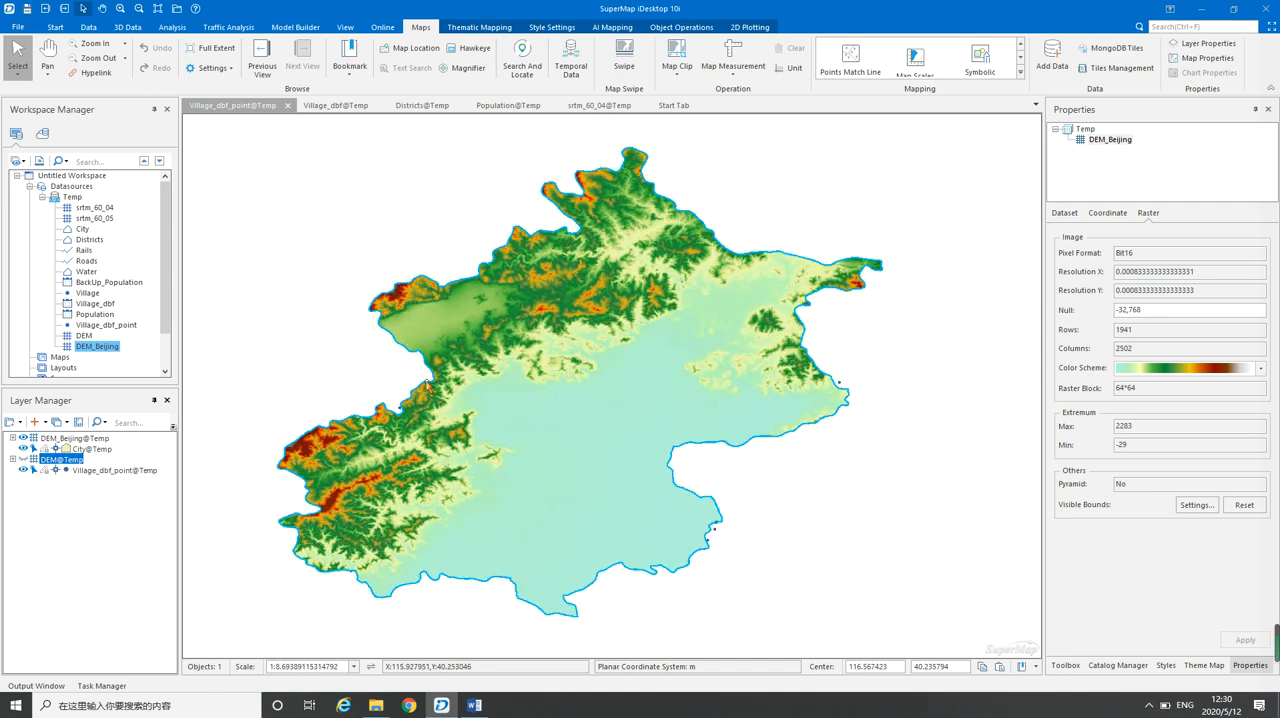